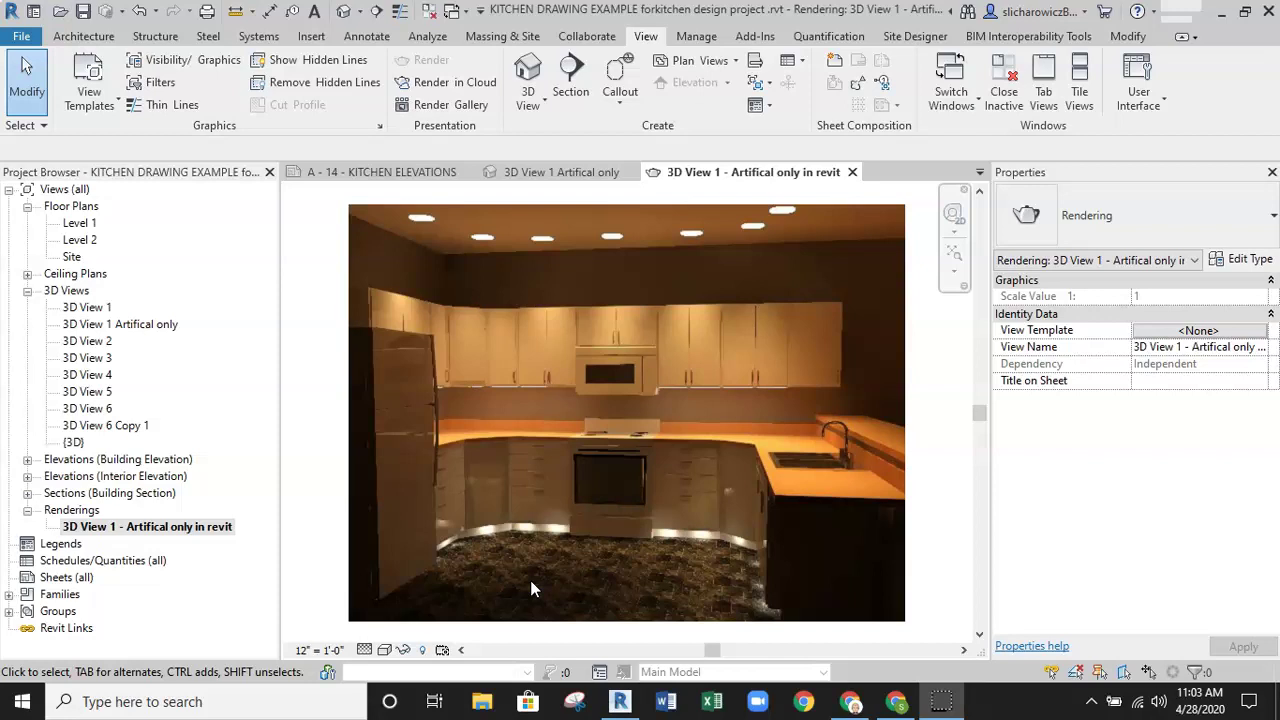
# - Switch to Chrome to view the cloud rendering of the kitchen, and return to Revit
pyautogui.click(851, 705)
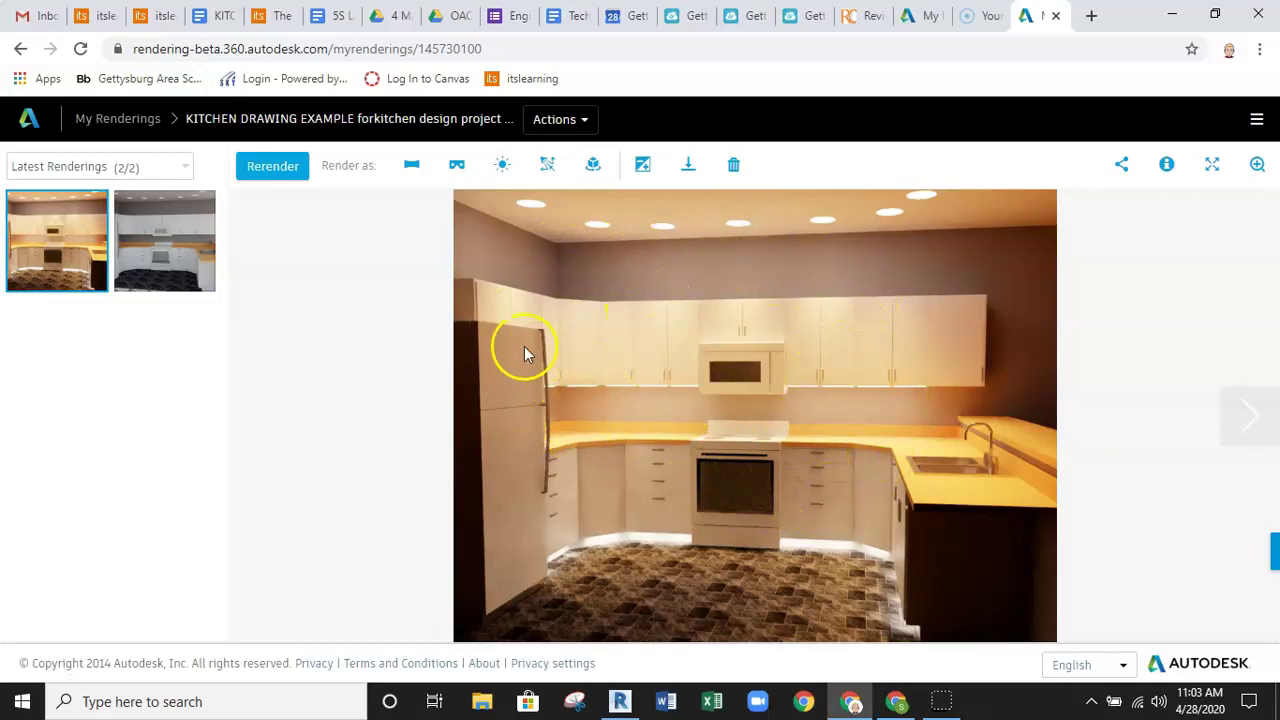
pyautogui.click(620, 701)
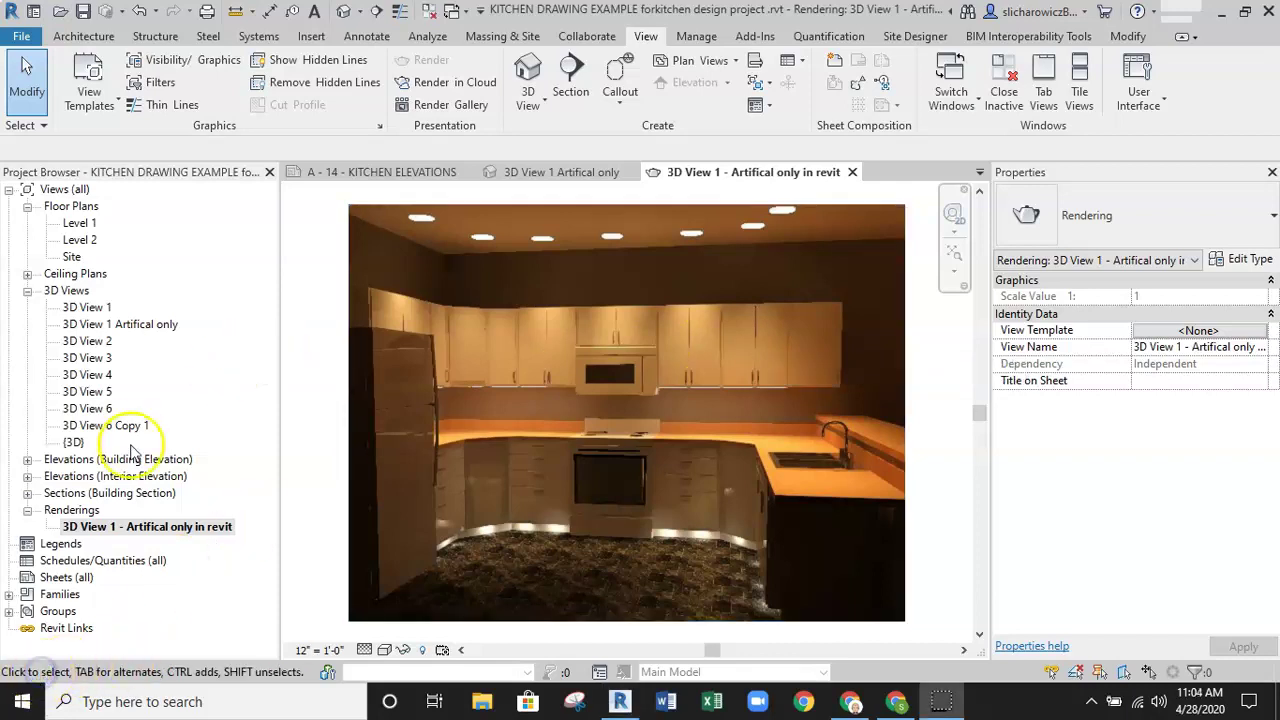
# - Place a perspective camera on the Level 1 floor plan at 5' 6" offset, with its eye near the refrigerator and its target beyond the range wall
pyautogui.doubleClick(80, 223)
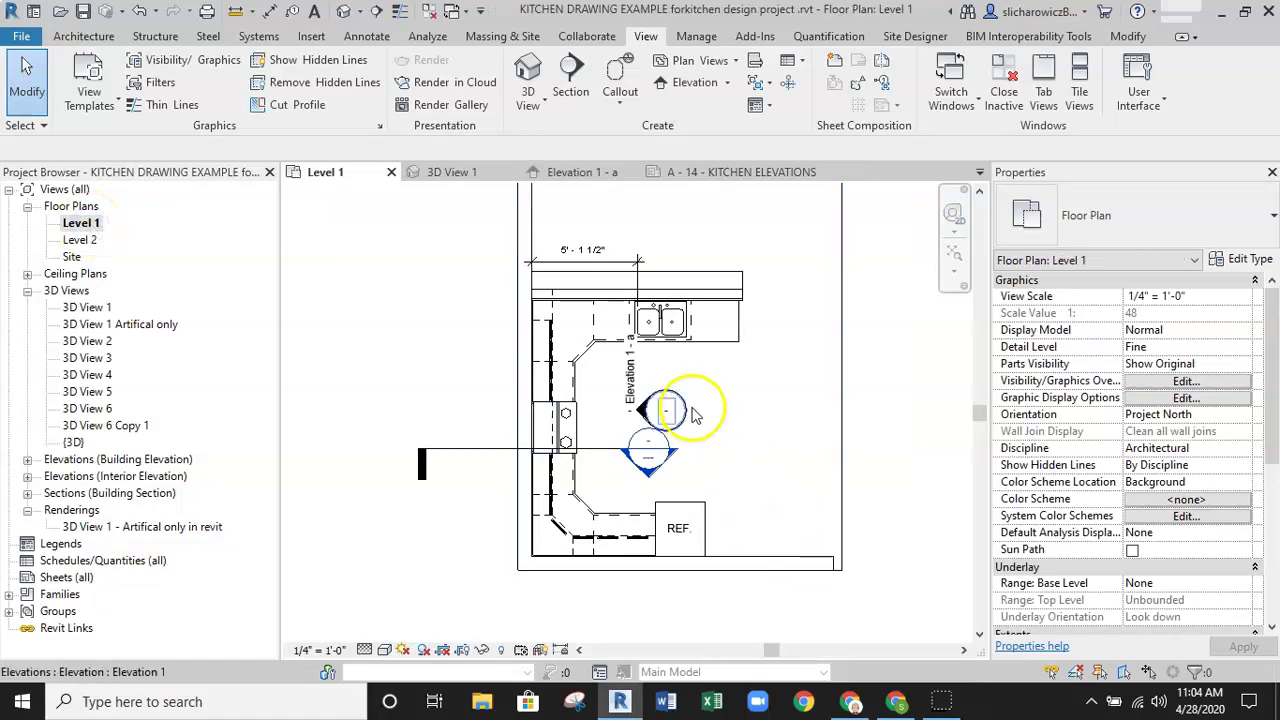
pyautogui.scroll(3, 686, 418)
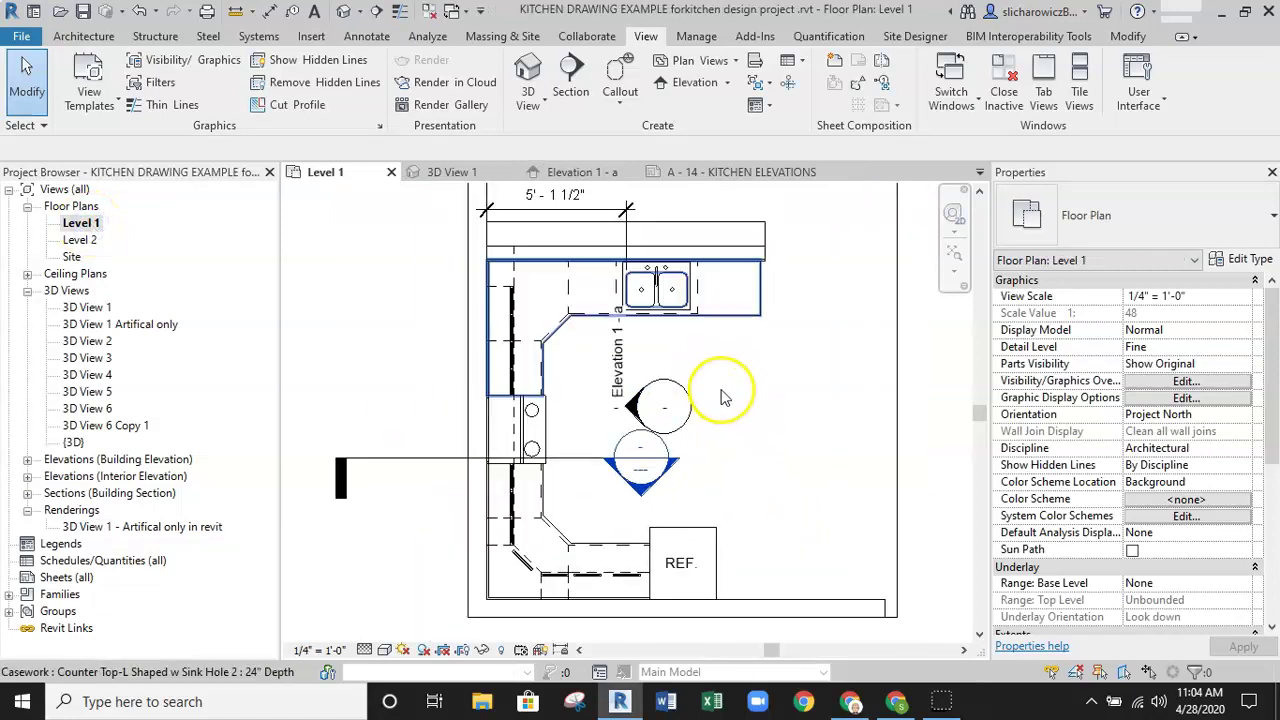
pyautogui.moveTo(738, 401); pyautogui.dragTo(688, 386, button='middle')
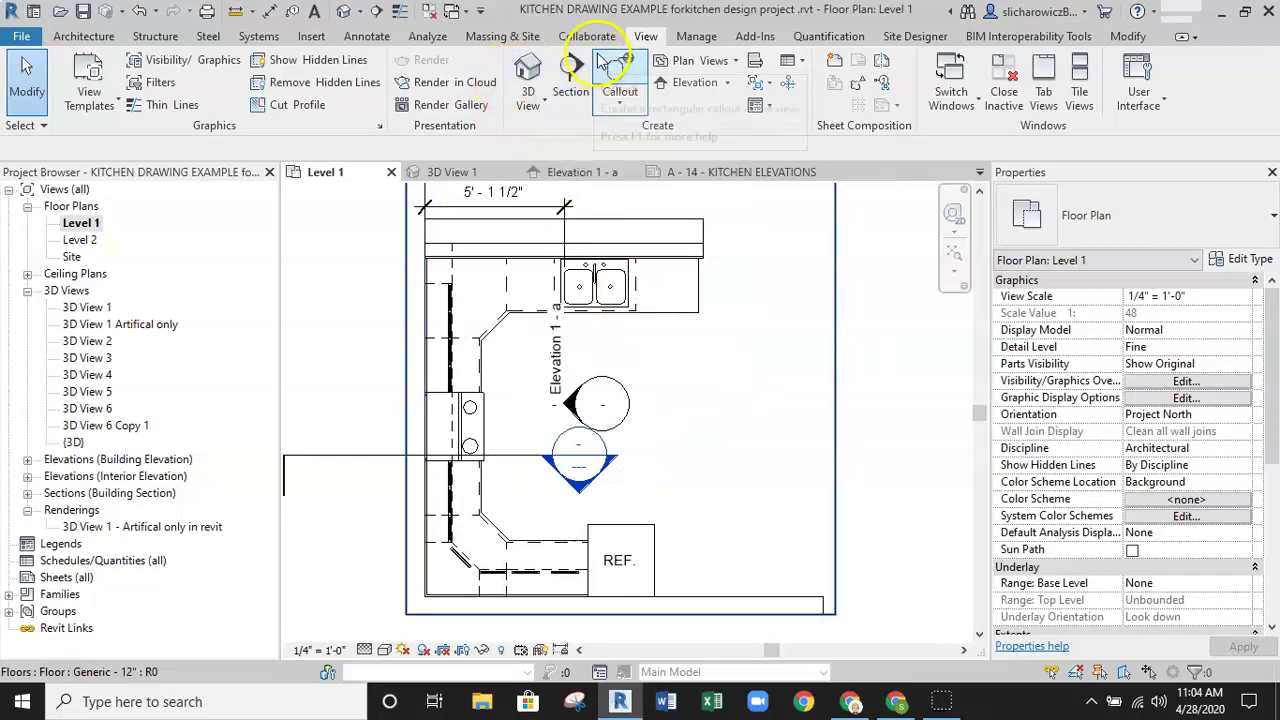
pyautogui.click(528, 100)
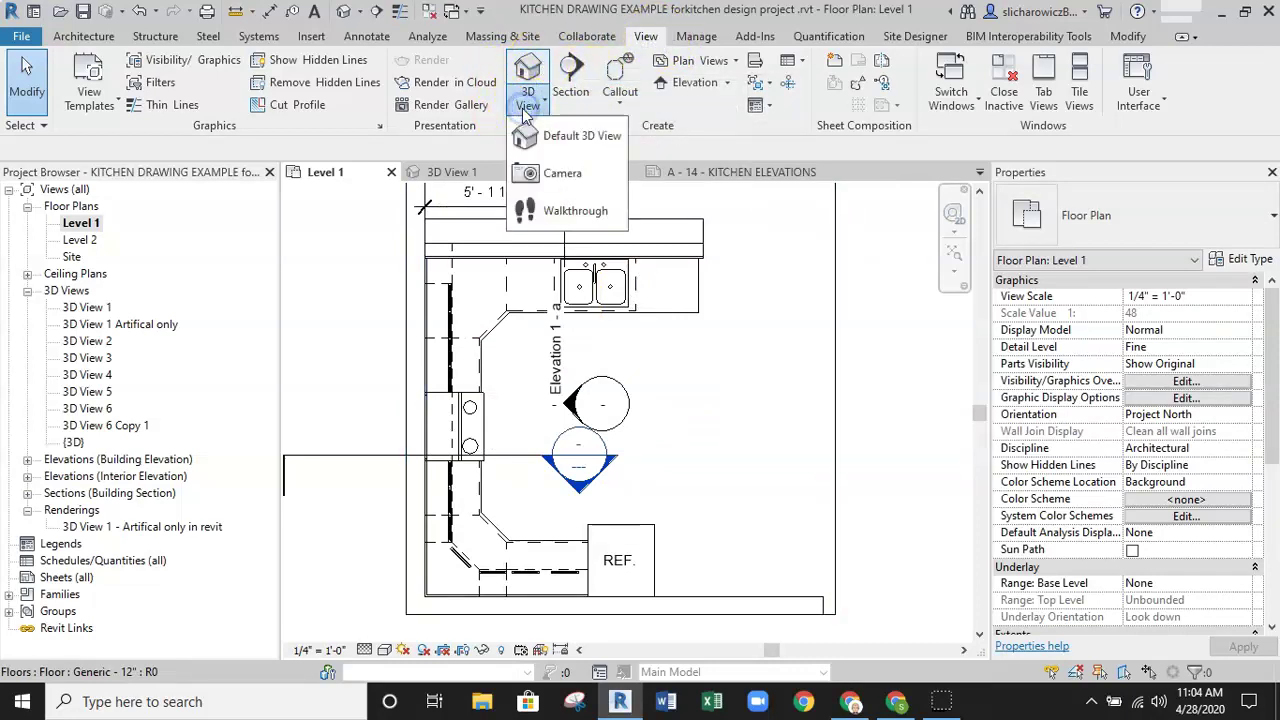
pyautogui.click(557, 180)
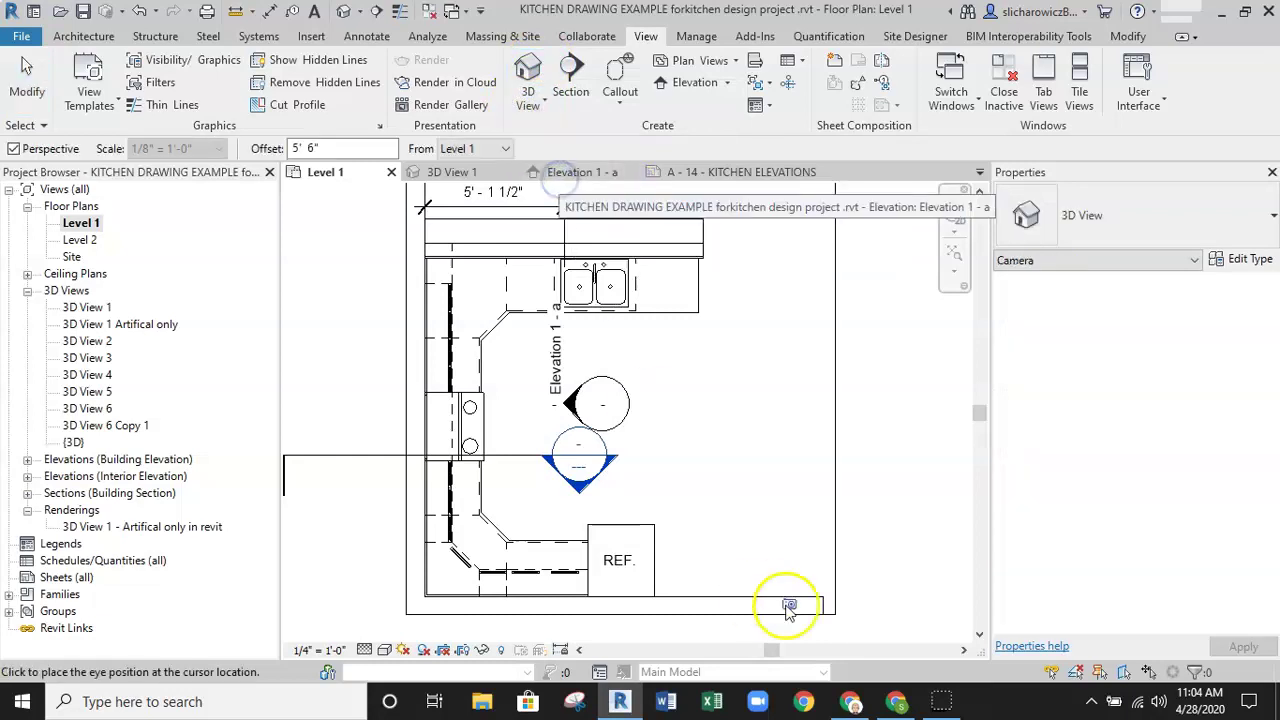
pyautogui.scroll(-2, 751, 437)
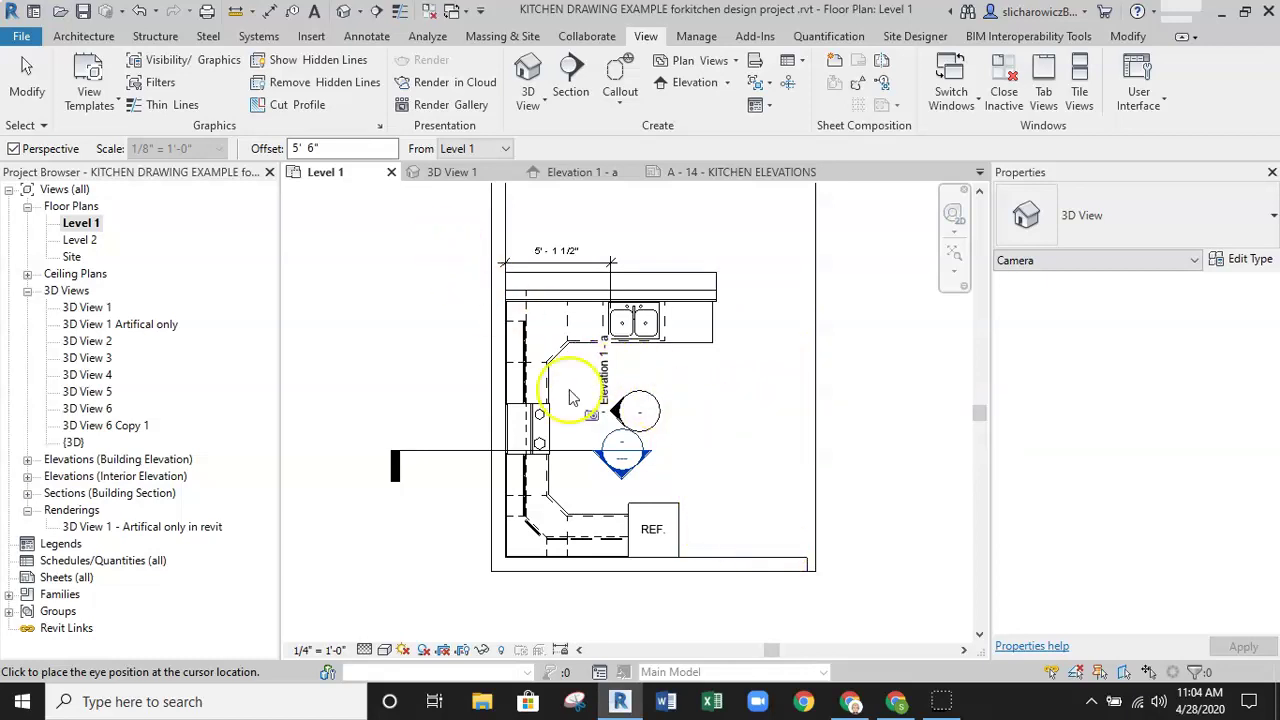
pyautogui.click(794, 497)
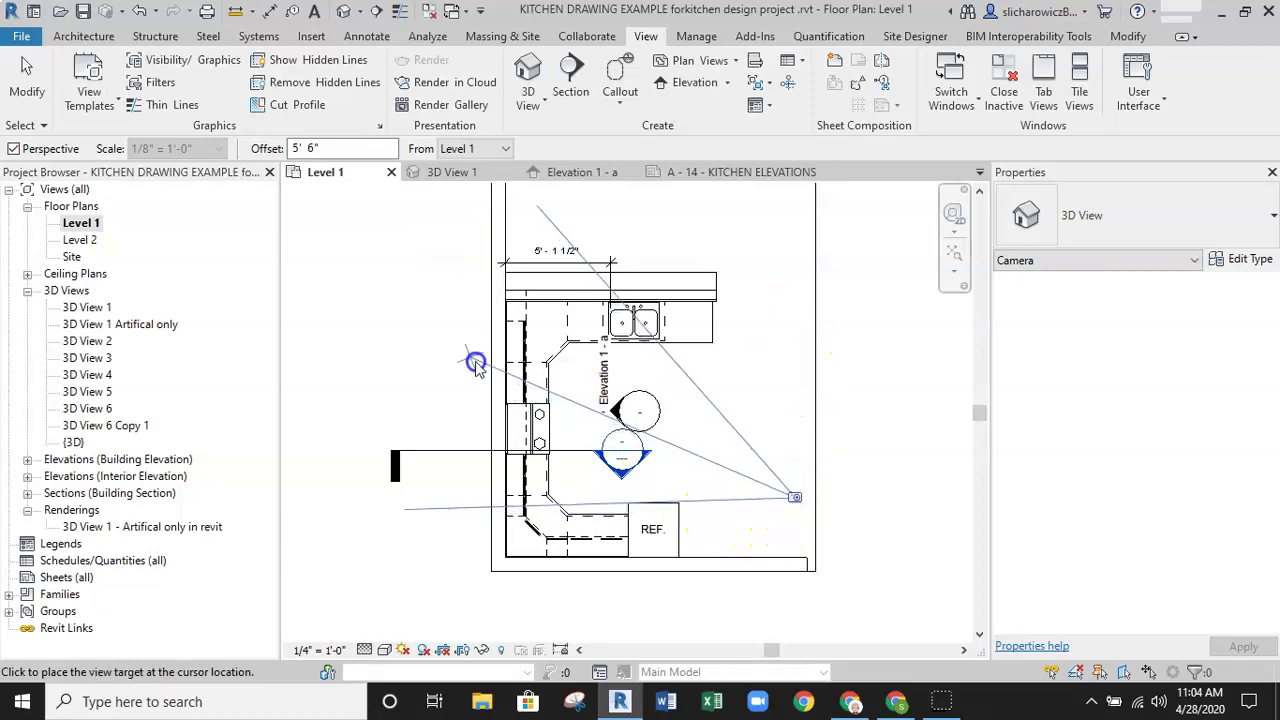
pyautogui.click(421, 343)
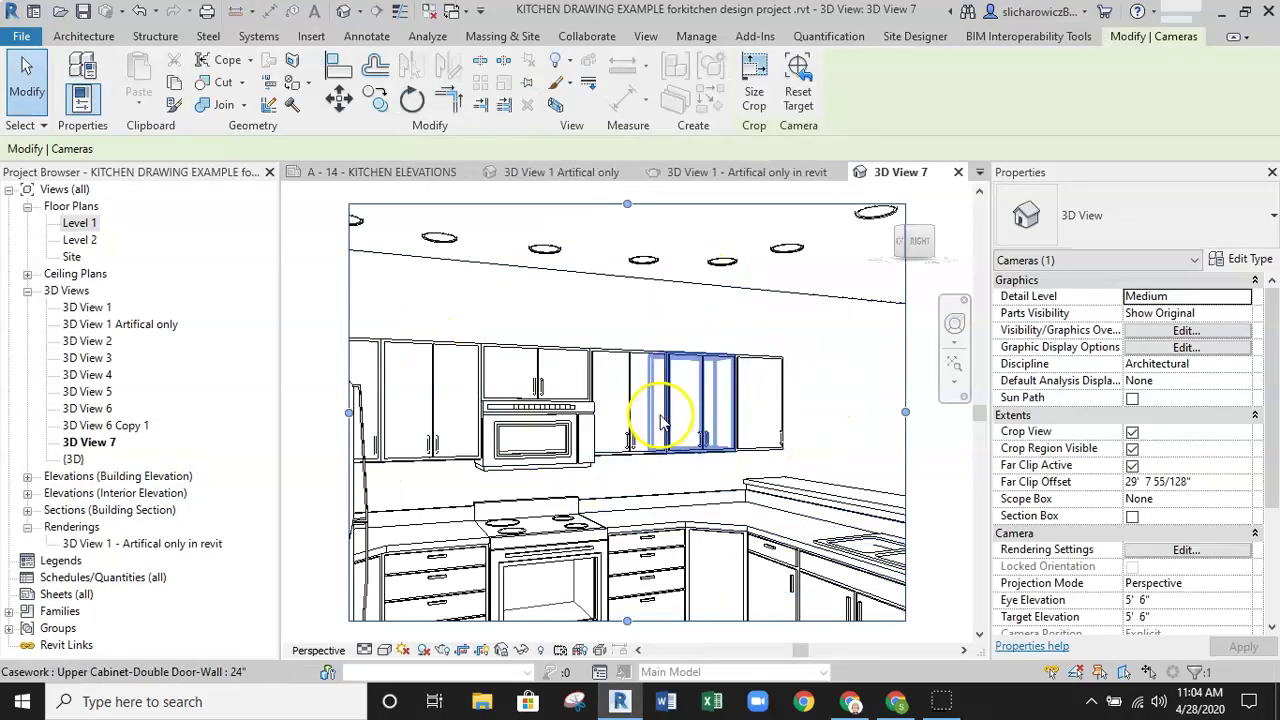
# - Reframe the new camera view with the navigation wheel to include refrigerator, range and sink, and set its visual style to Shaded
pyautogui.click(955, 323)
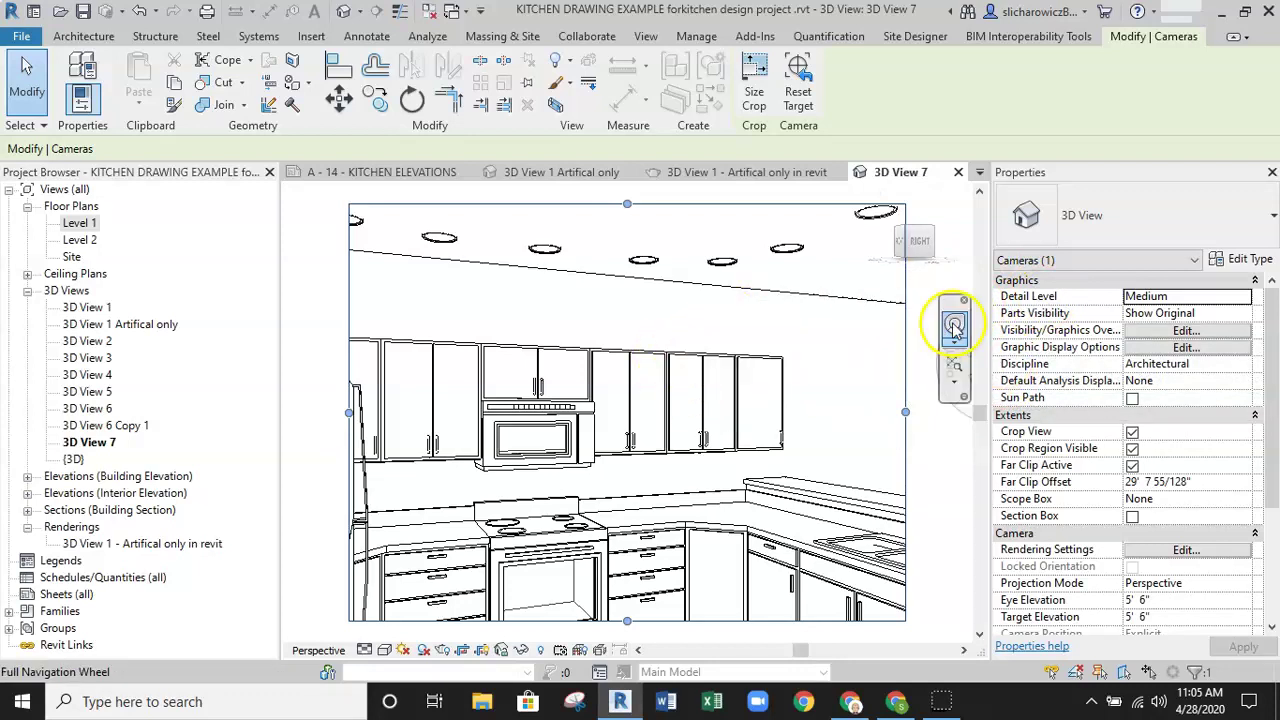
pyautogui.moveTo(603, 399); pyautogui.dragTo(566, 410)
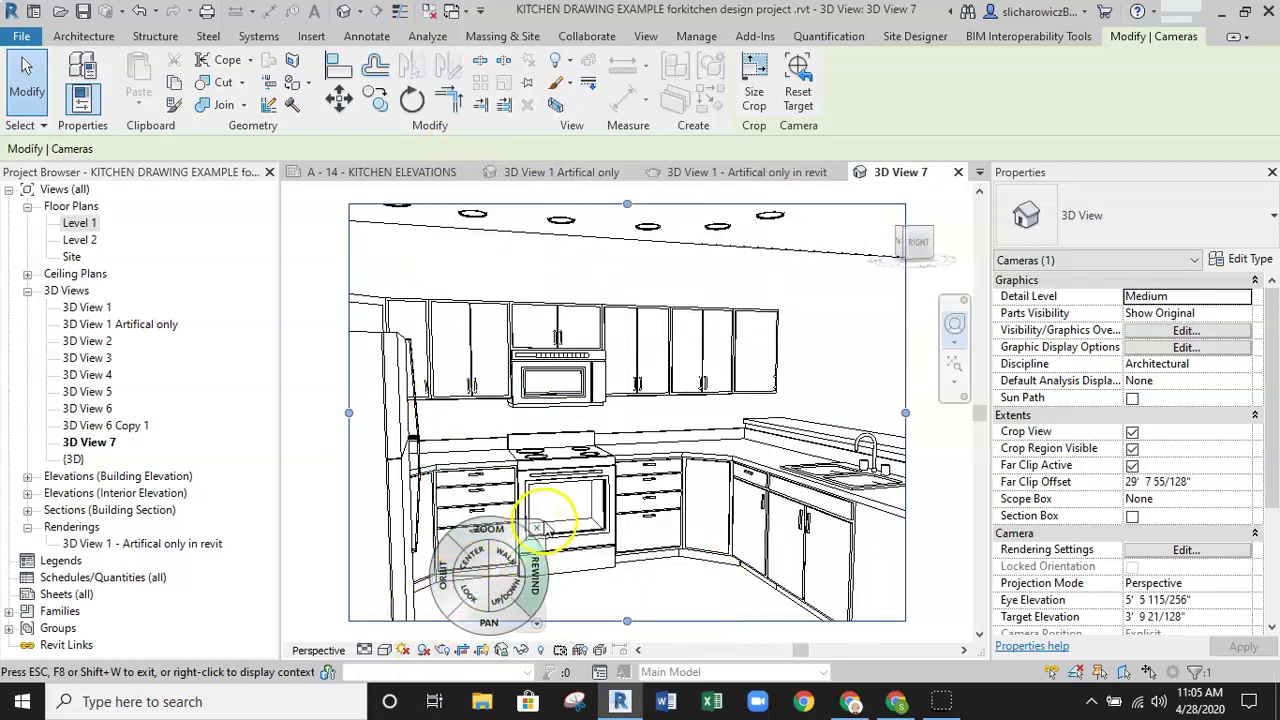
pyautogui.click(536, 529)
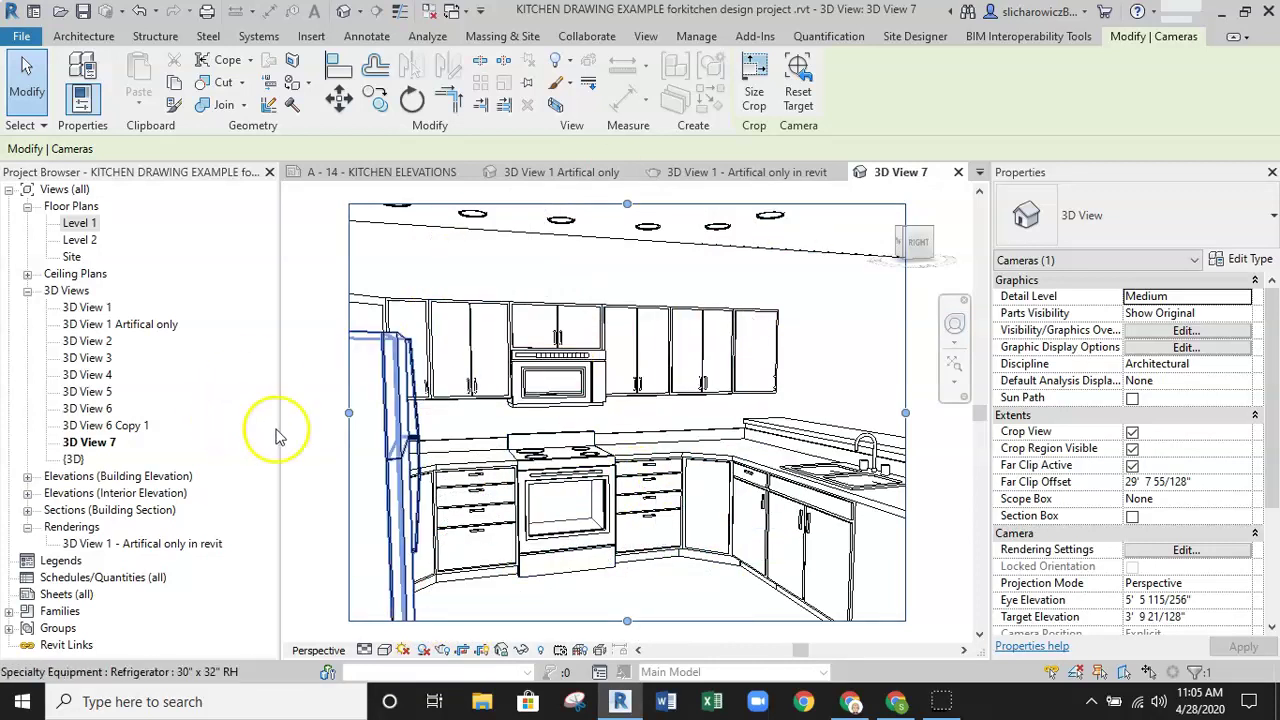
pyautogui.click(305, 439)
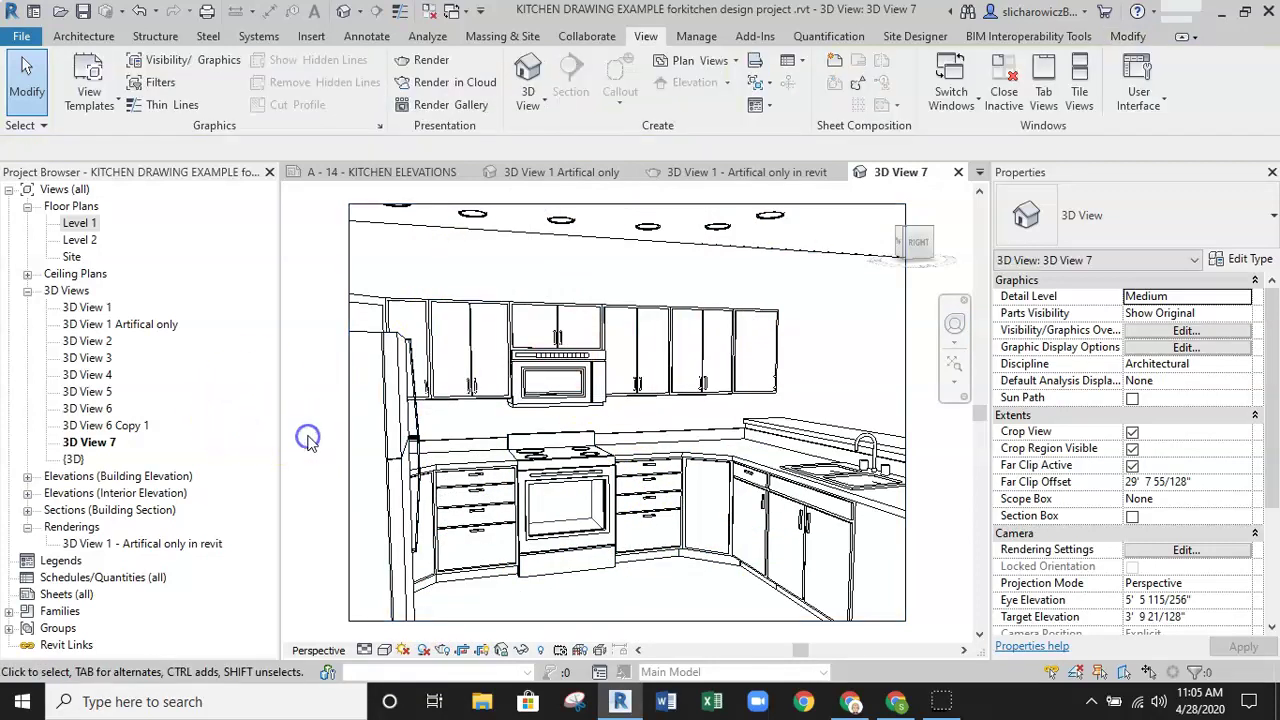
pyautogui.click(384, 650)
pyautogui.click(412, 574)
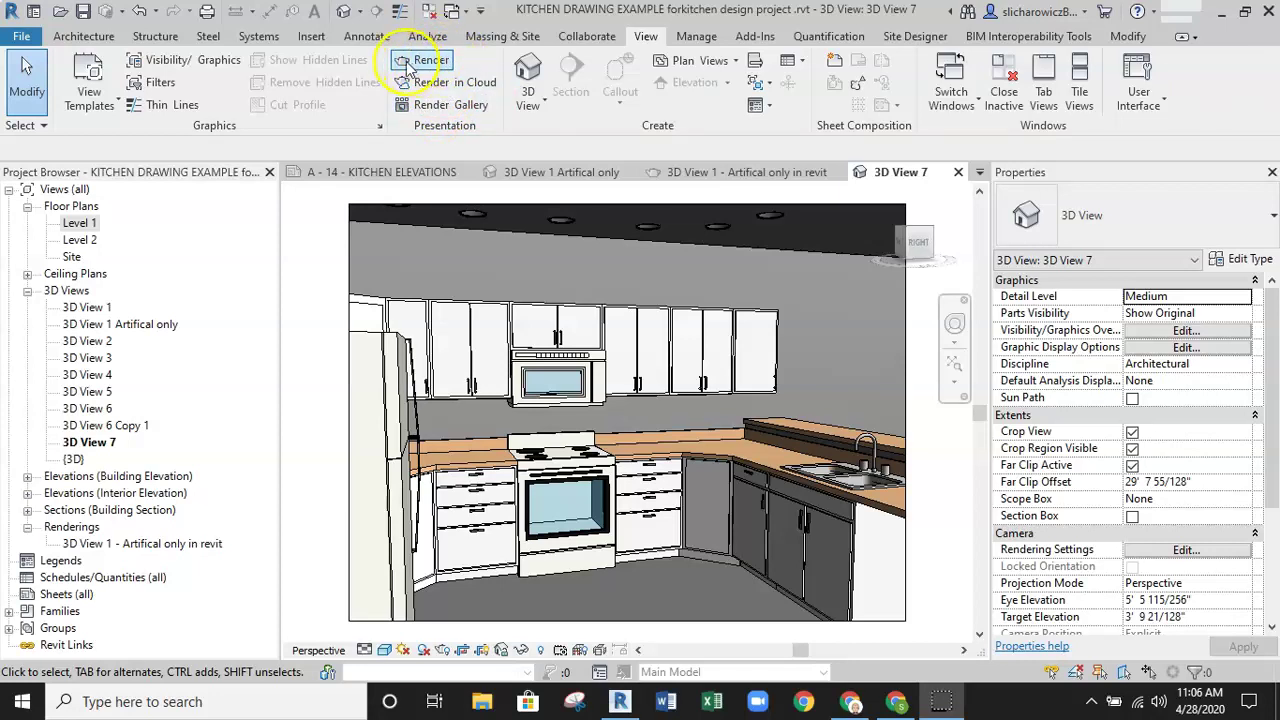
# - Open the rendering settings for the new camera view and choose Draft quality
pyautogui.click(444, 72)
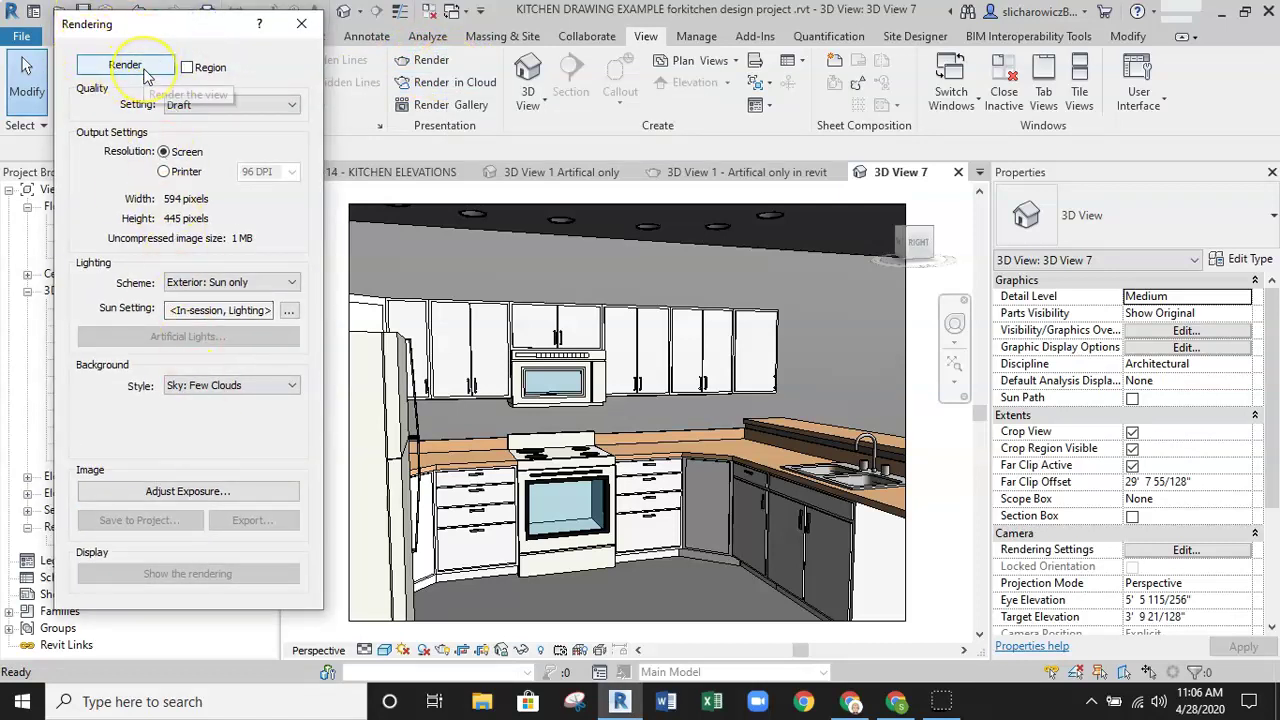
pyautogui.click(87, 94)
pyautogui.click(217, 106)
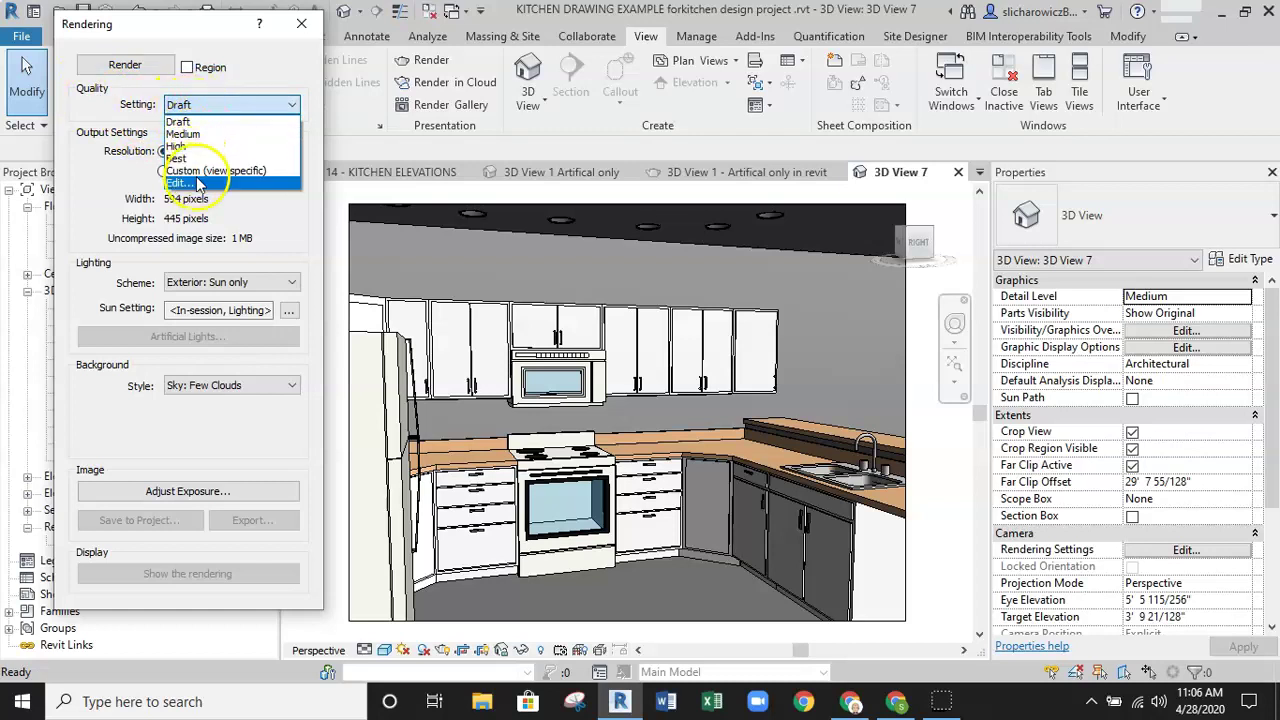
pyautogui.click(209, 122)
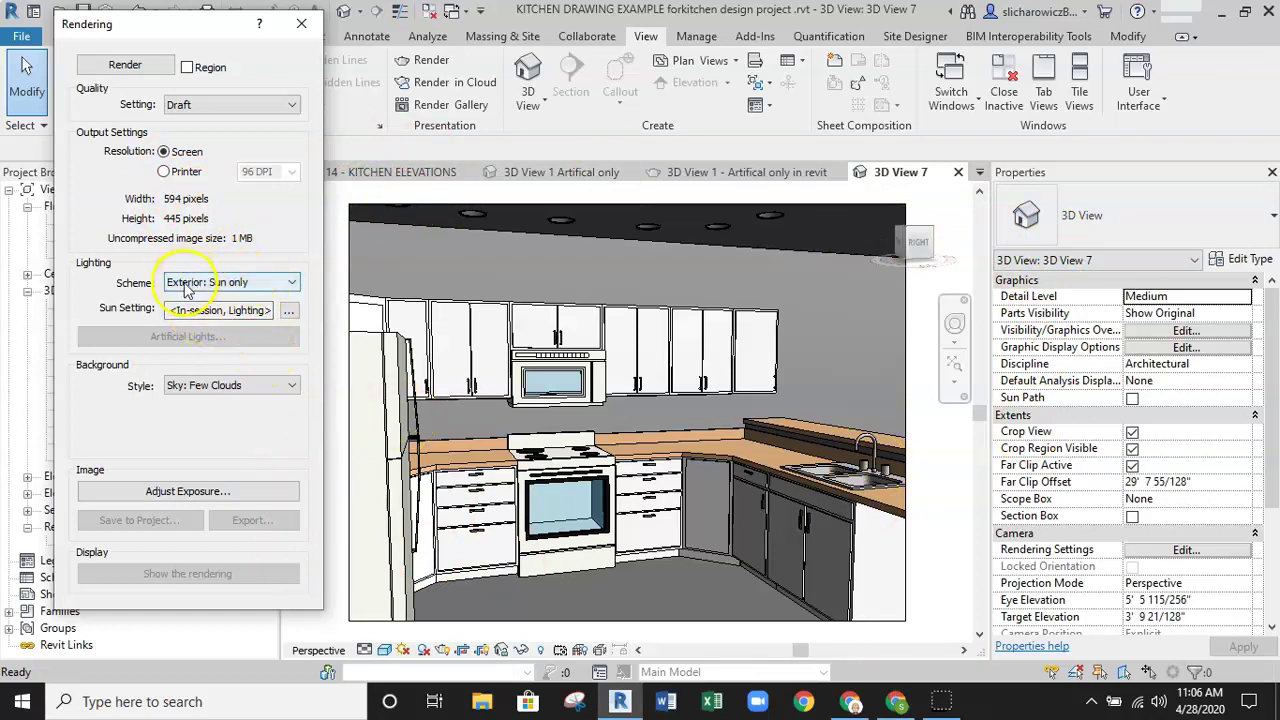
# - Try the interior lighting schemes and render the view with Interior: Sun only
pyautogui.click(291, 284)
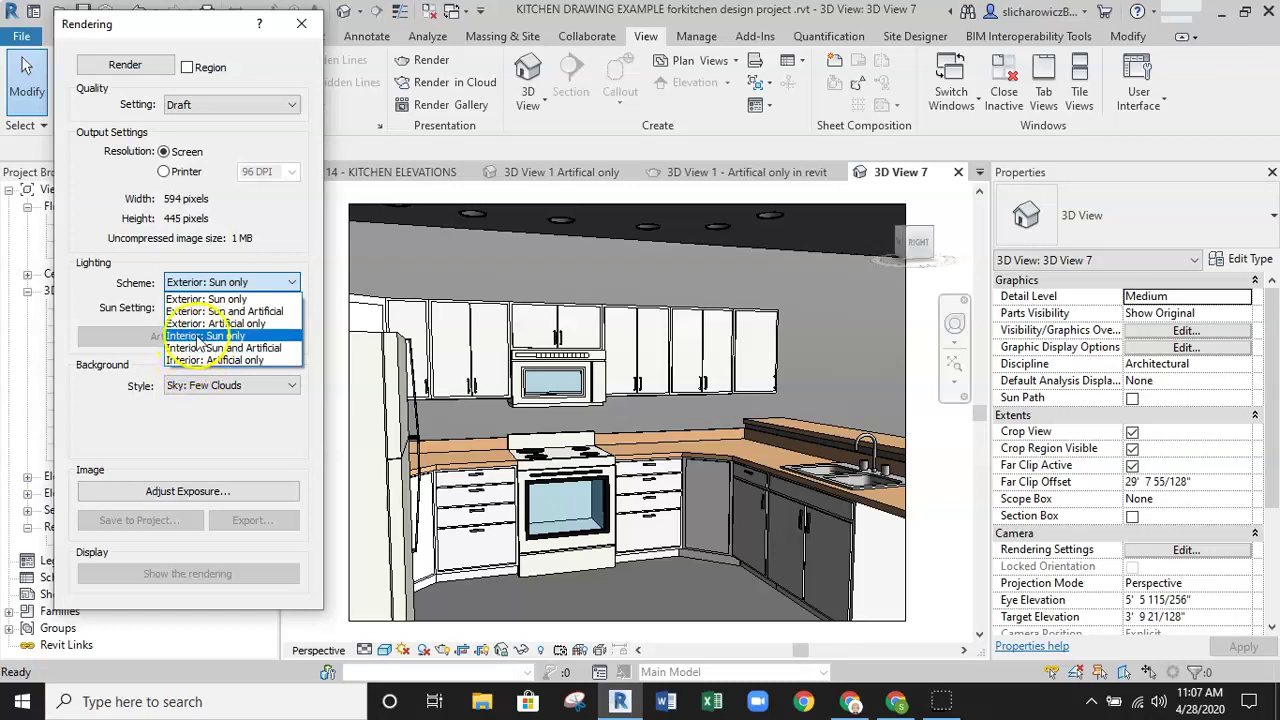
pyautogui.click(216, 336)
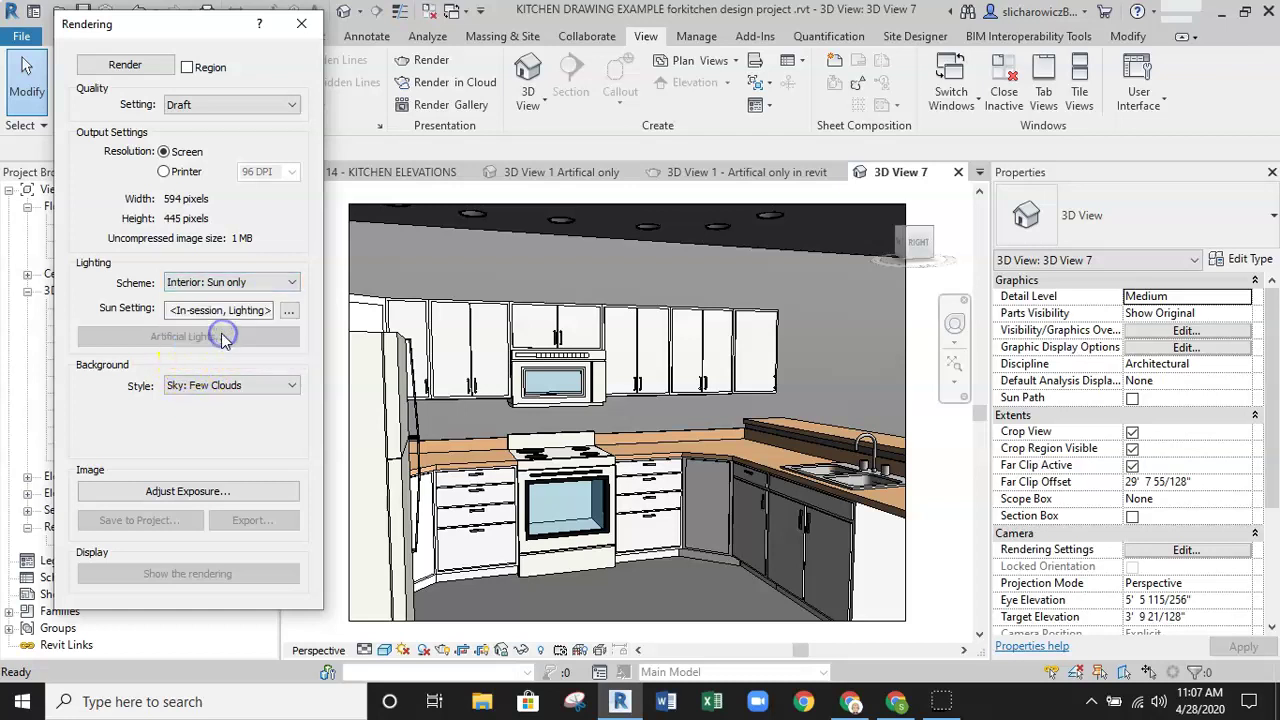
pyautogui.click(292, 283)
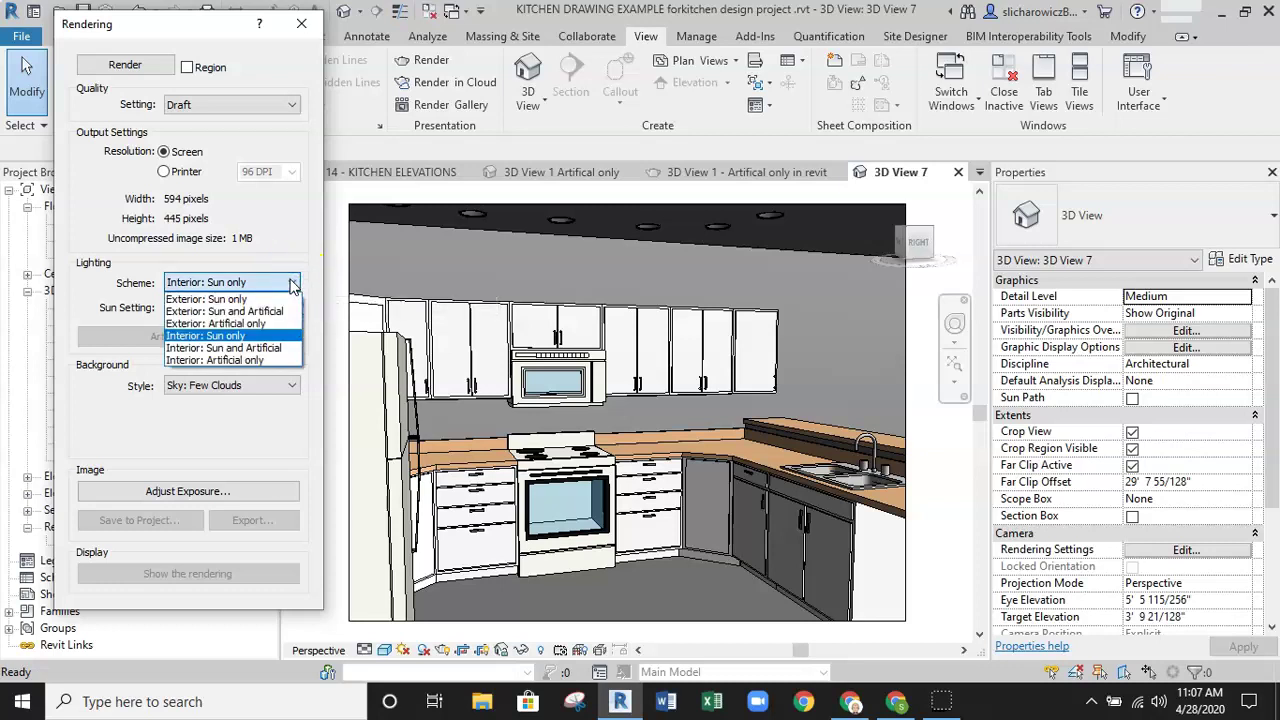
pyautogui.click(226, 348)
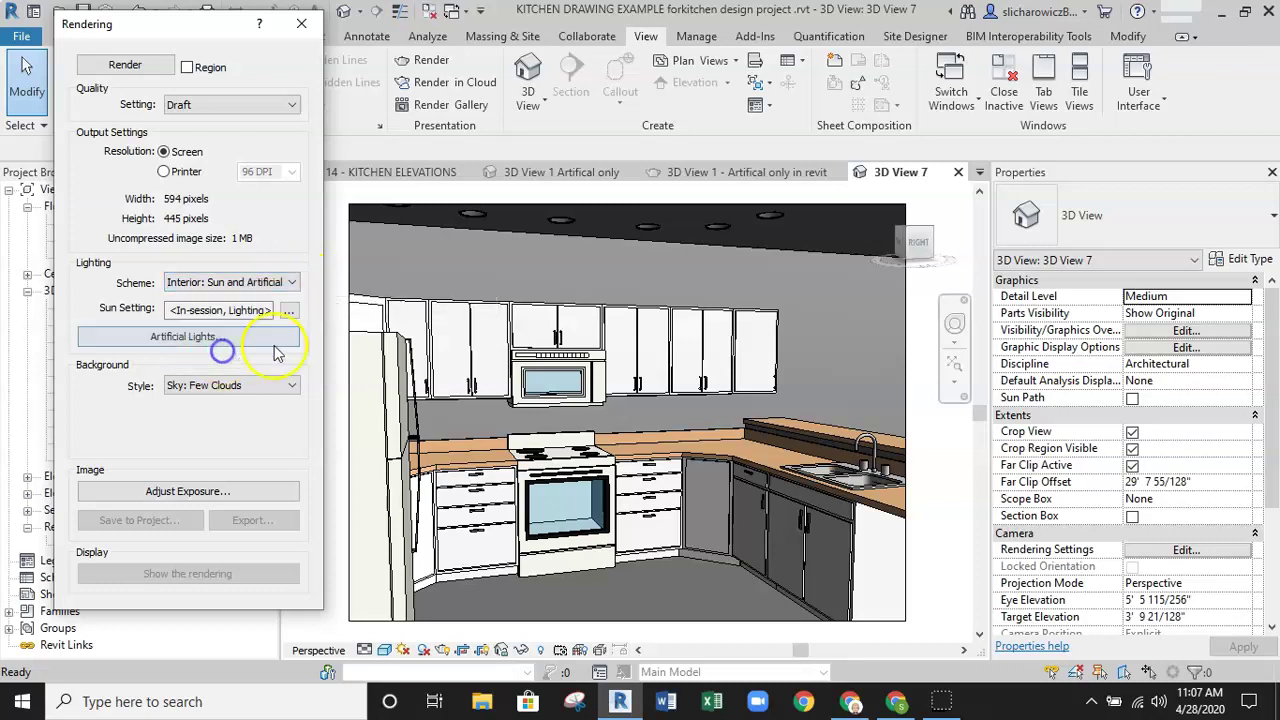
pyautogui.click(256, 361)
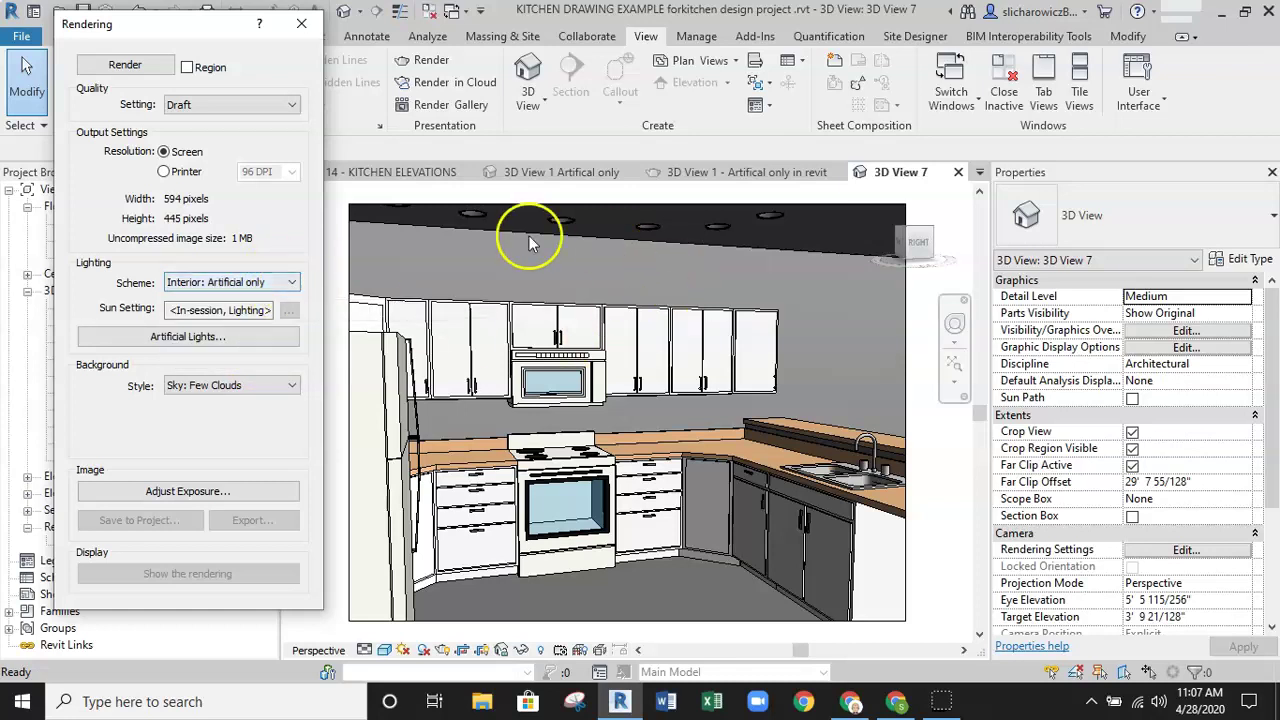
pyautogui.click(288, 283)
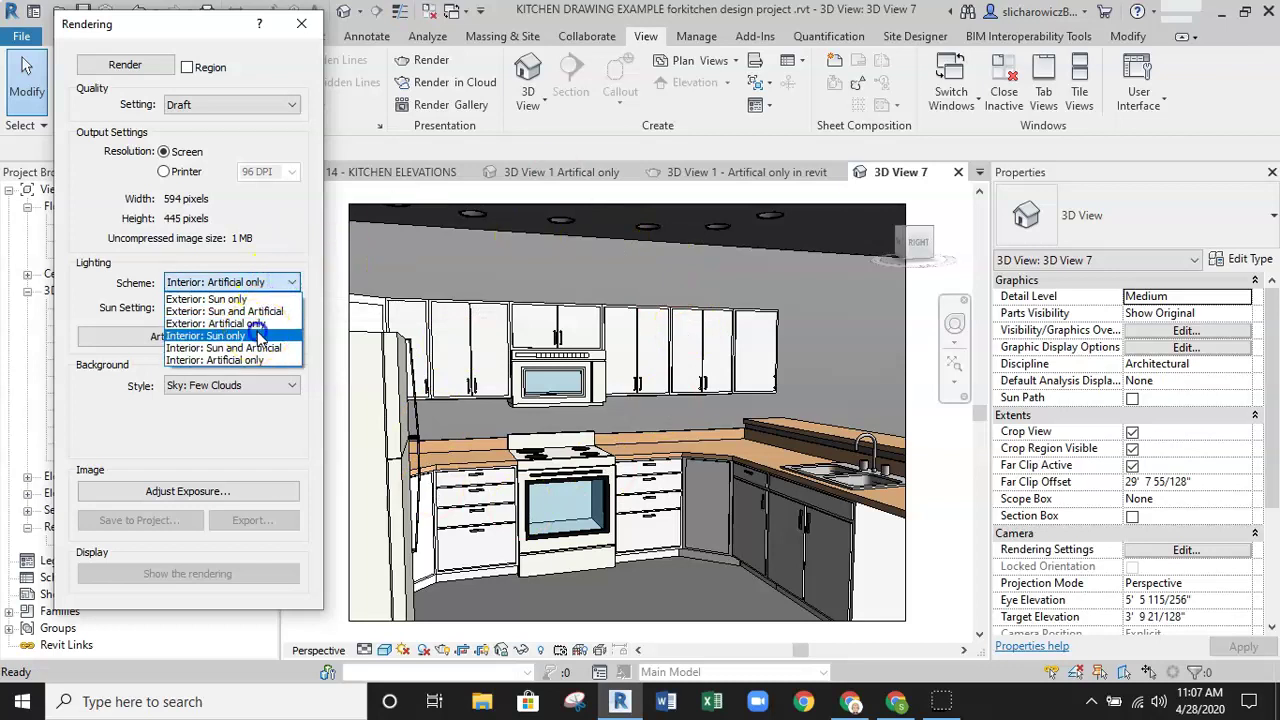
pyautogui.click(240, 332)
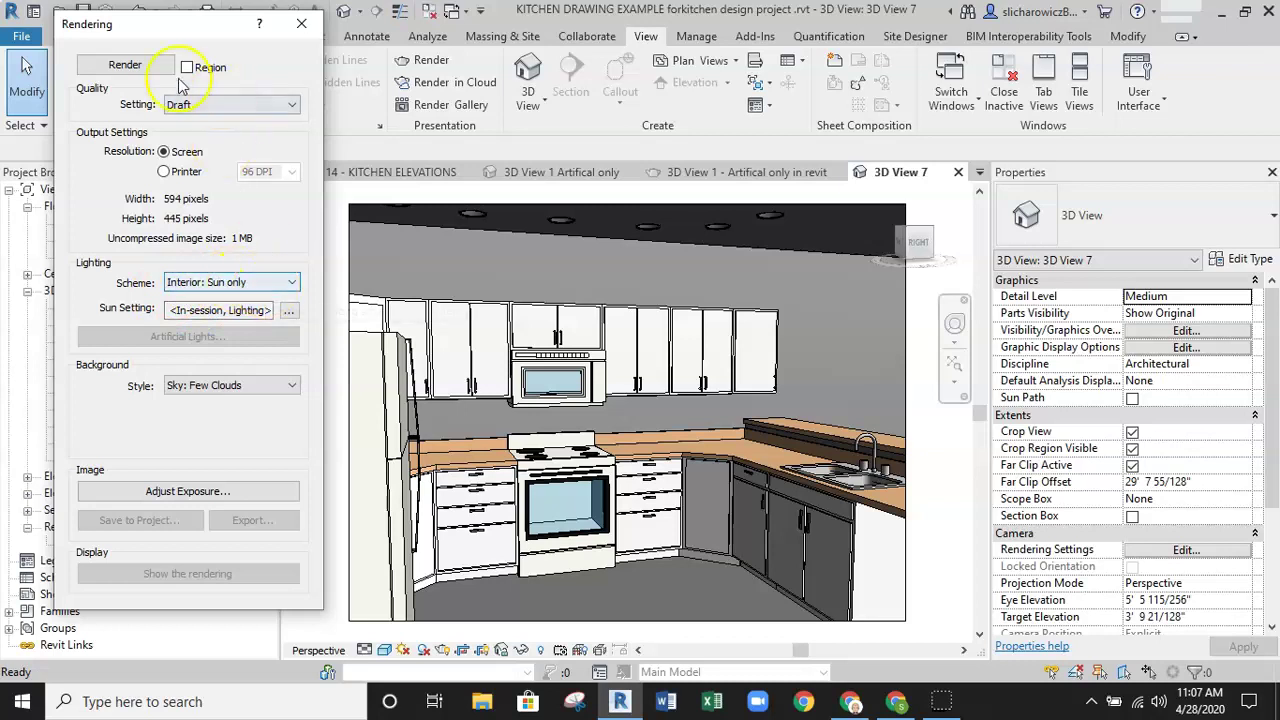
pyautogui.click(130, 64)
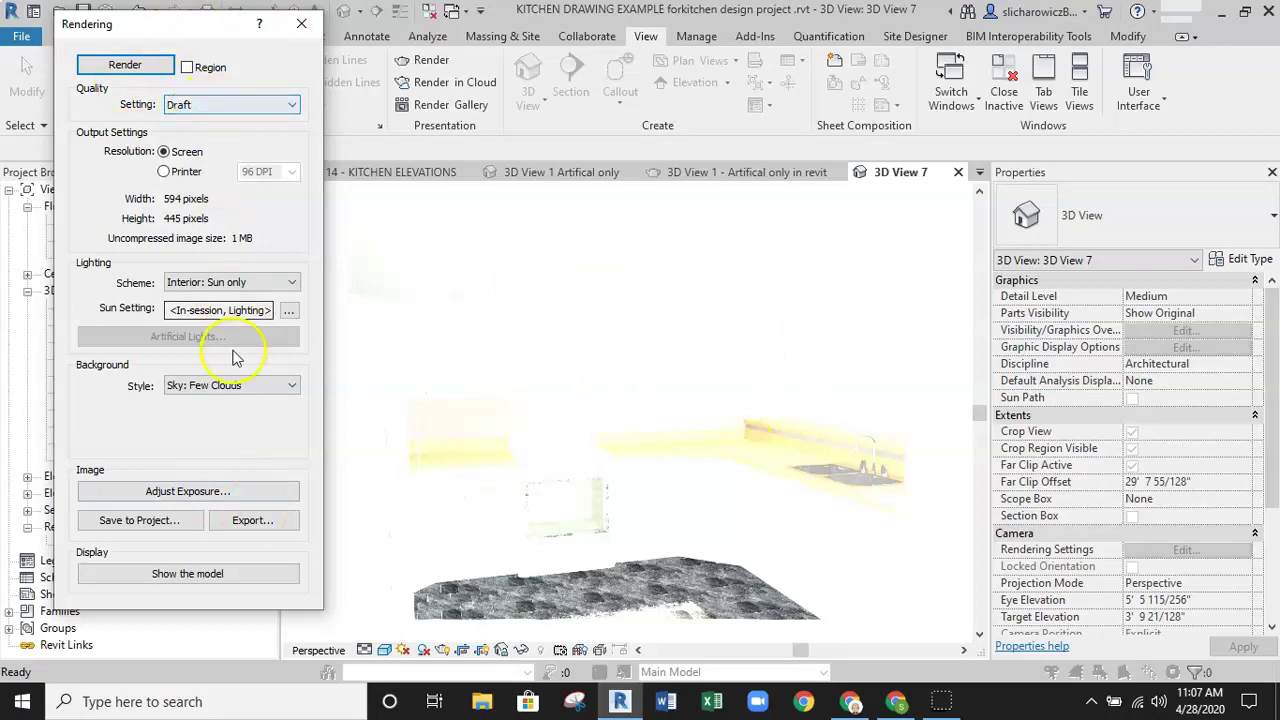
# - Render the view with the Interior: Artificial only lighting scheme and close the rendering settings
pyautogui.click(283, 286)
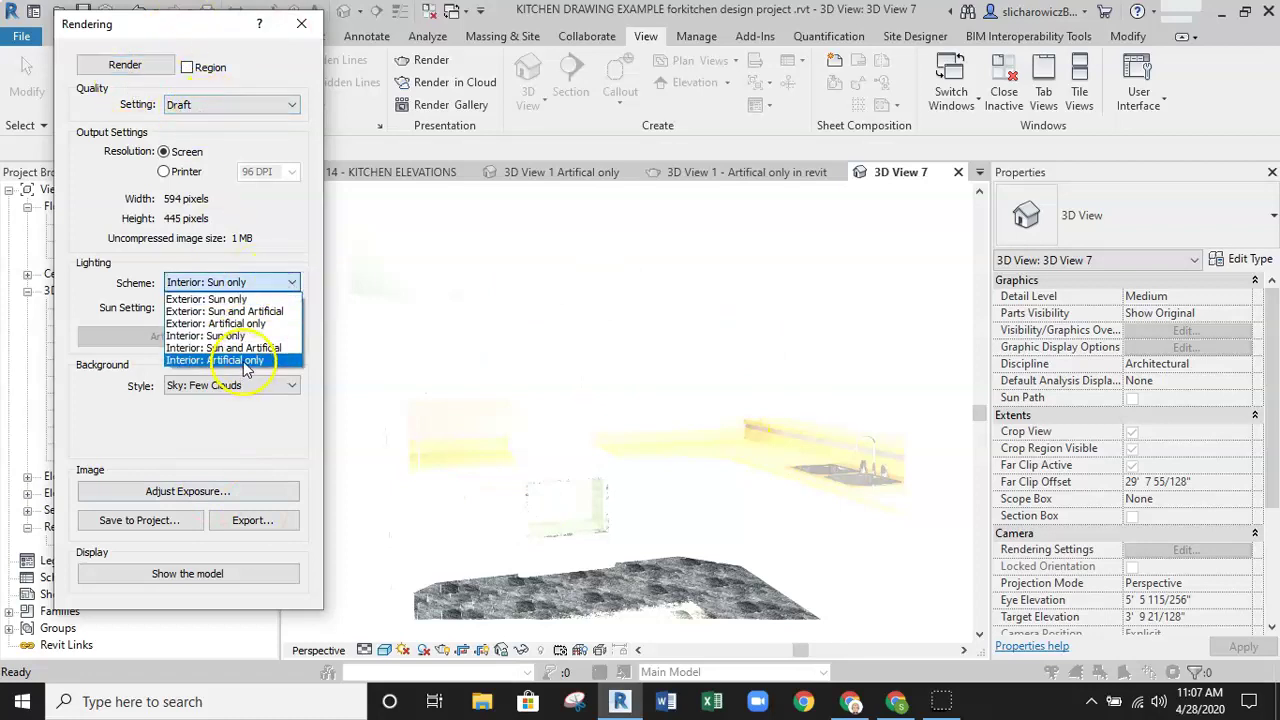
pyautogui.click(243, 361)
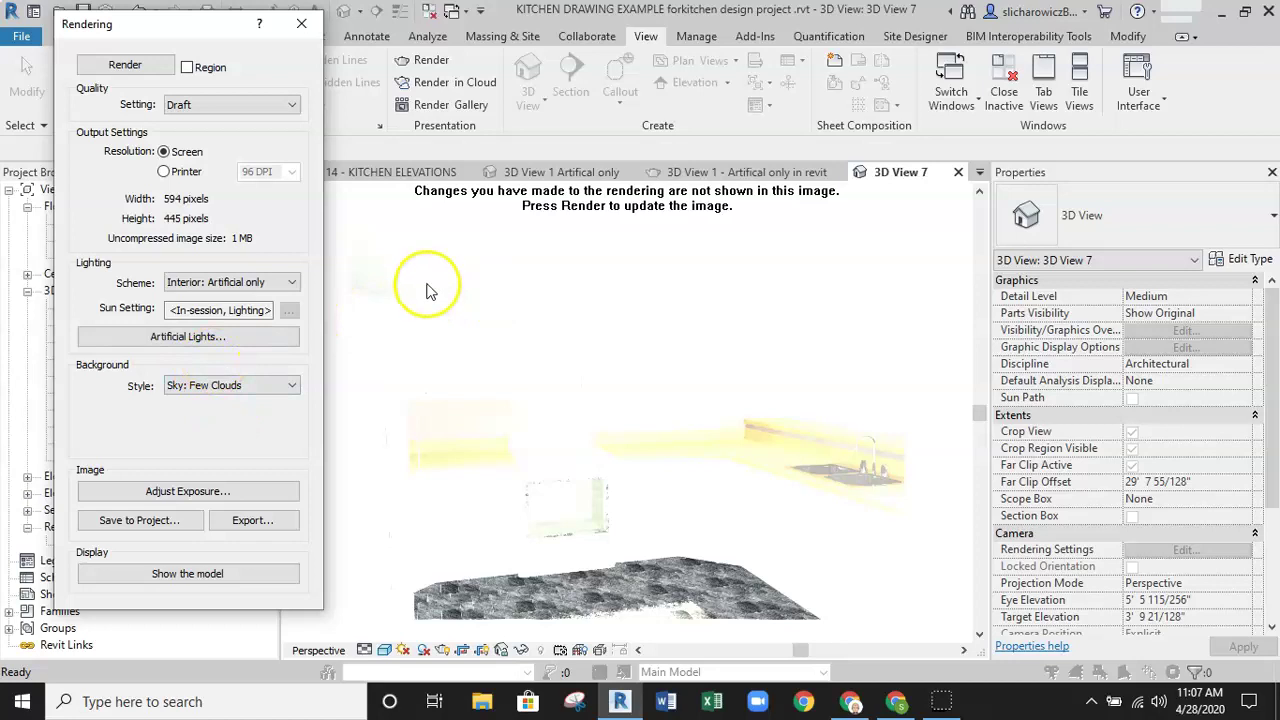
pyautogui.click(141, 66)
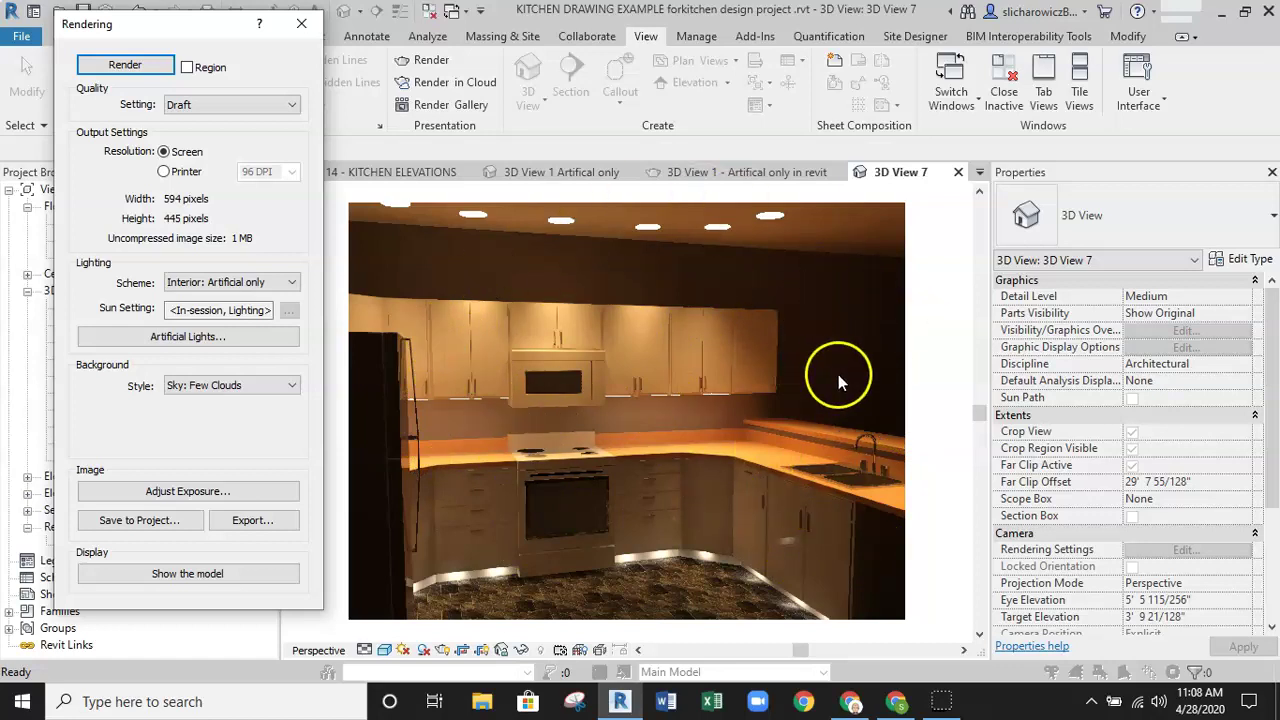
pyautogui.click(293, 36)
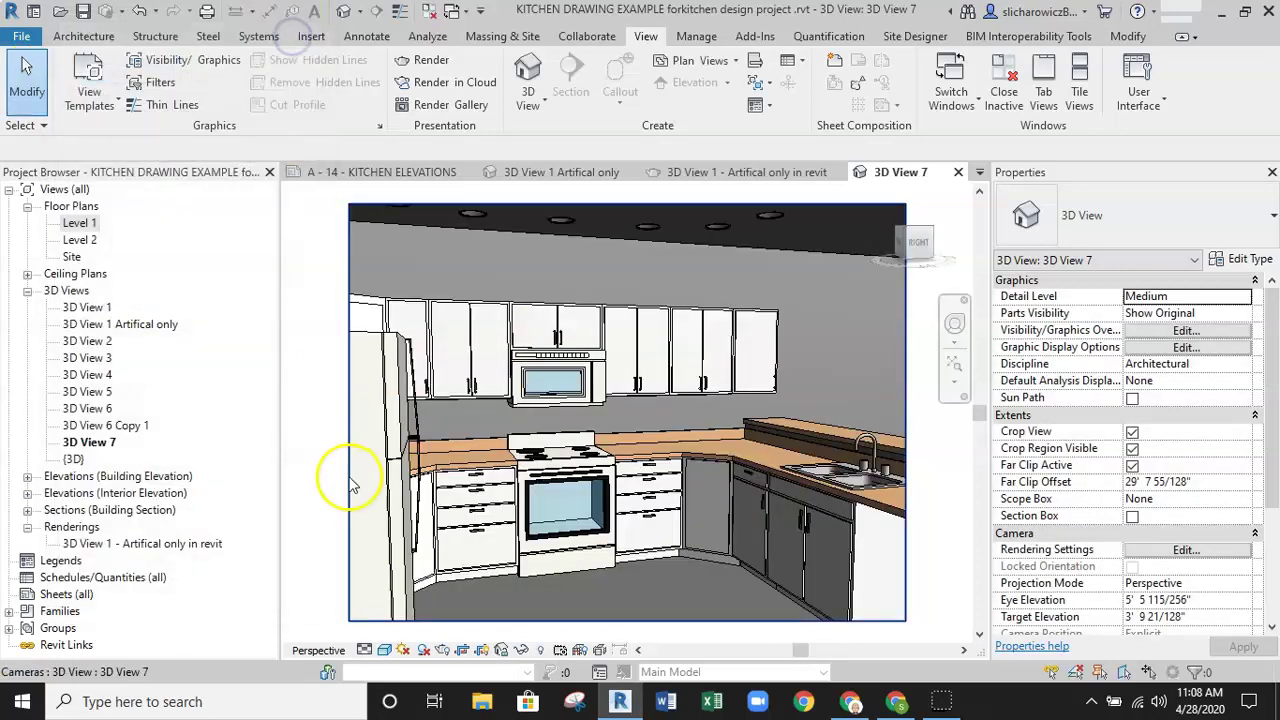
# - Turn the camera view with the navigation wheel toward the sink peninsula and the open side of the room
pyautogui.click(955, 328)
pyautogui.moveTo(814, 400); pyautogui.dragTo(938, 400)
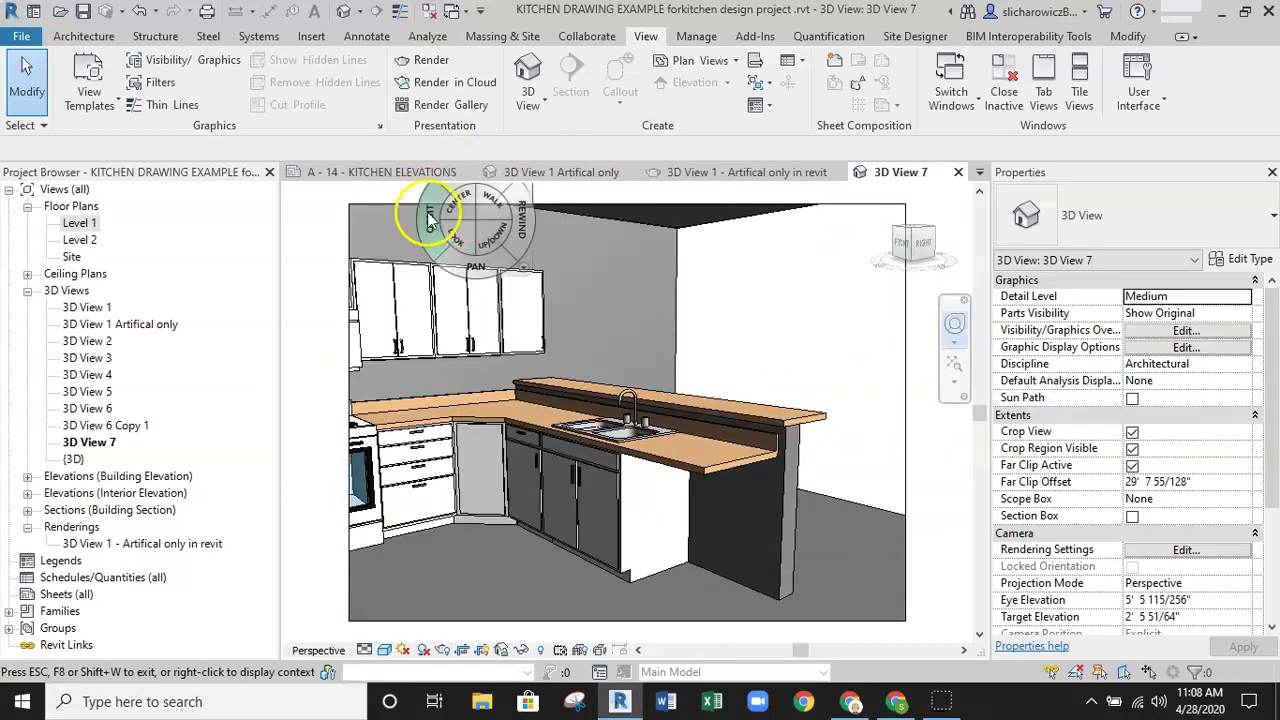
pyautogui.press('Escape')
# - Examine the kitchen layout in the Level 1 floor plan and compare it with the camera angle of 3D View 1
pyautogui.click(62, 222)
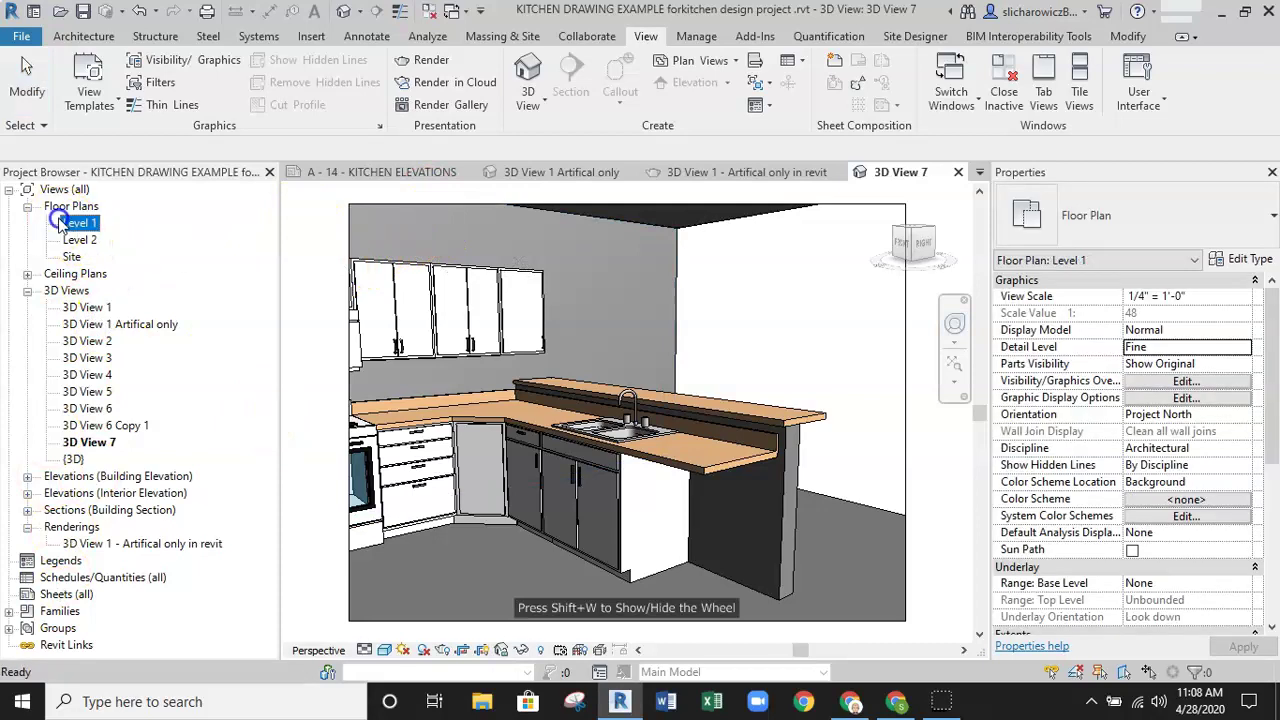
pyautogui.doubleClick(80, 223)
pyautogui.scroll(-4, 766, 408)
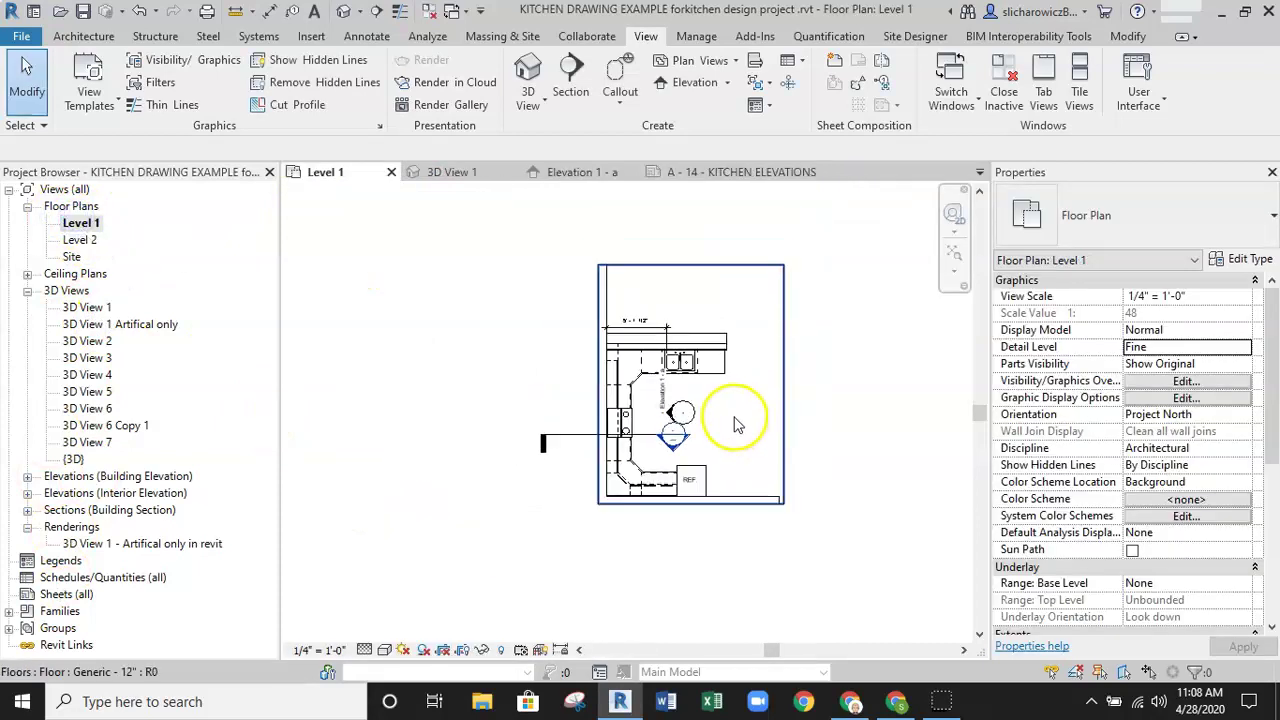
pyautogui.click(684, 416)
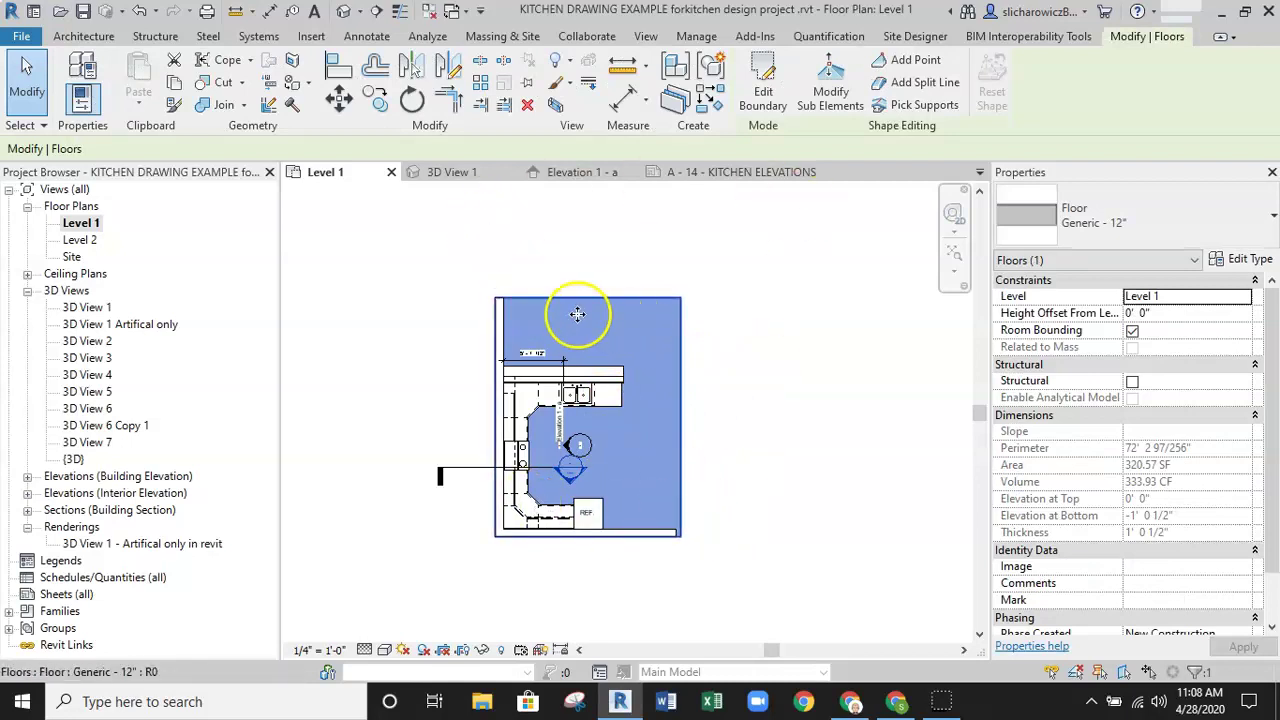
pyautogui.scroll(2, 555, 325)
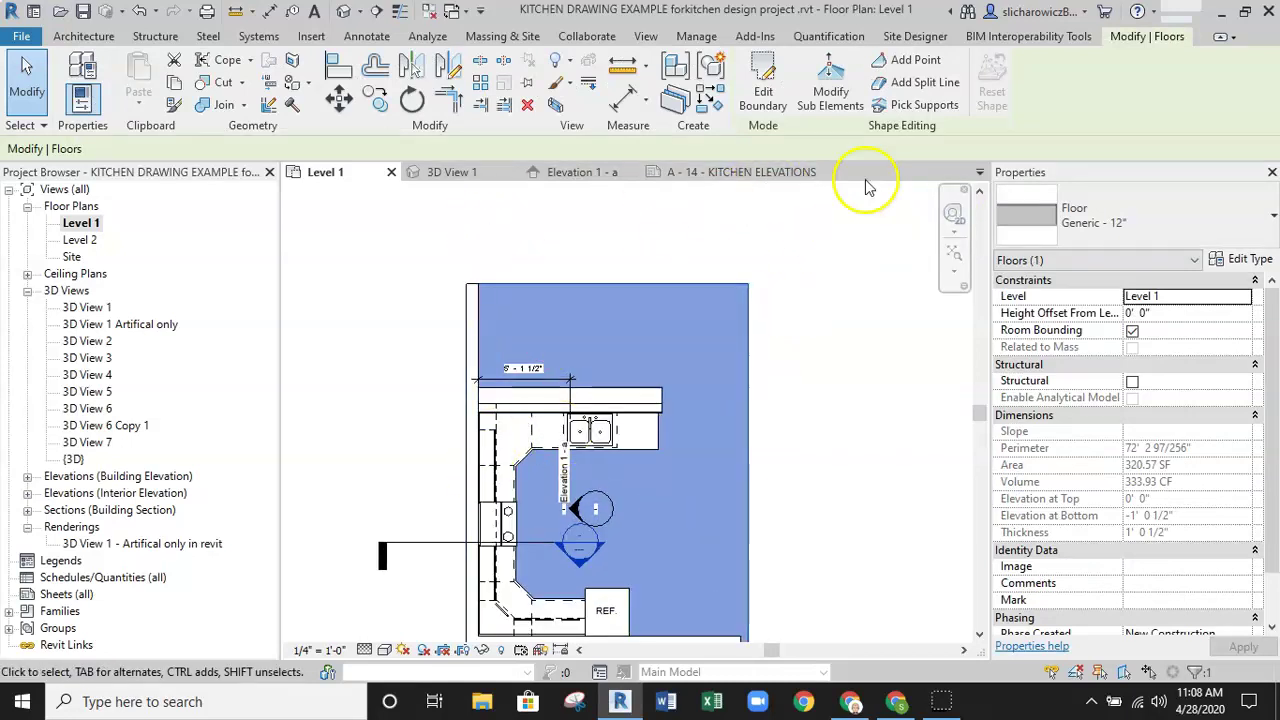
pyautogui.scroll(-1, 490, 458)
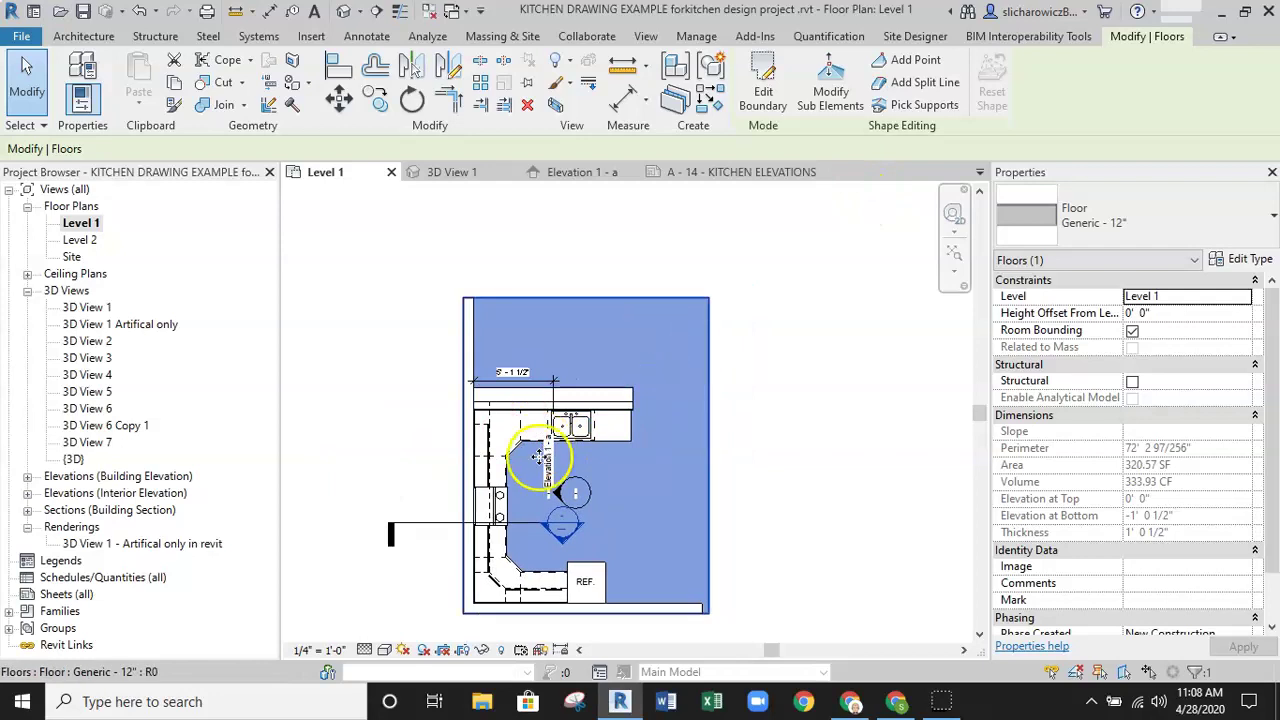
pyautogui.click(463, 173)
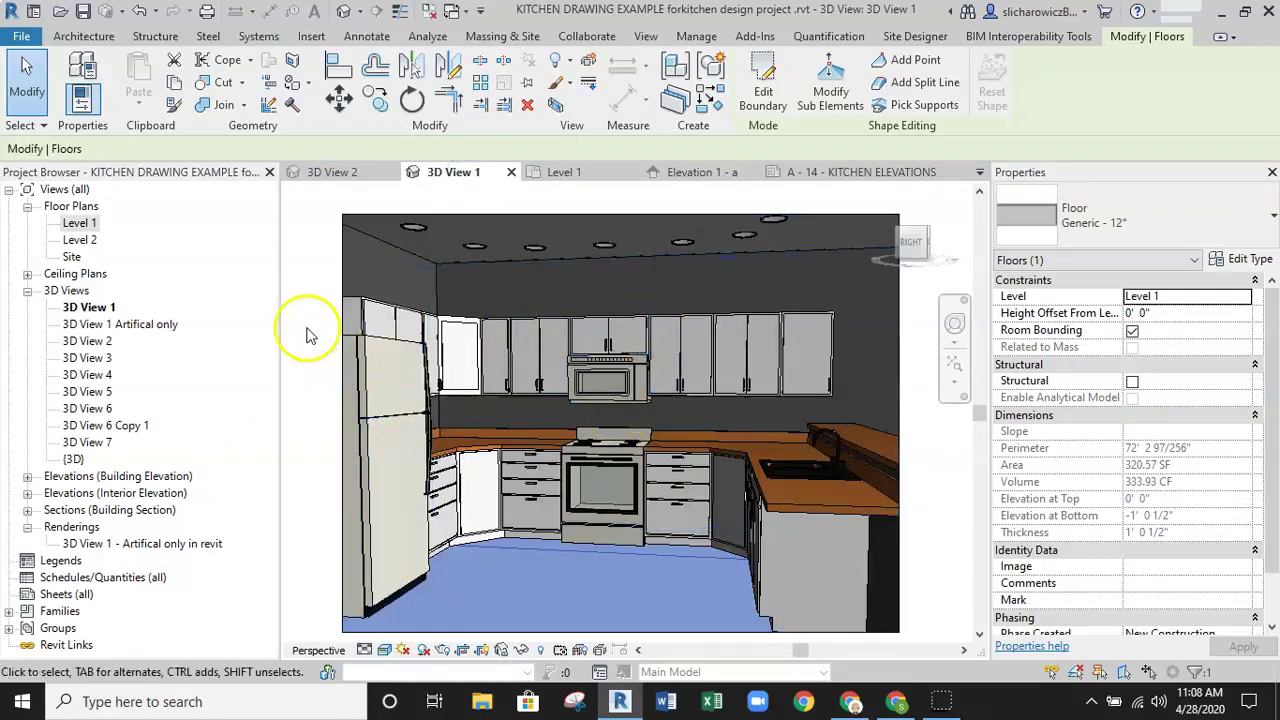
pyautogui.click(307, 328)
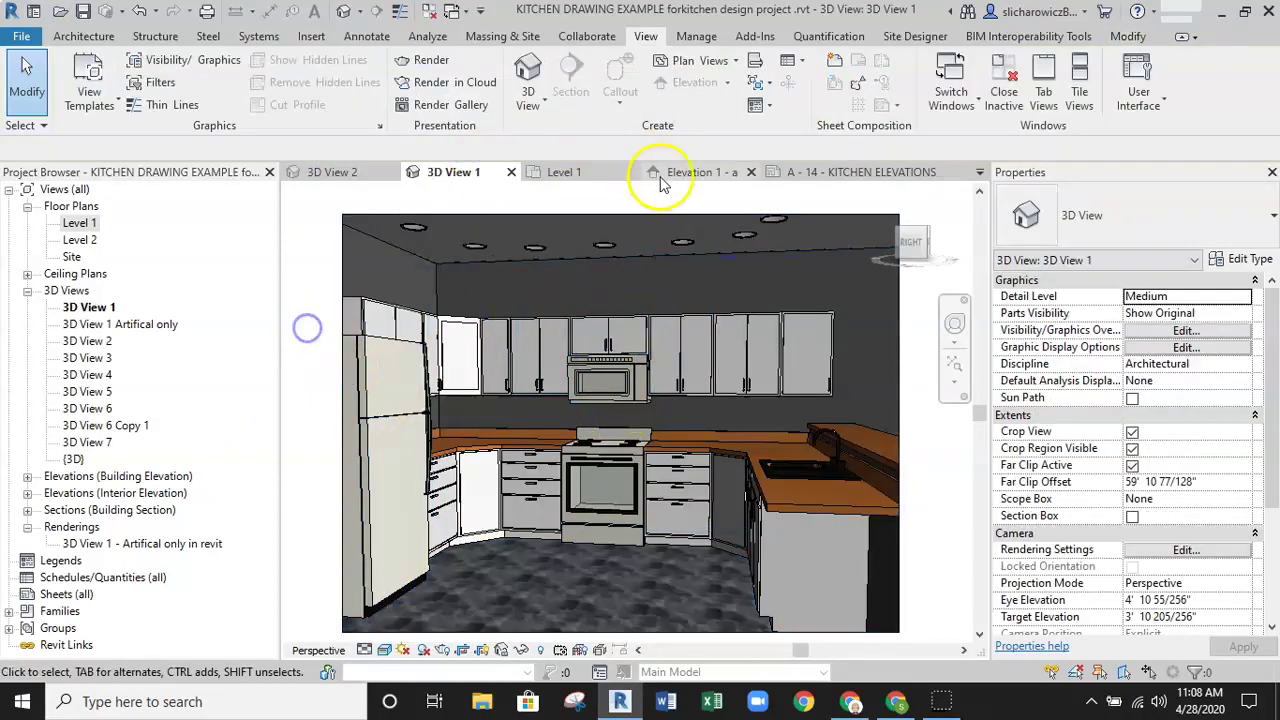
pyautogui.click(588, 172)
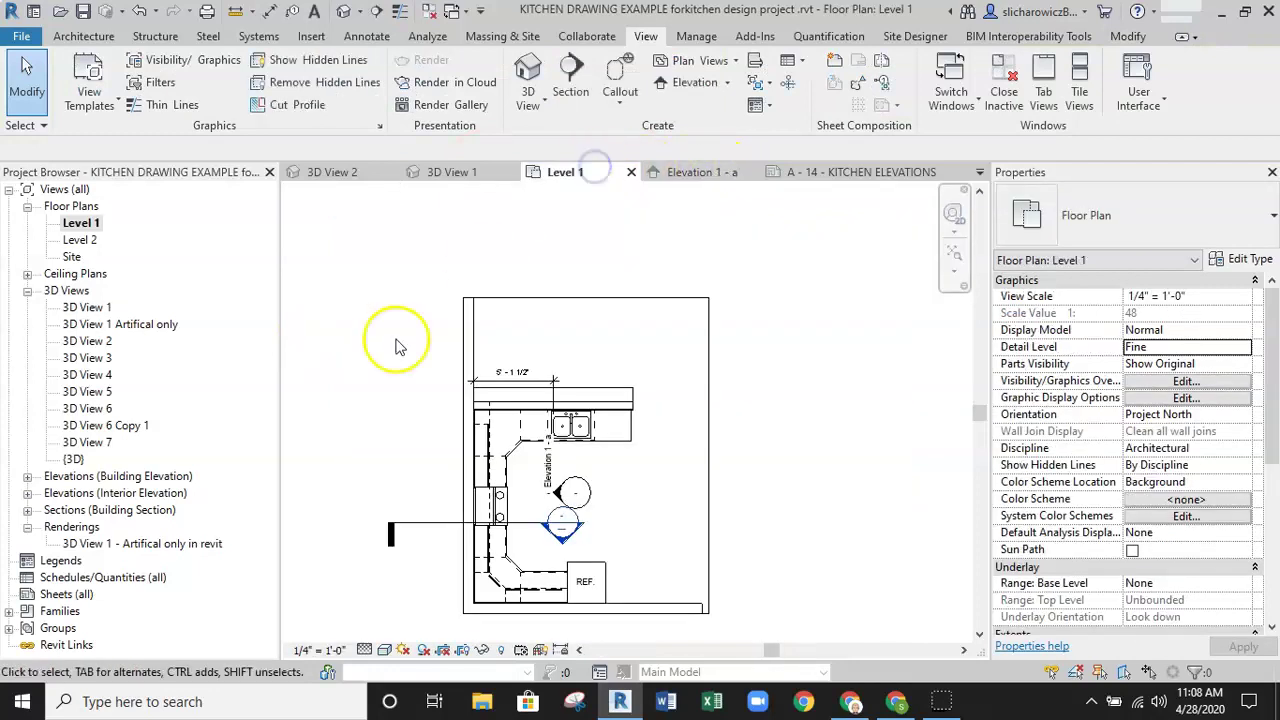
# - Reopen 3D View 7 and turn its camera to frame the range wall, ceiling lights and sink peninsula
pyautogui.click(102, 427)
pyautogui.doubleClick(100, 441)
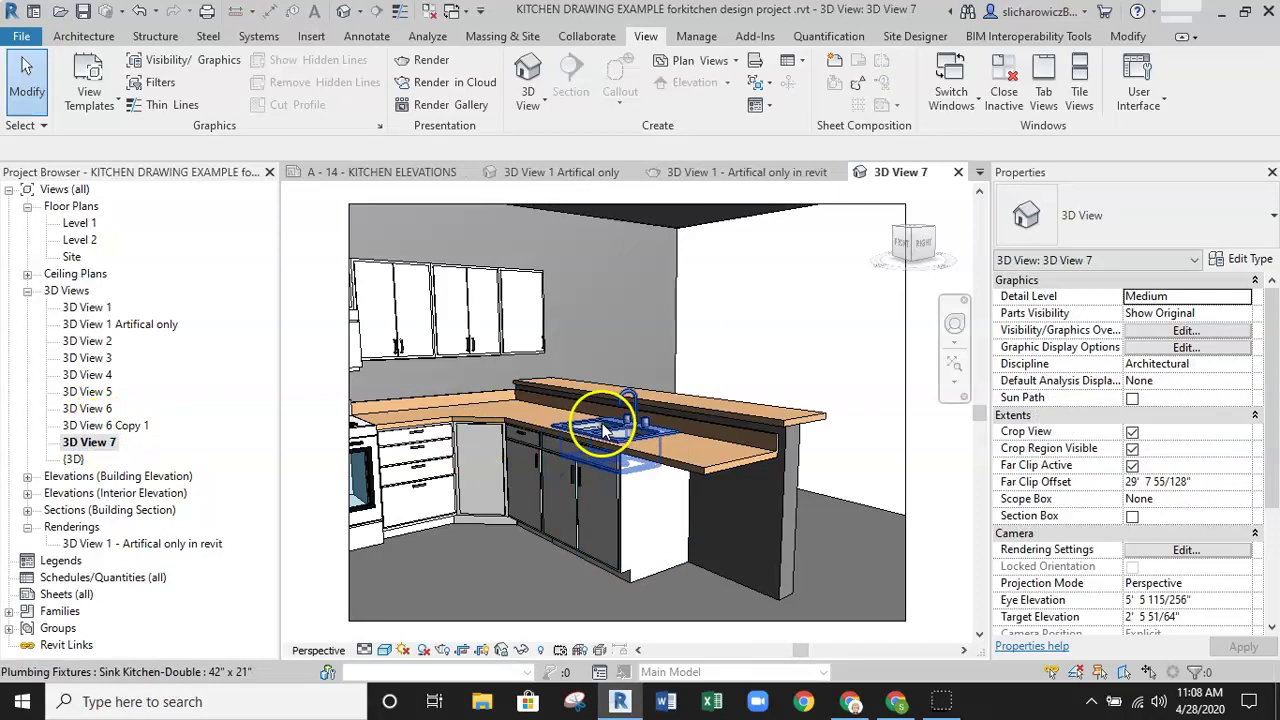
pyautogui.click(955, 323)
pyautogui.moveTo(778, 342); pyautogui.dragTo(514, 305)
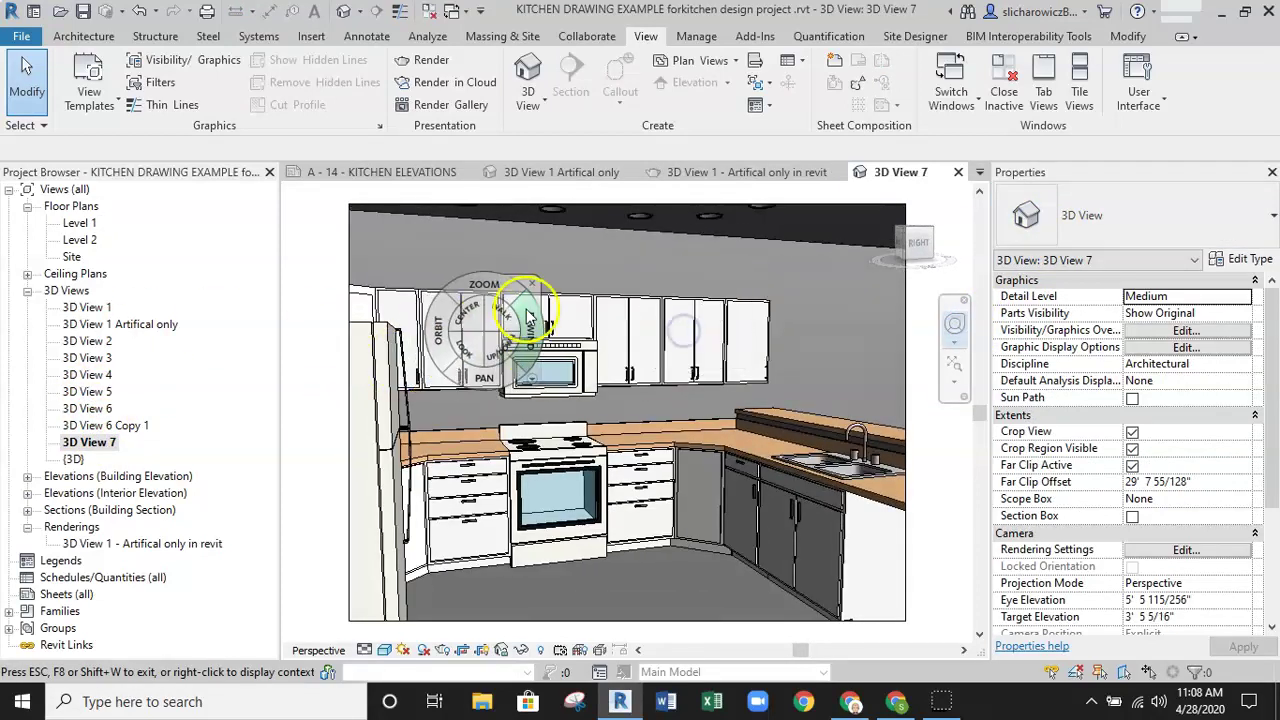
pyautogui.moveTo(476, 352); pyautogui.dragTo(480, 344)
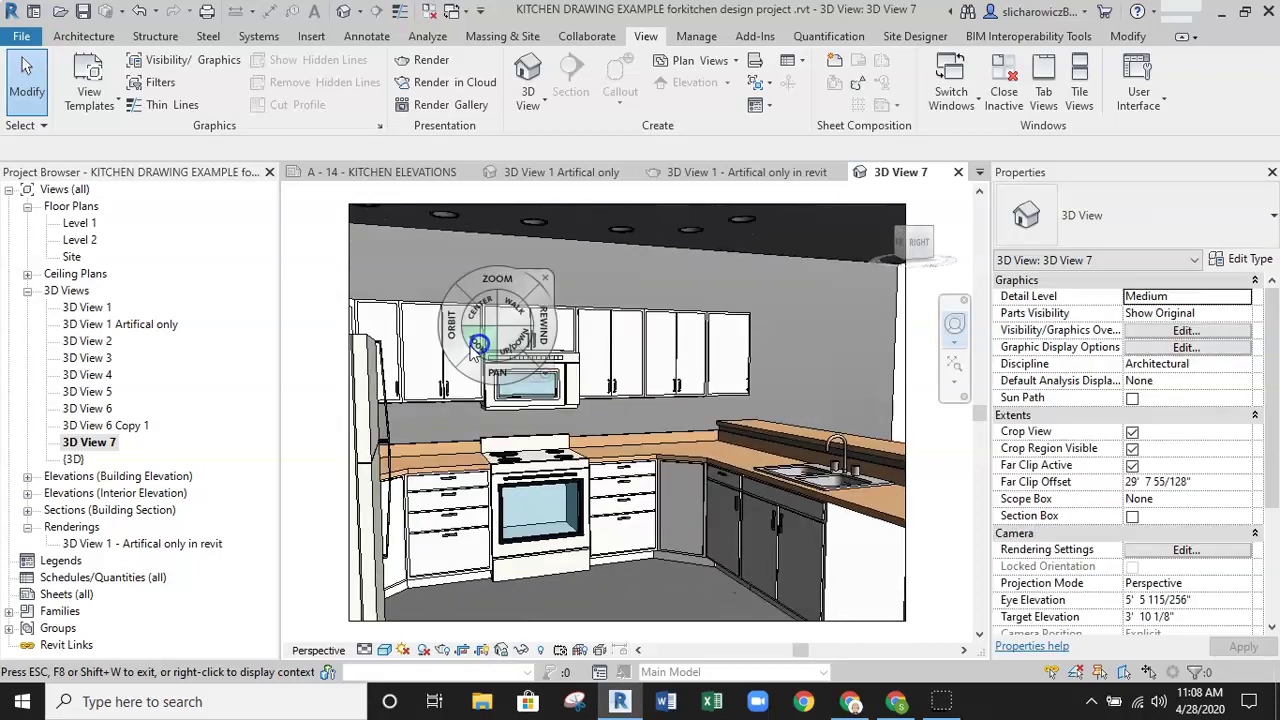
# - Render 3D View 7 at Draft quality with the Interior: Artificial only lighting scheme
pyautogui.click(428, 60)
pyautogui.click(240, 102)
pyautogui.click(238, 104)
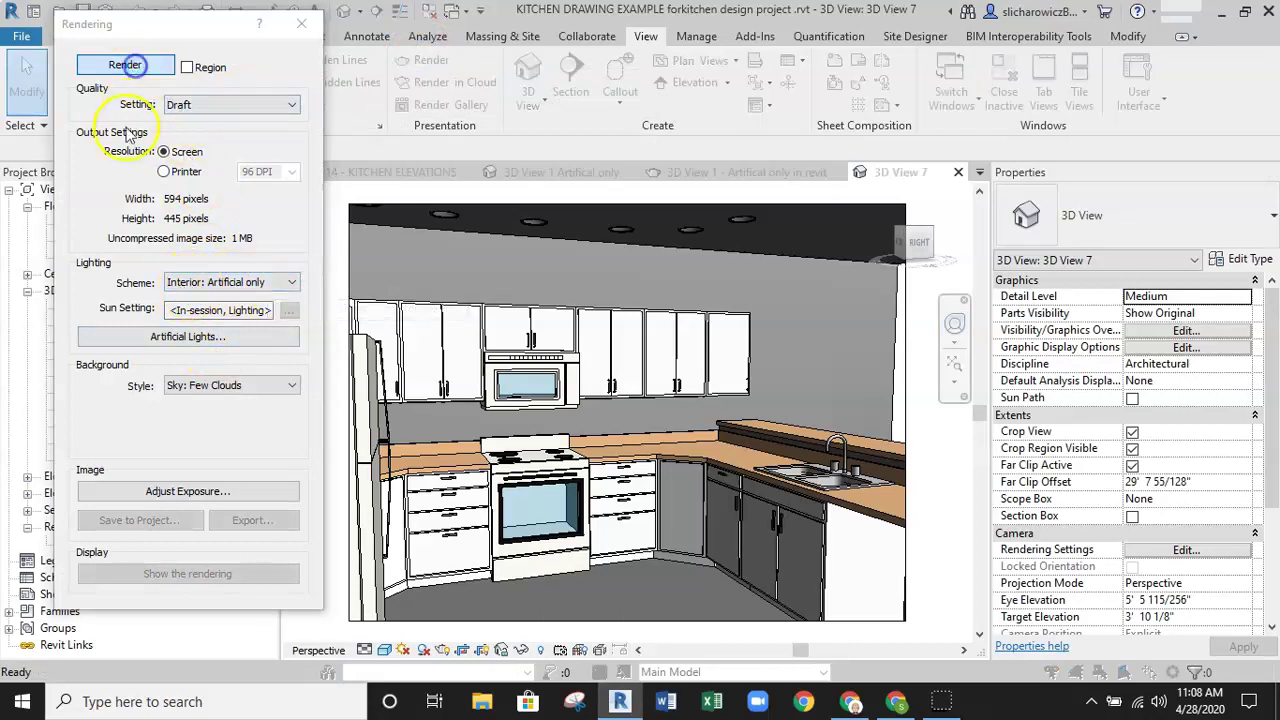
pyautogui.click(125, 66)
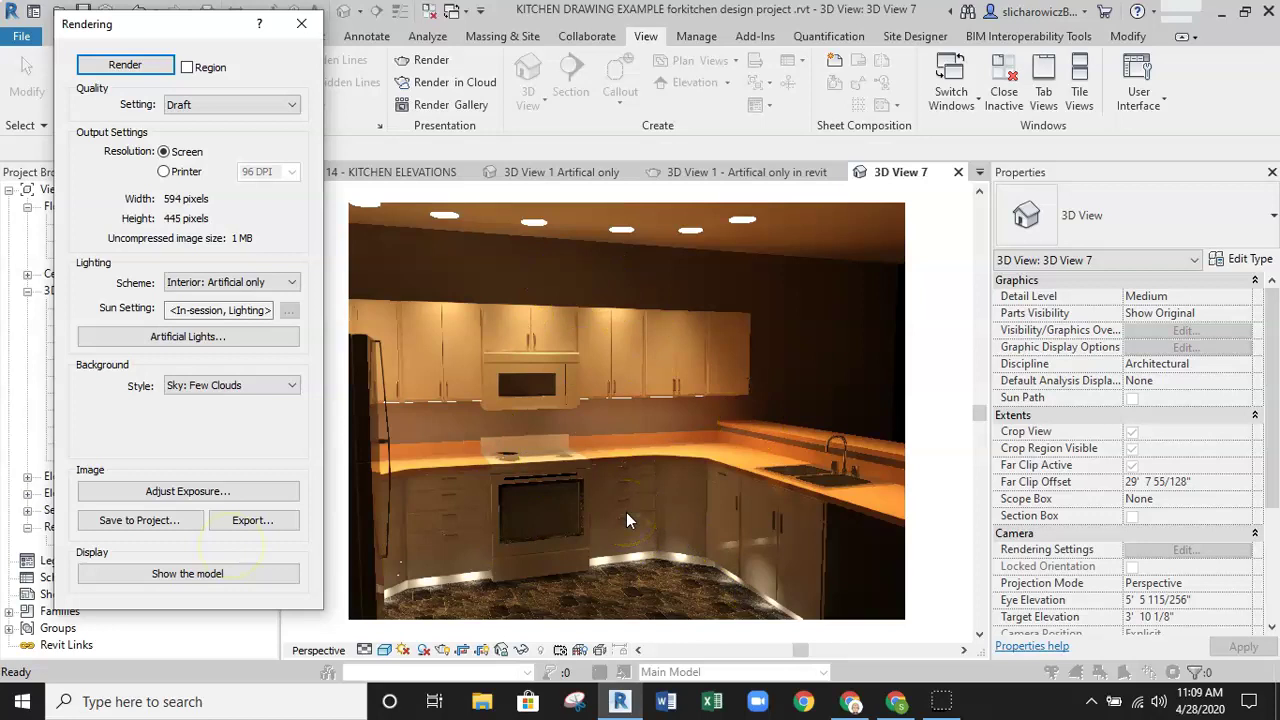
# - Save the rendered image to the project as "3D View 7 - night with lights" and close the rendering settings
pyautogui.click(148, 523)
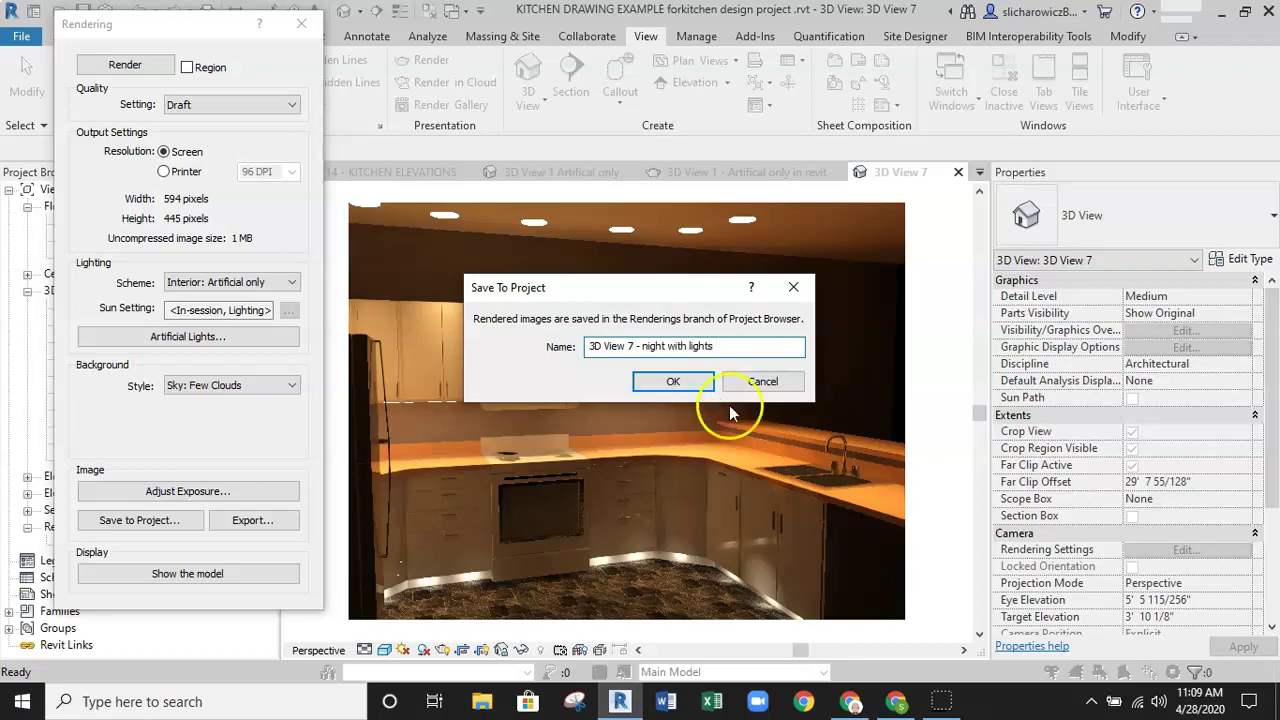
pyautogui.click(673, 381)
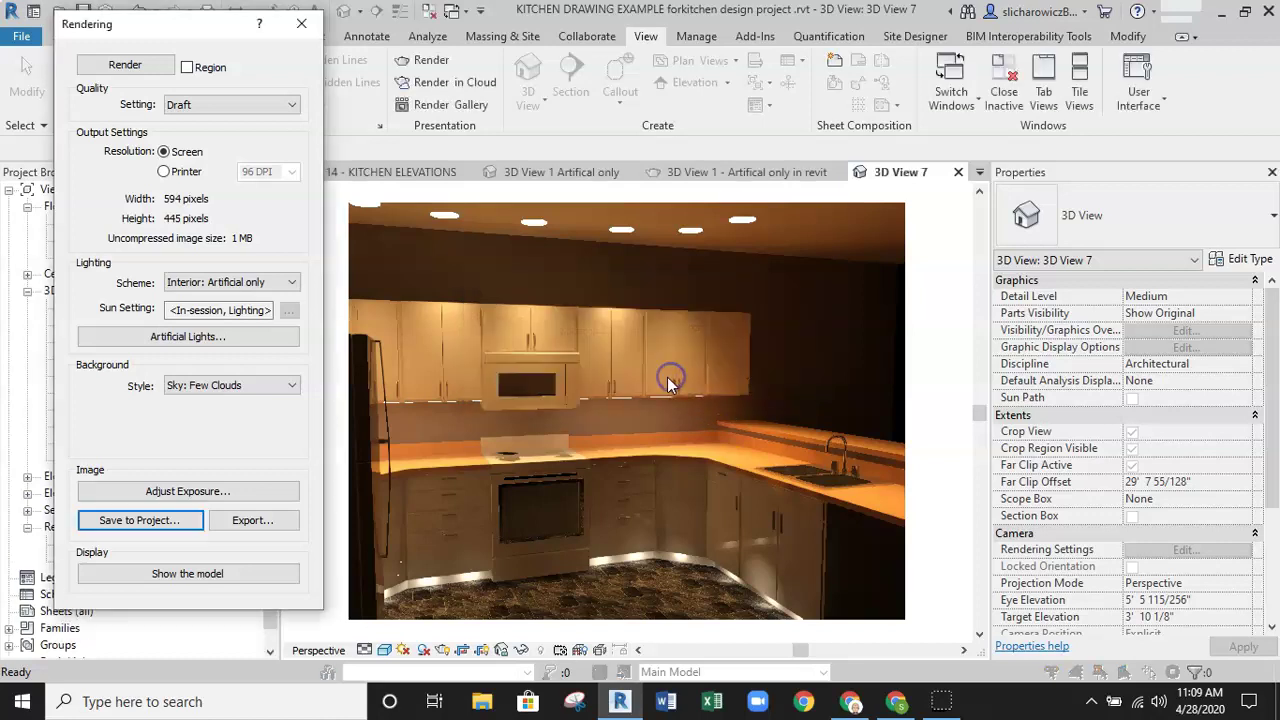
pyautogui.click(301, 24)
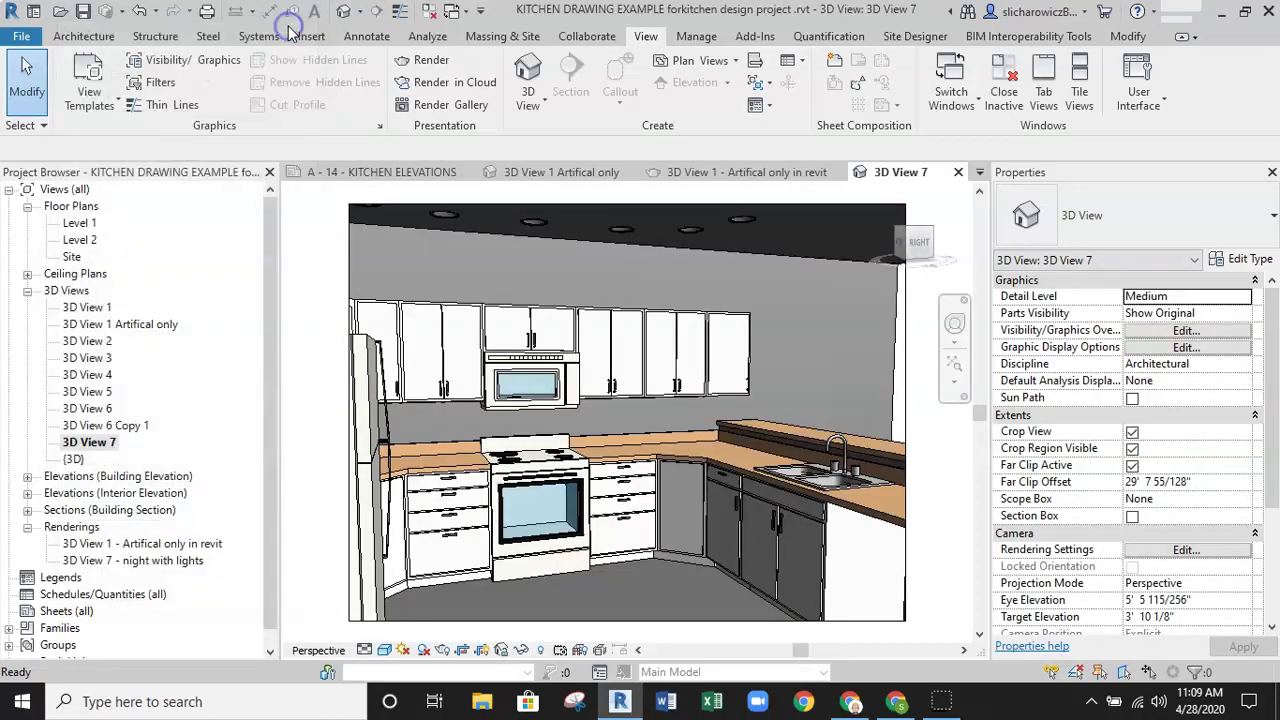
# - Review the saved renderings of 3D View 1 and 3D View 7, and return to the 3D View 7 camera view
pyautogui.click(68, 527)
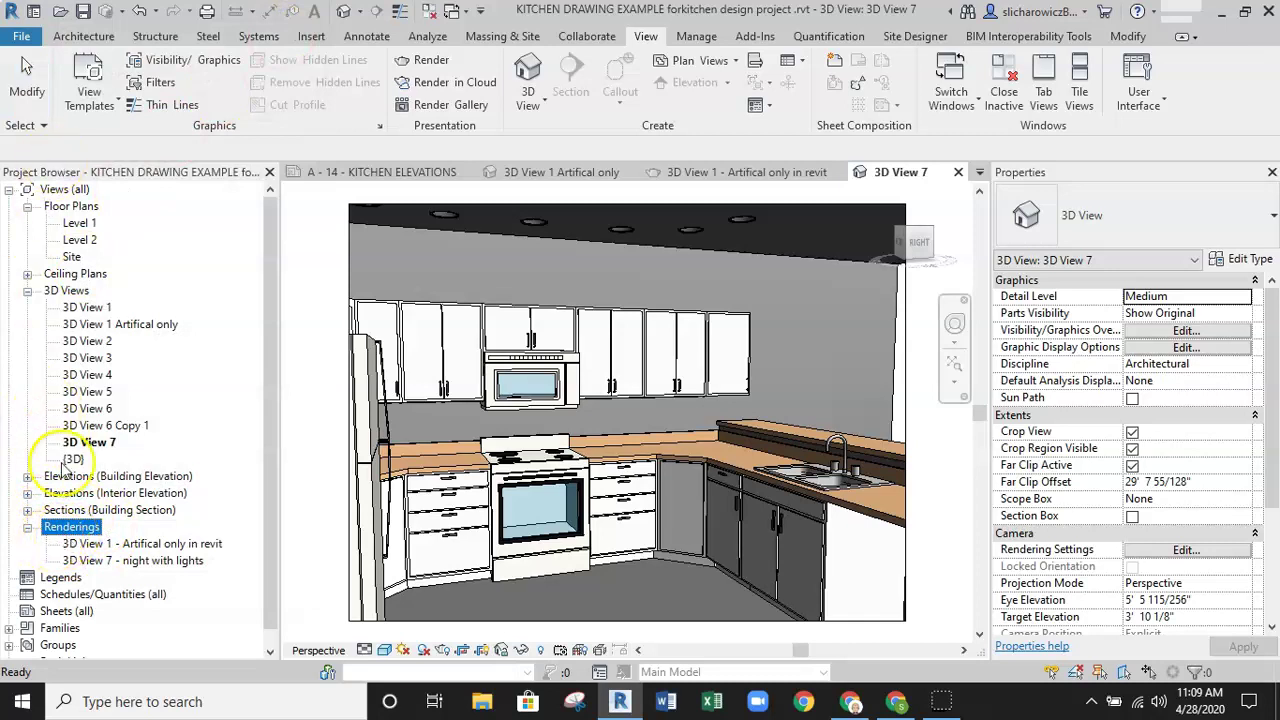
pyautogui.doubleClick(118, 546)
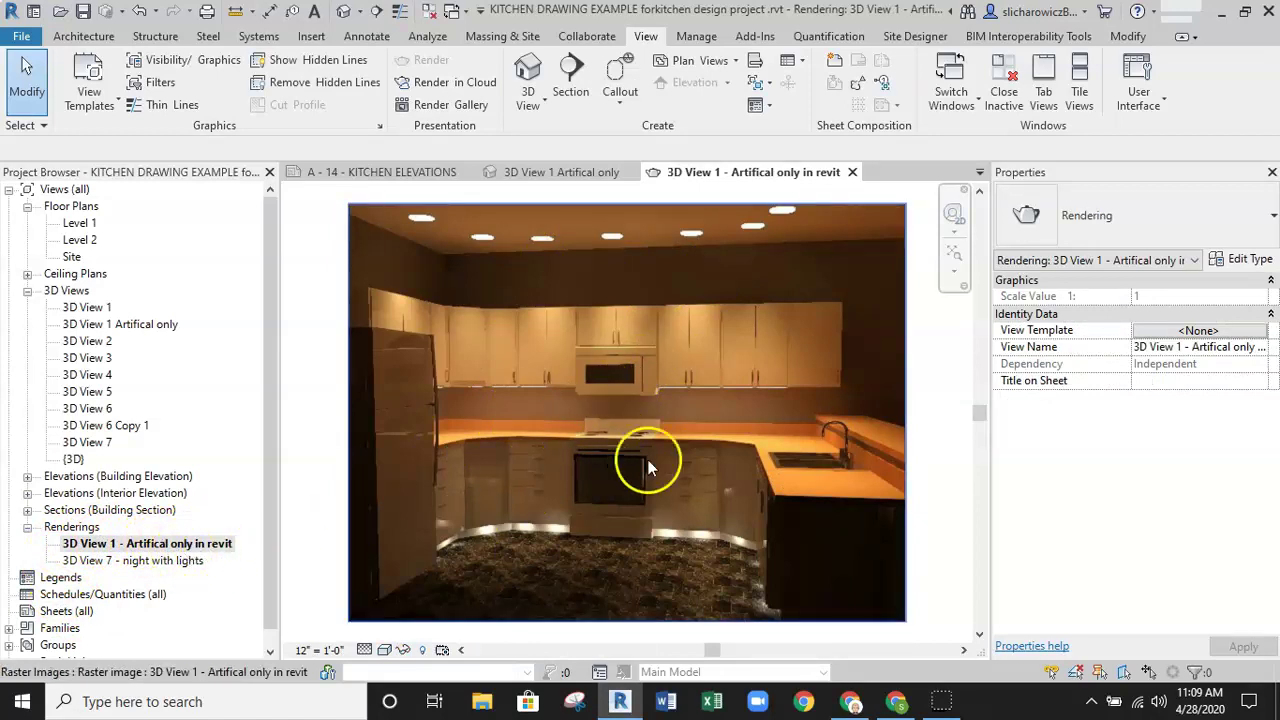
pyautogui.doubleClick(140, 560)
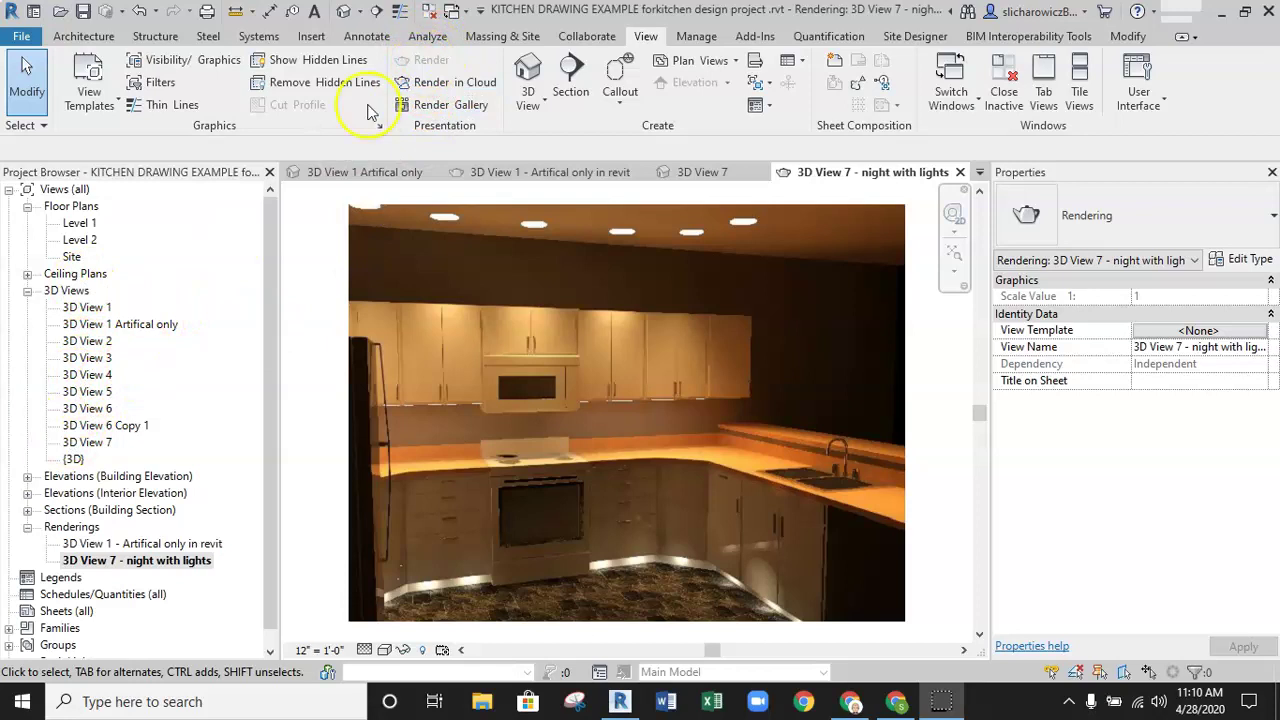
pyautogui.doubleClick(96, 342)
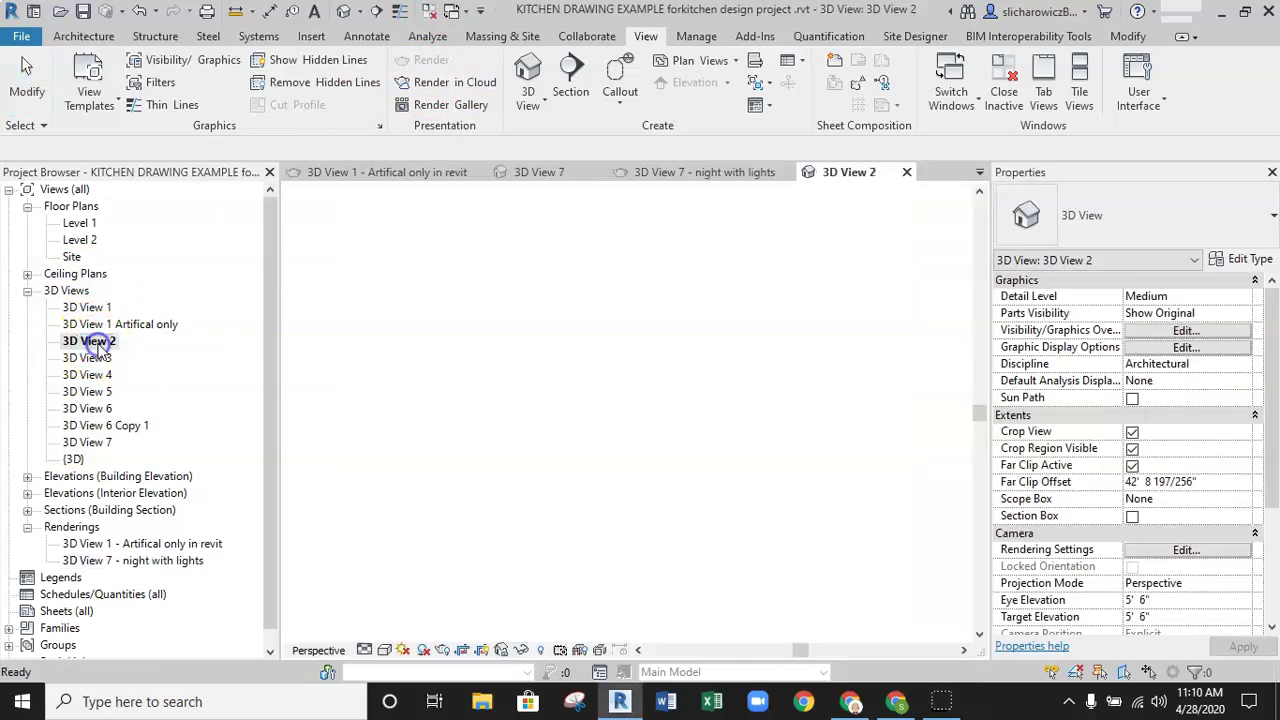
pyautogui.doubleClick(95, 442)
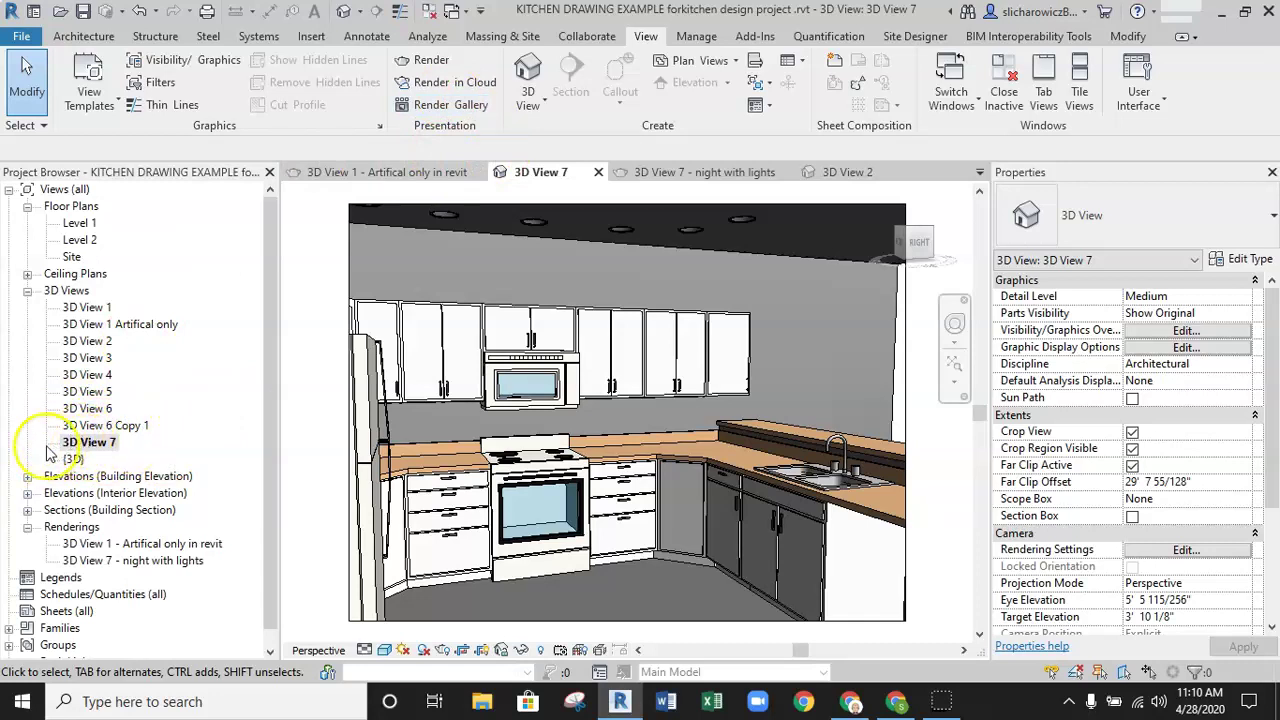
pyautogui.click(432, 85)
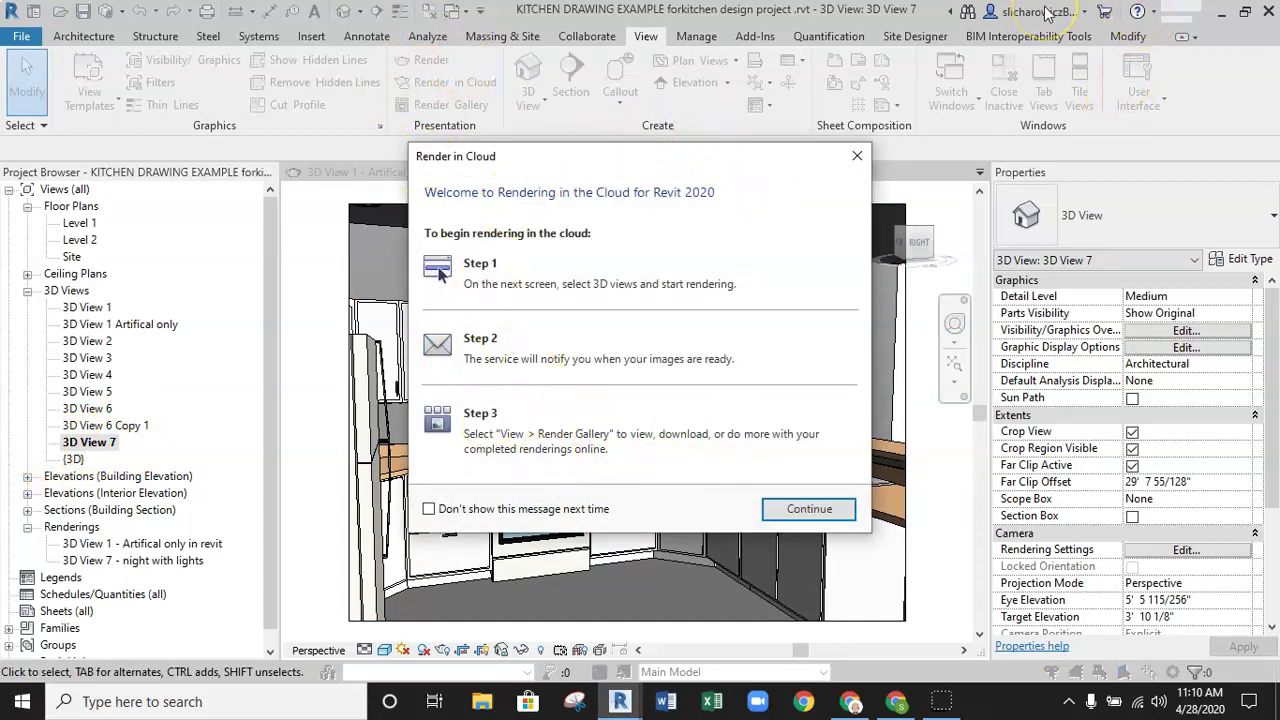
pyautogui.click(857, 156)
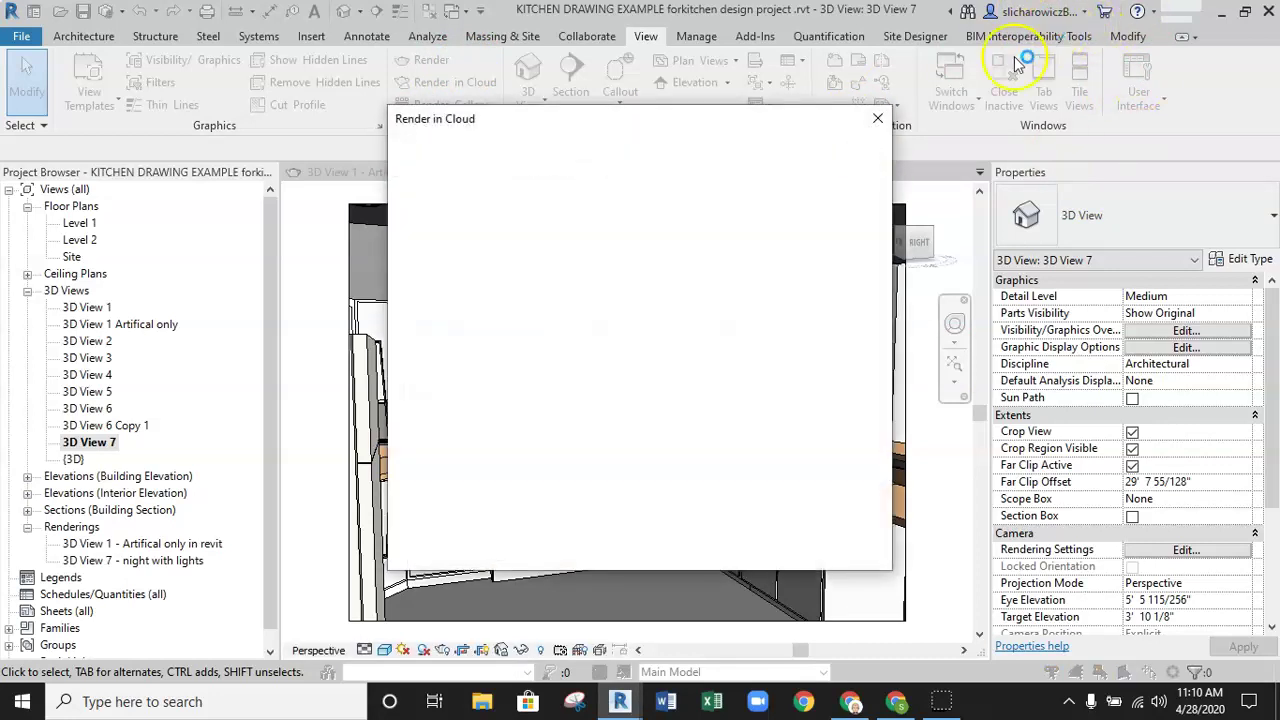
pyautogui.click(876, 118)
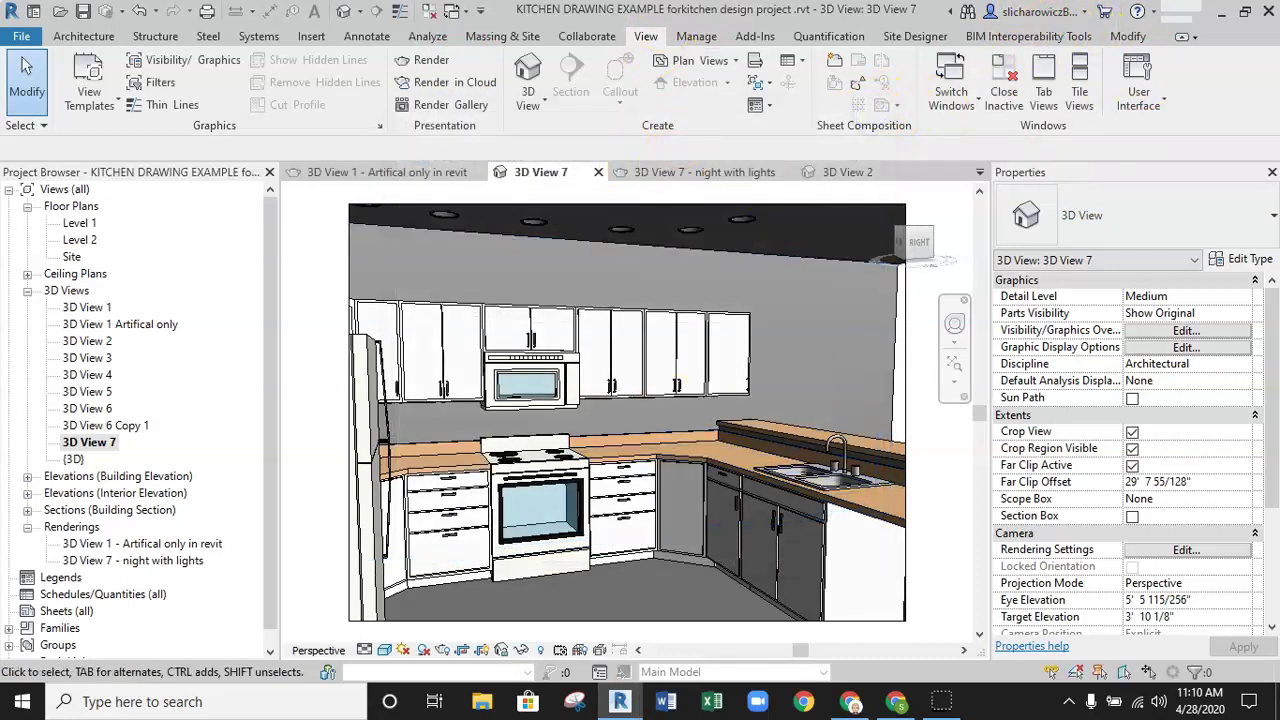
# - Sign out of the Autodesk account and sign back in with the account e-mail by starting Render in Cloud
pyautogui.click(1079, 16)
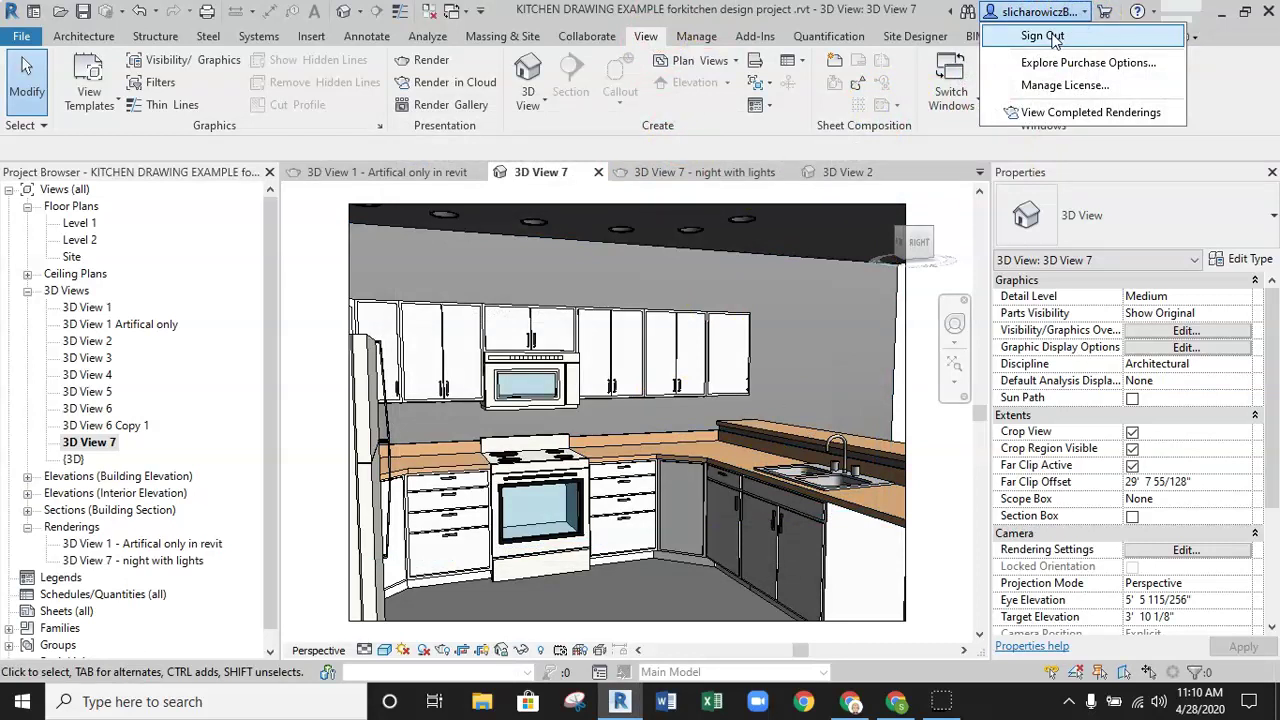
pyautogui.click(1042, 35)
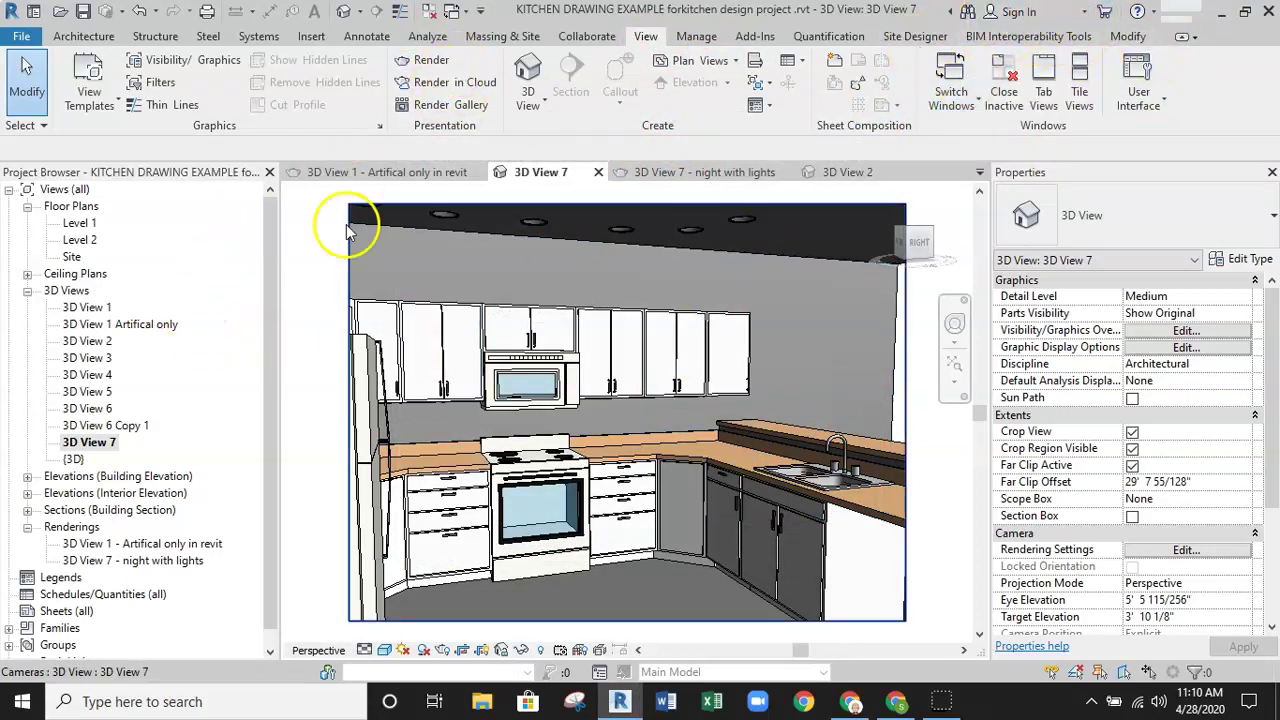
pyautogui.click(454, 84)
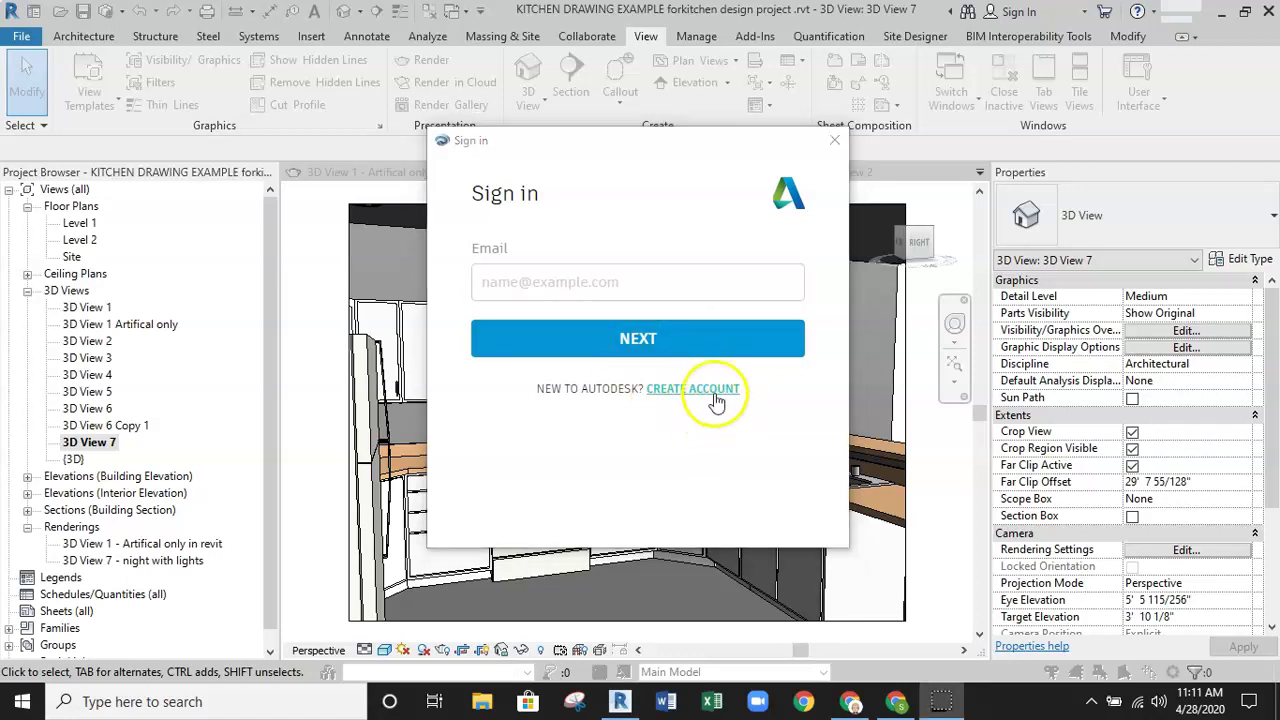
pyautogui.click(564, 284)
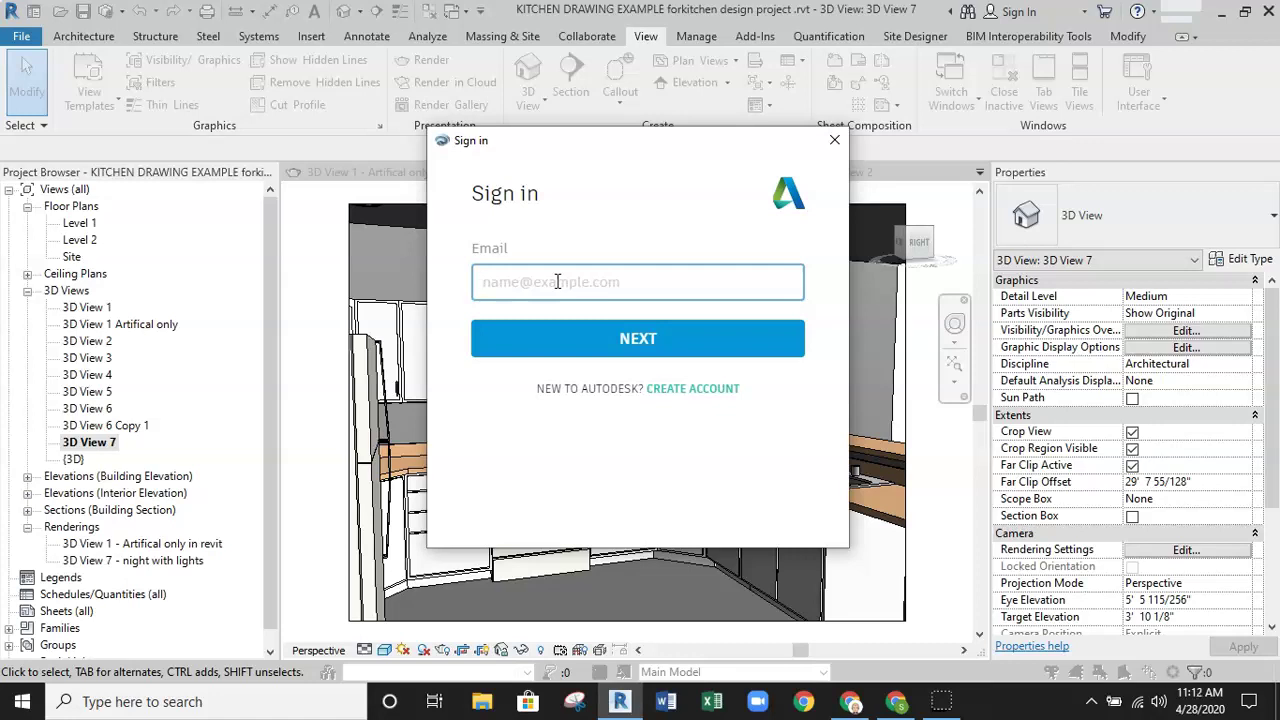
pyautogui.hotkey('ctrl', 'v')
pyautogui.click(602, 340)
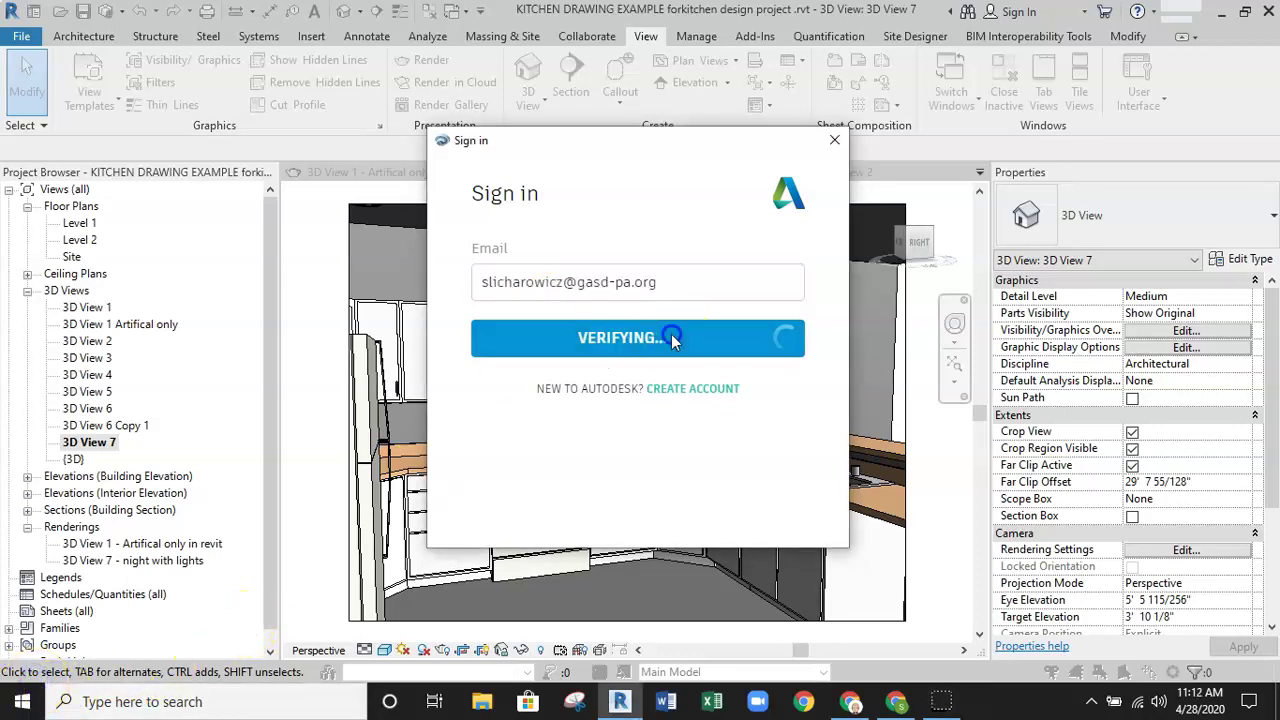
pyautogui.click(628, 342)
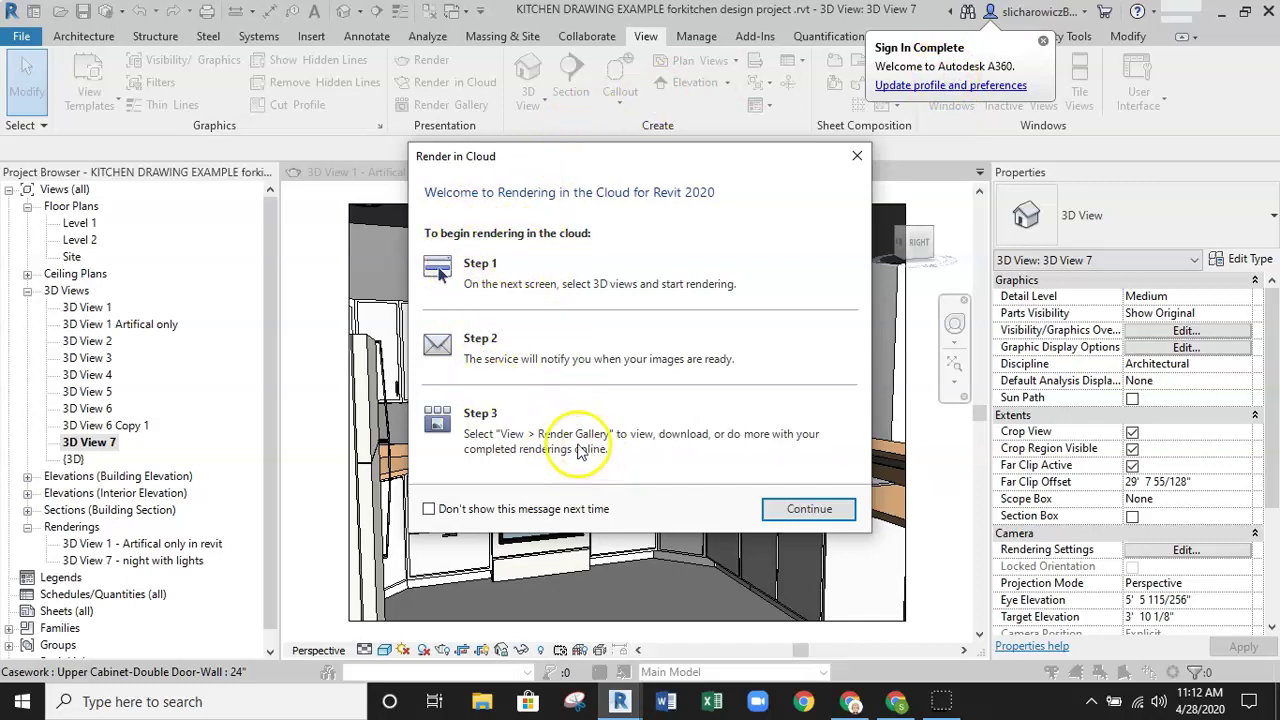
# - Render 3D View 7 in the cloud as a still image with Standard quality, Medium (1 Mega Pixel) size and Advanced exposure
pyautogui.click(778, 508)
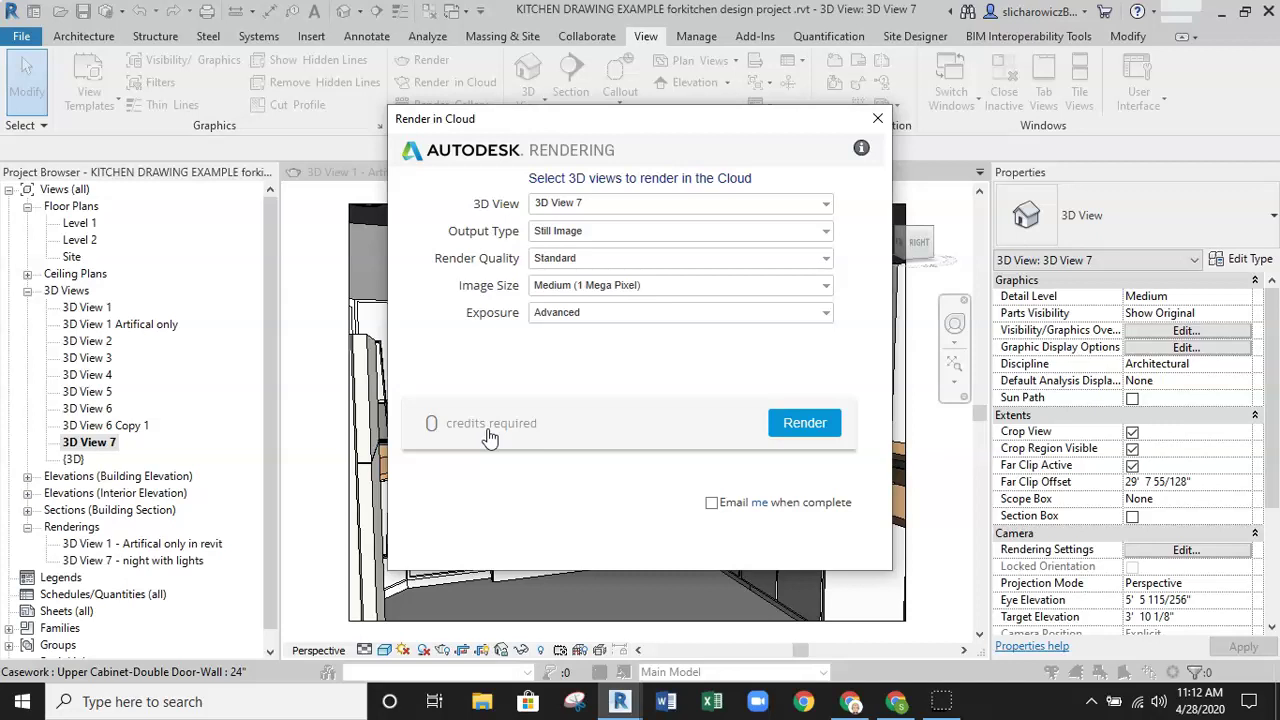
pyautogui.click(503, 383)
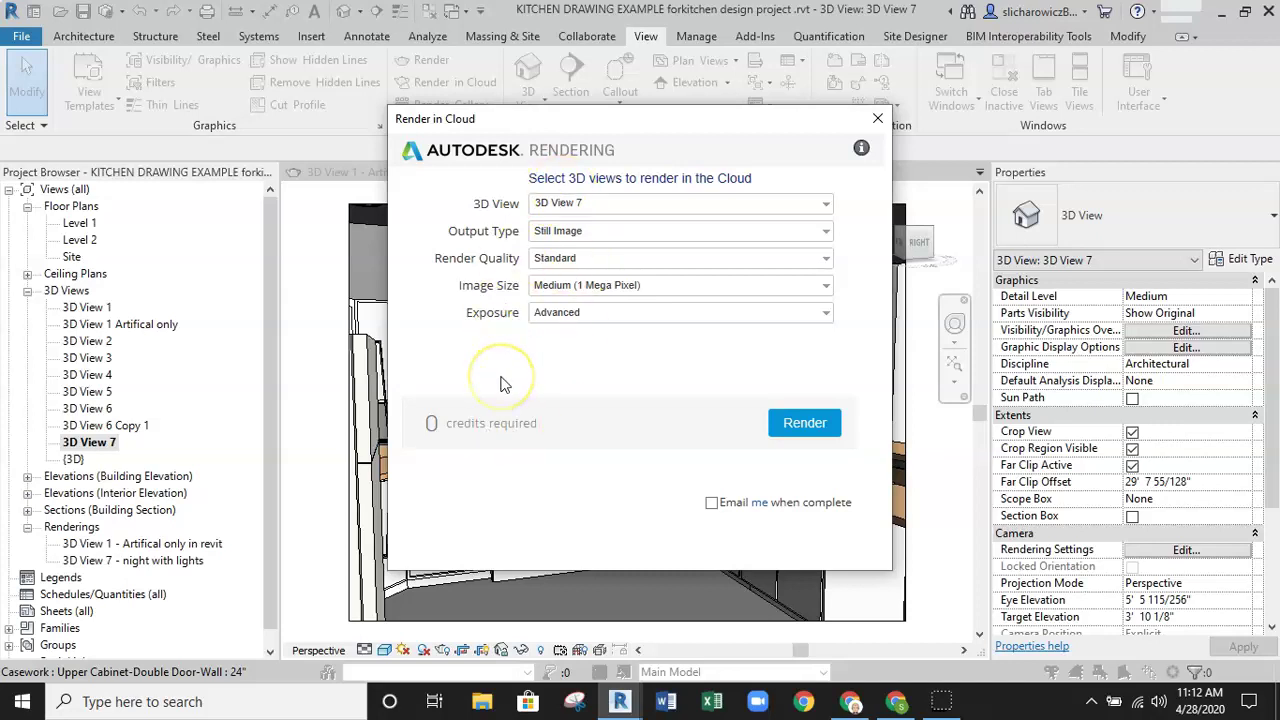
pyautogui.click(804, 423)
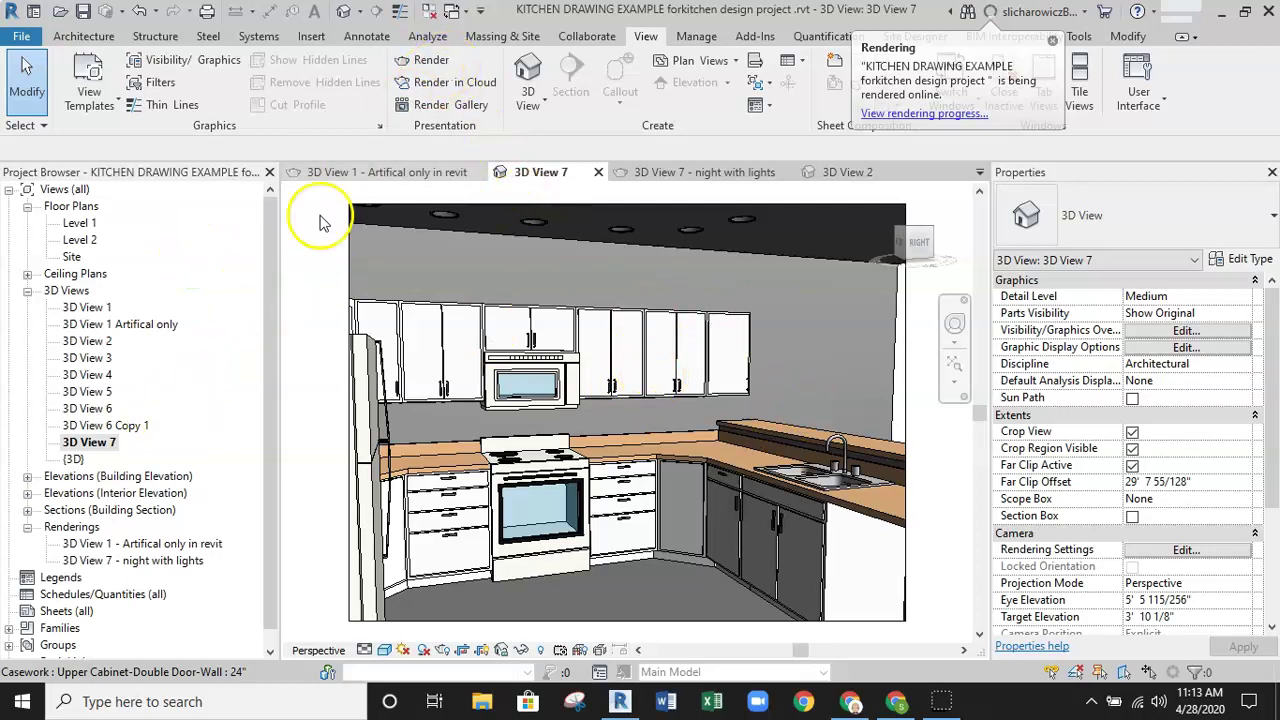
pyautogui.click(424, 88)
pyautogui.click(809, 509)
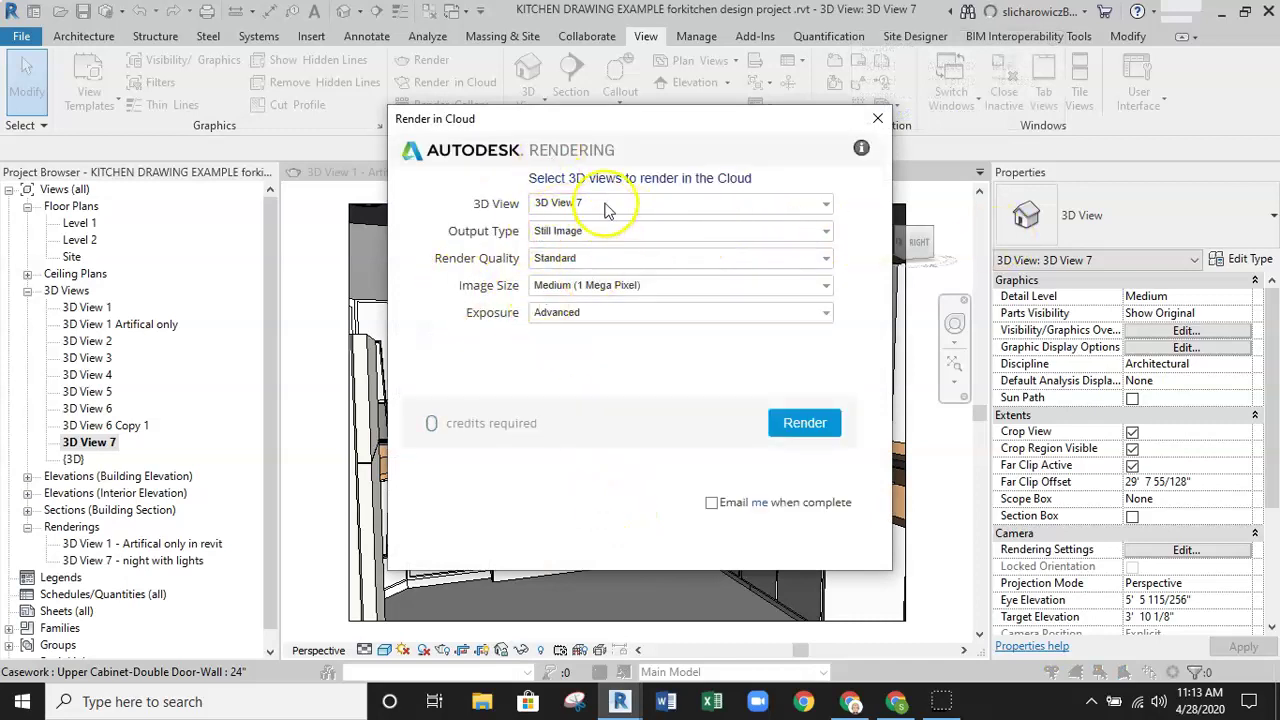
pyautogui.click(593, 203)
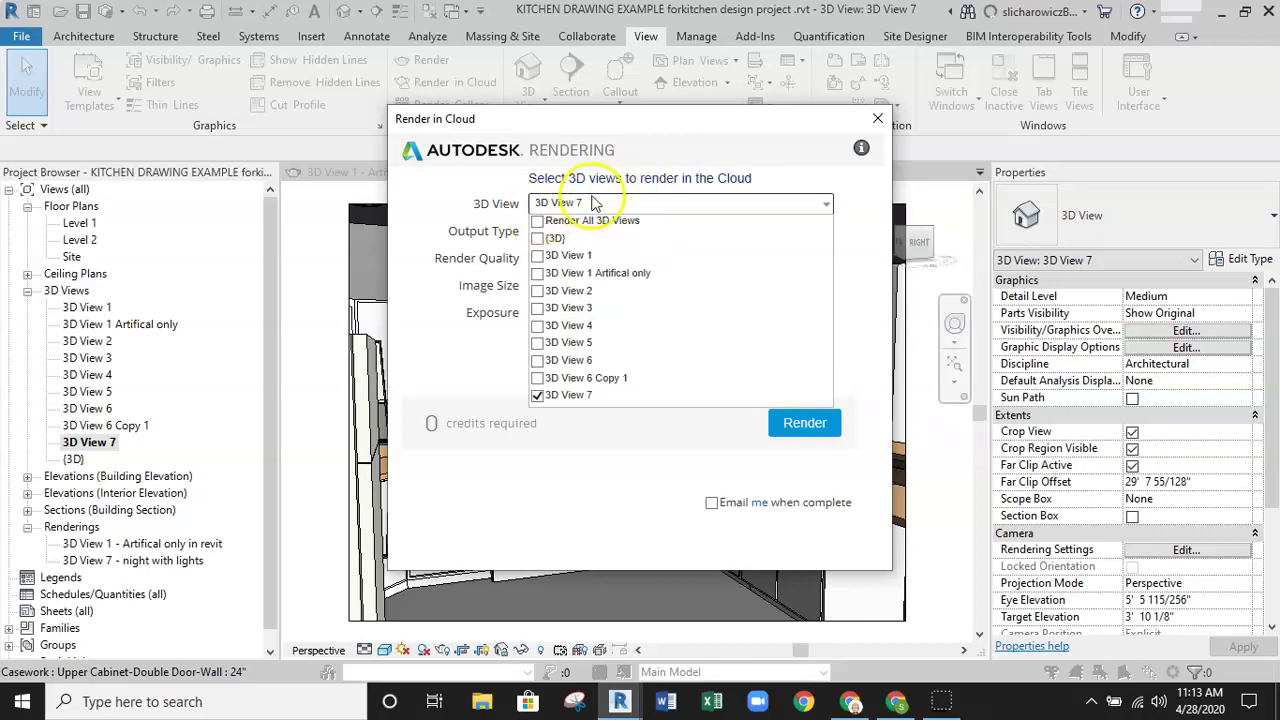
pyautogui.click(878, 118)
# - Duplicate the 3D View 7 camera view and keep the copy's default name
pyautogui.rightClick(90, 446)
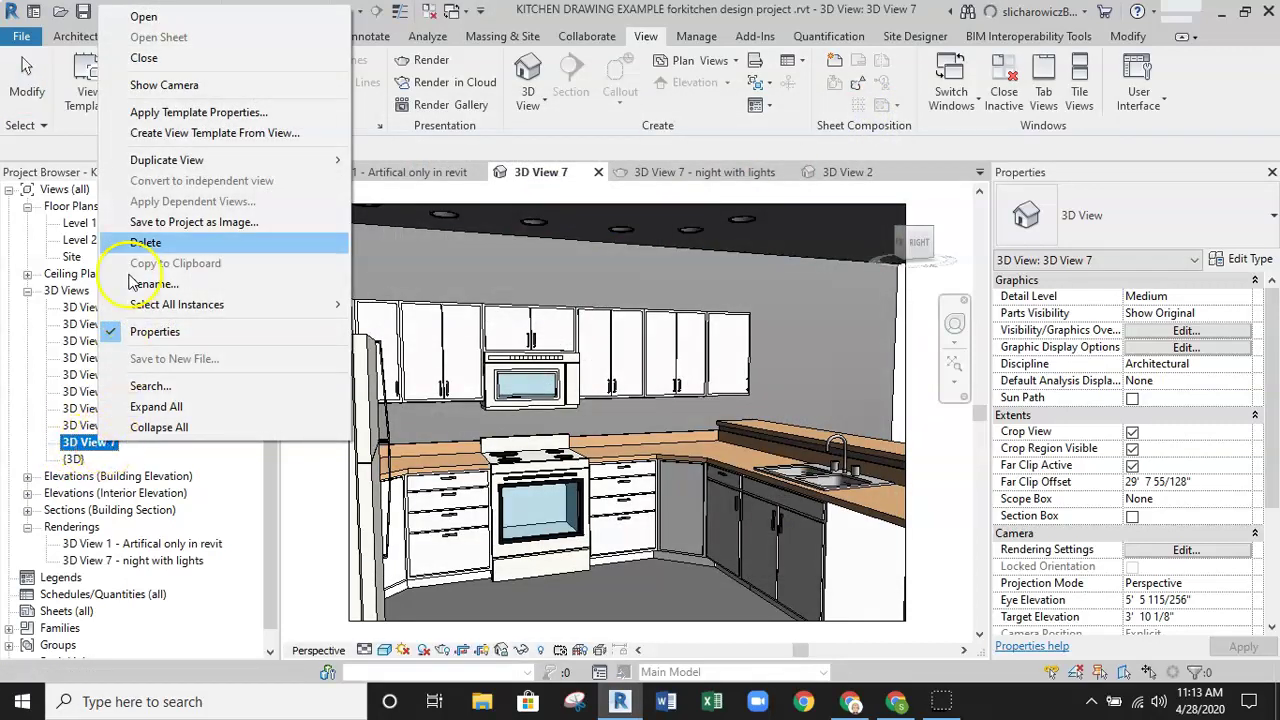
pyautogui.moveTo(170, 158)
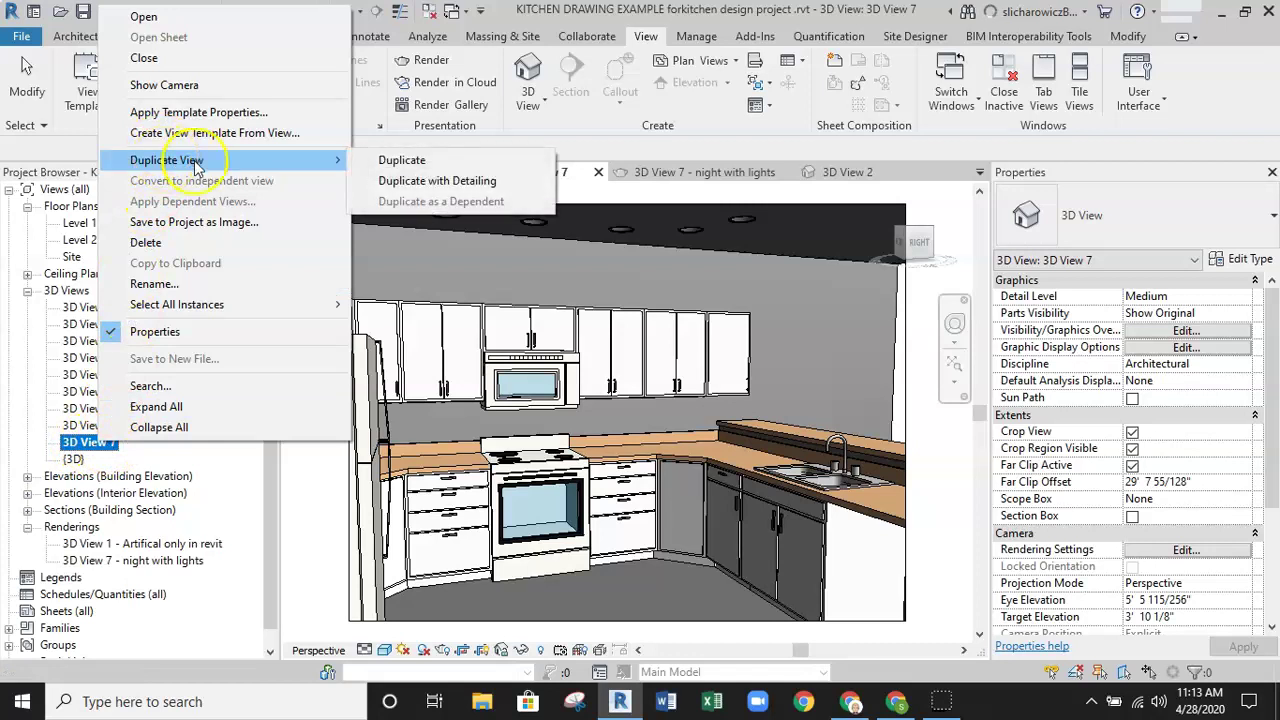
pyautogui.click(400, 162)
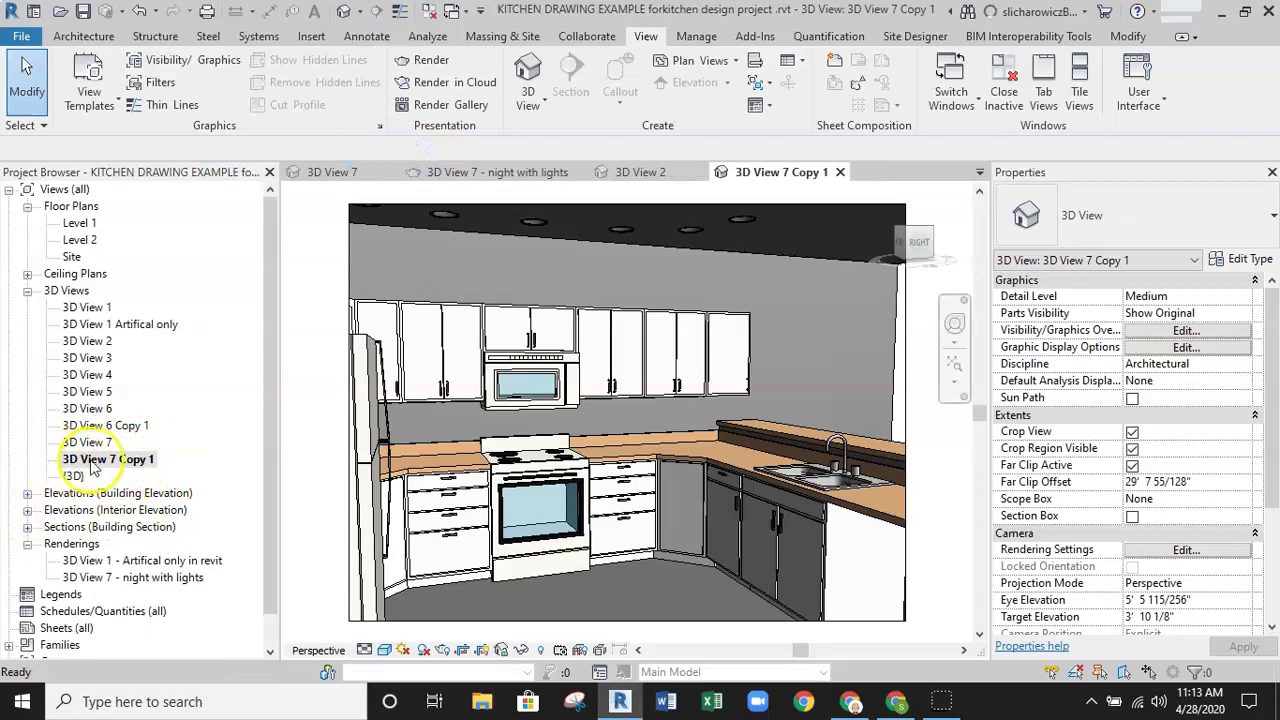
pyautogui.click(140, 461)
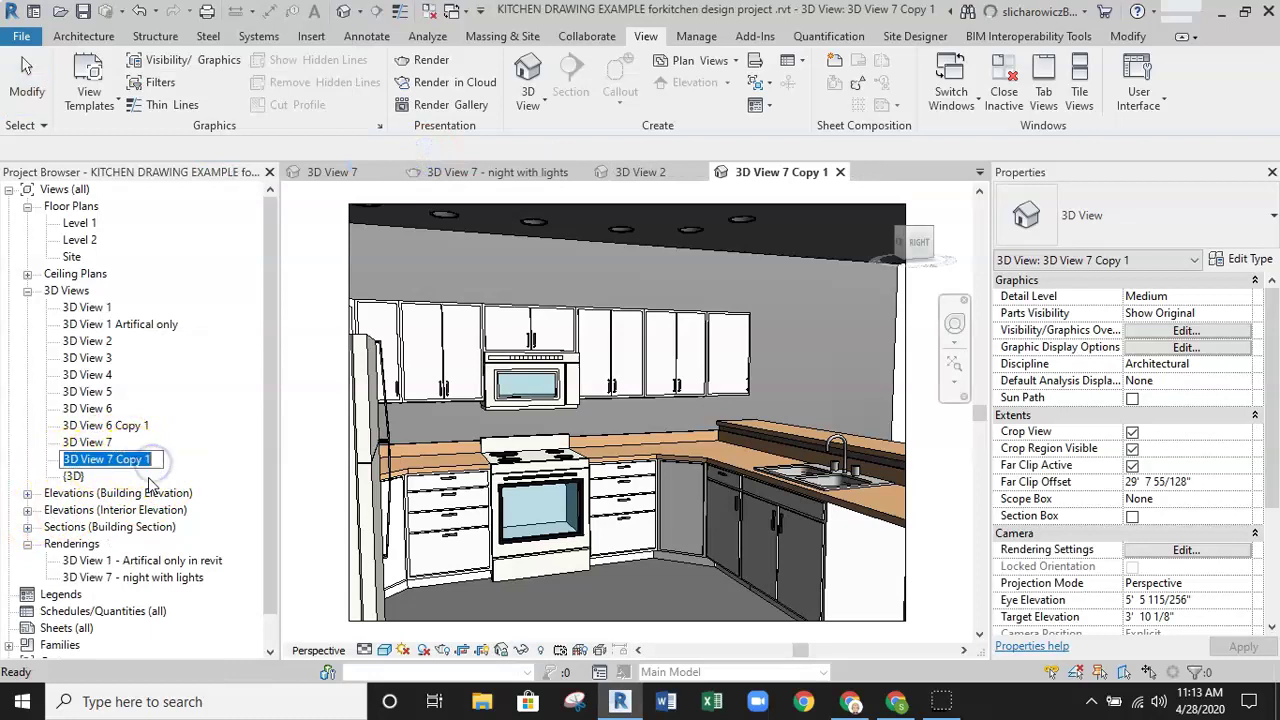
pyautogui.click(151, 459)
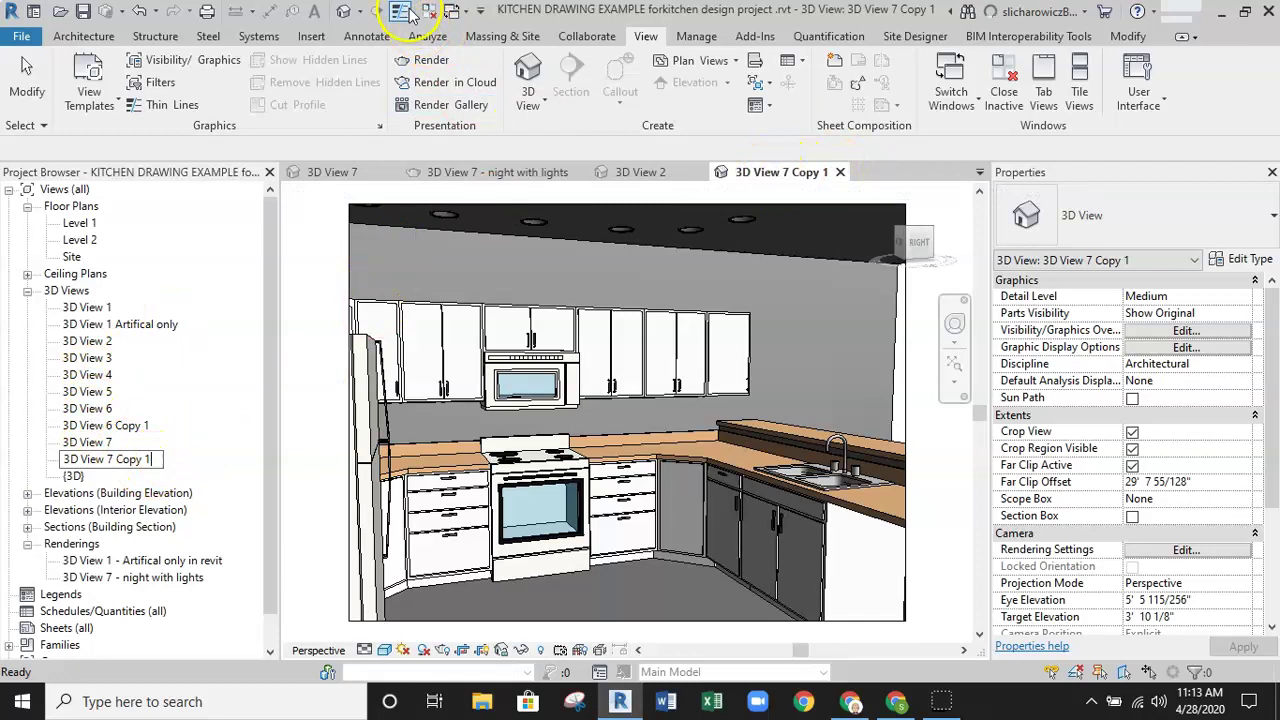
# - Set the duplicated view's rendering lighting scheme to Interior: Artificial only and close the rendering settings
pyautogui.click(438, 62)
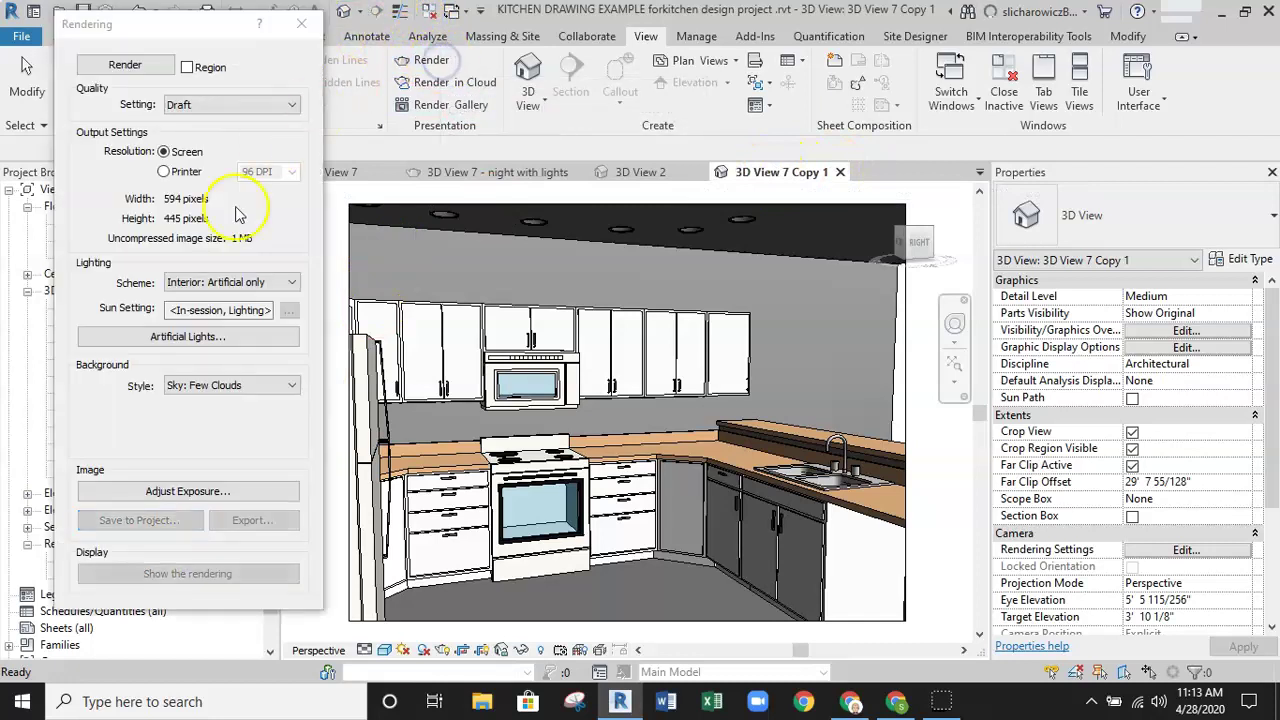
pyautogui.click(283, 284)
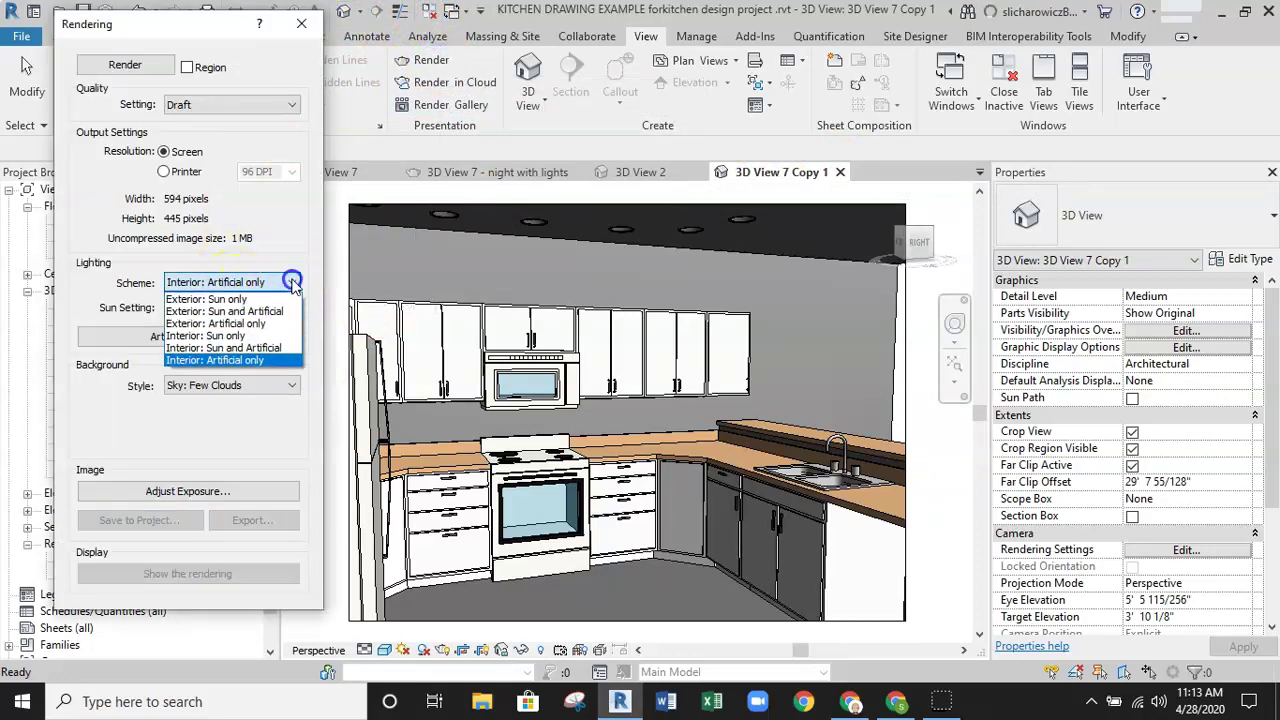
pyautogui.click(222, 360)
pyautogui.click(312, 25)
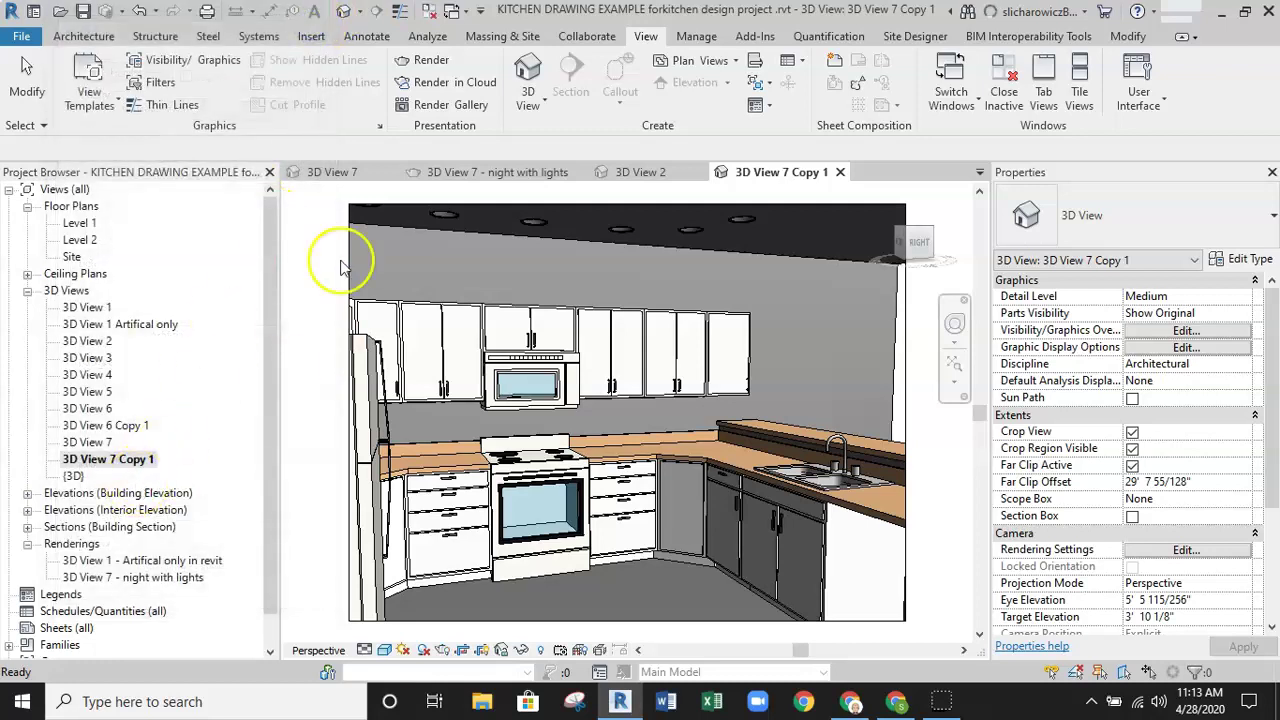
# - Render 3D View 7 Copy 1 in the cloud as a Panorama with Standard quality, Advanced exposure and 1024 px width, continuing in the background
pyautogui.click(425, 86)
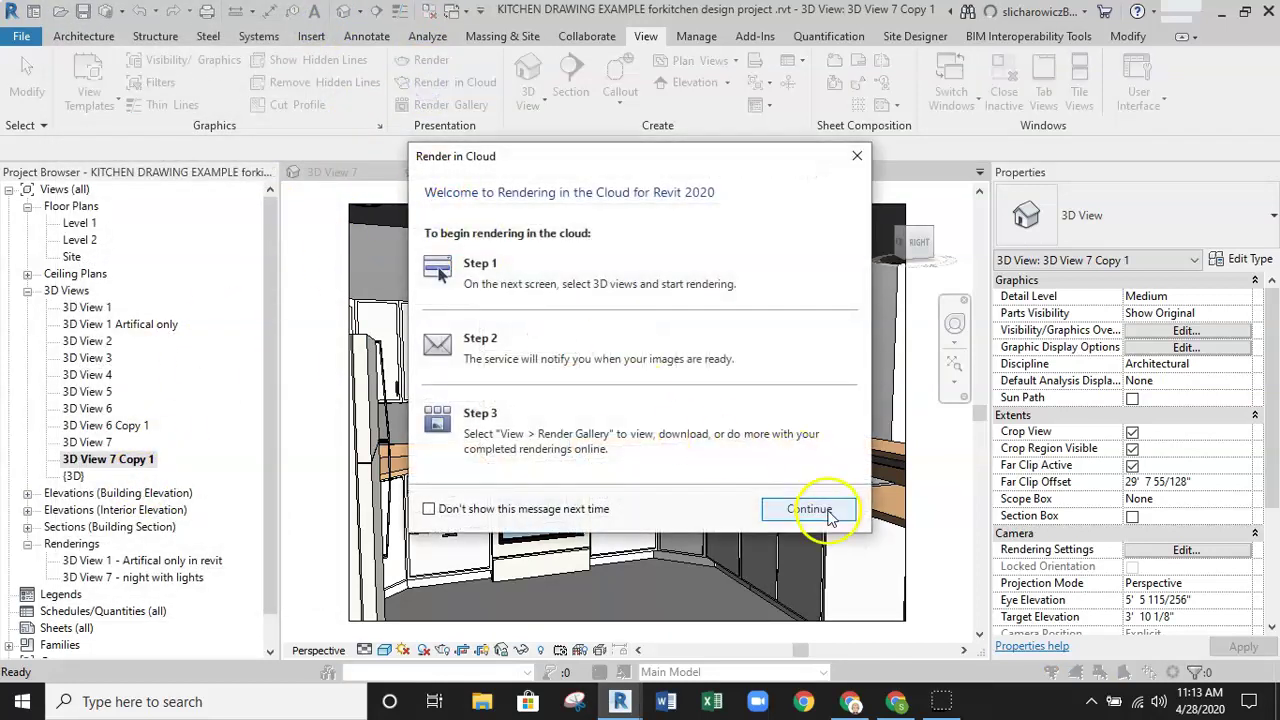
pyautogui.click(809, 509)
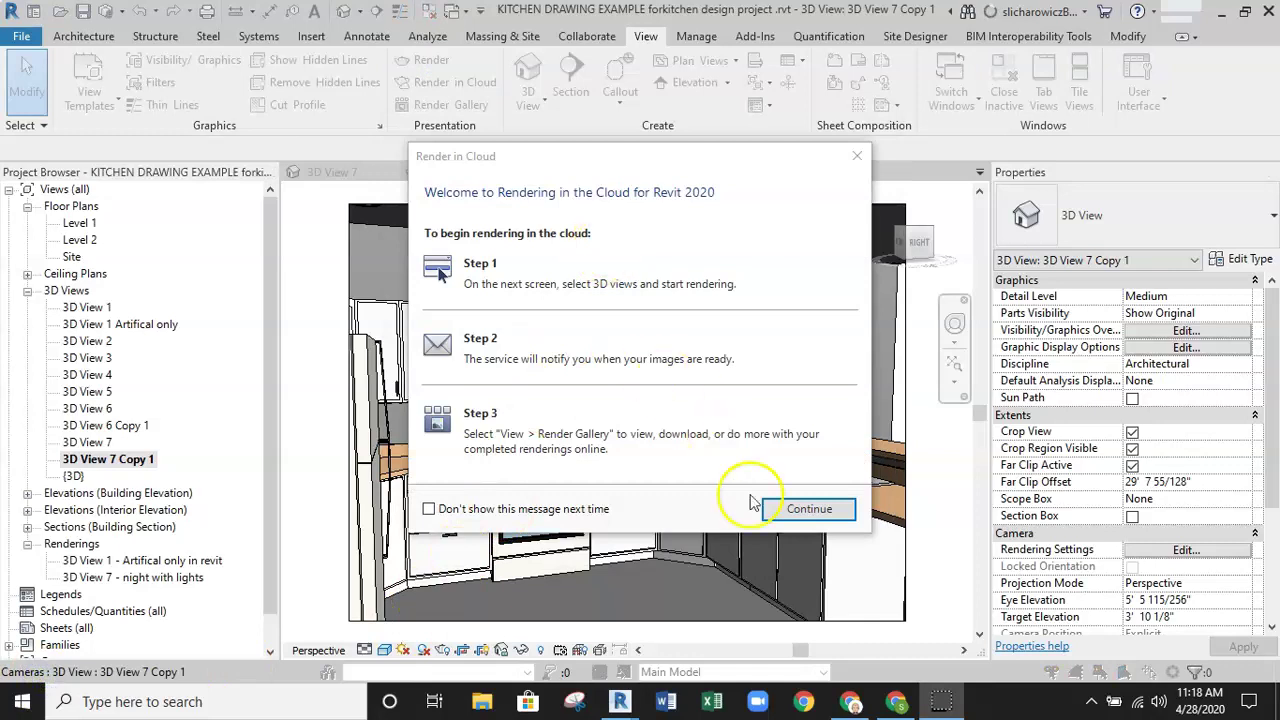
pyautogui.click(791, 511)
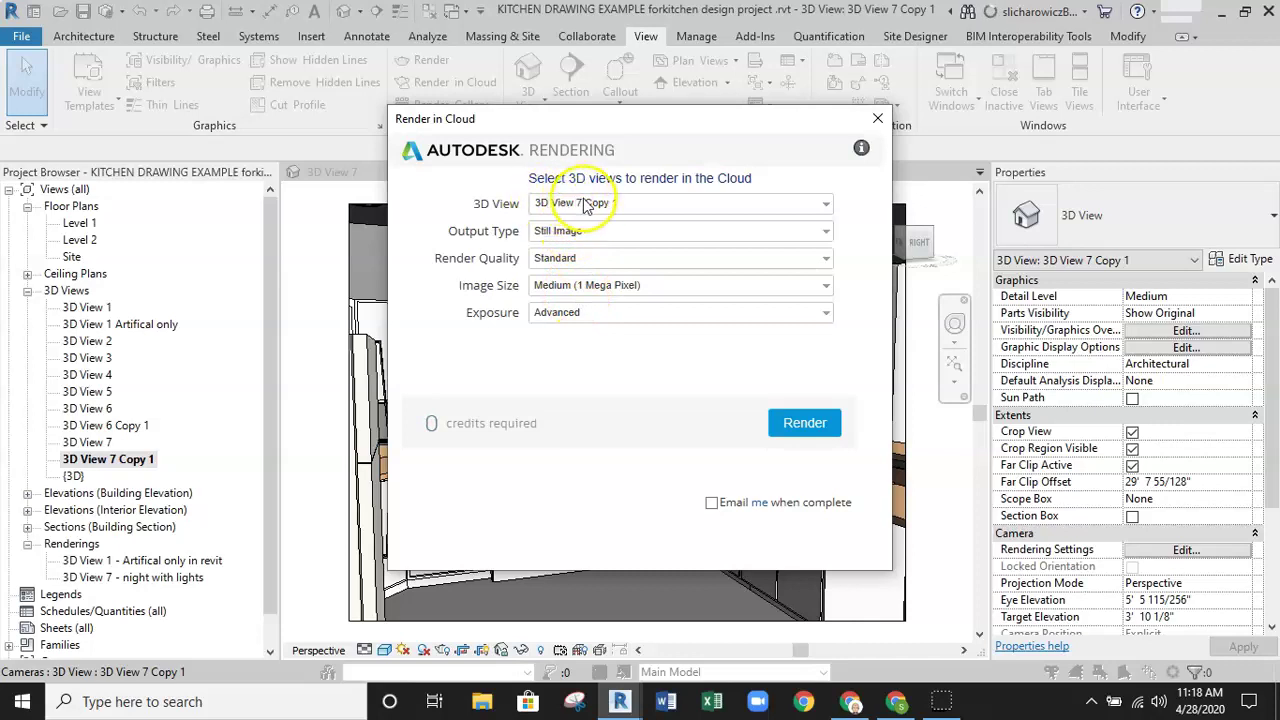
pyautogui.click(548, 235)
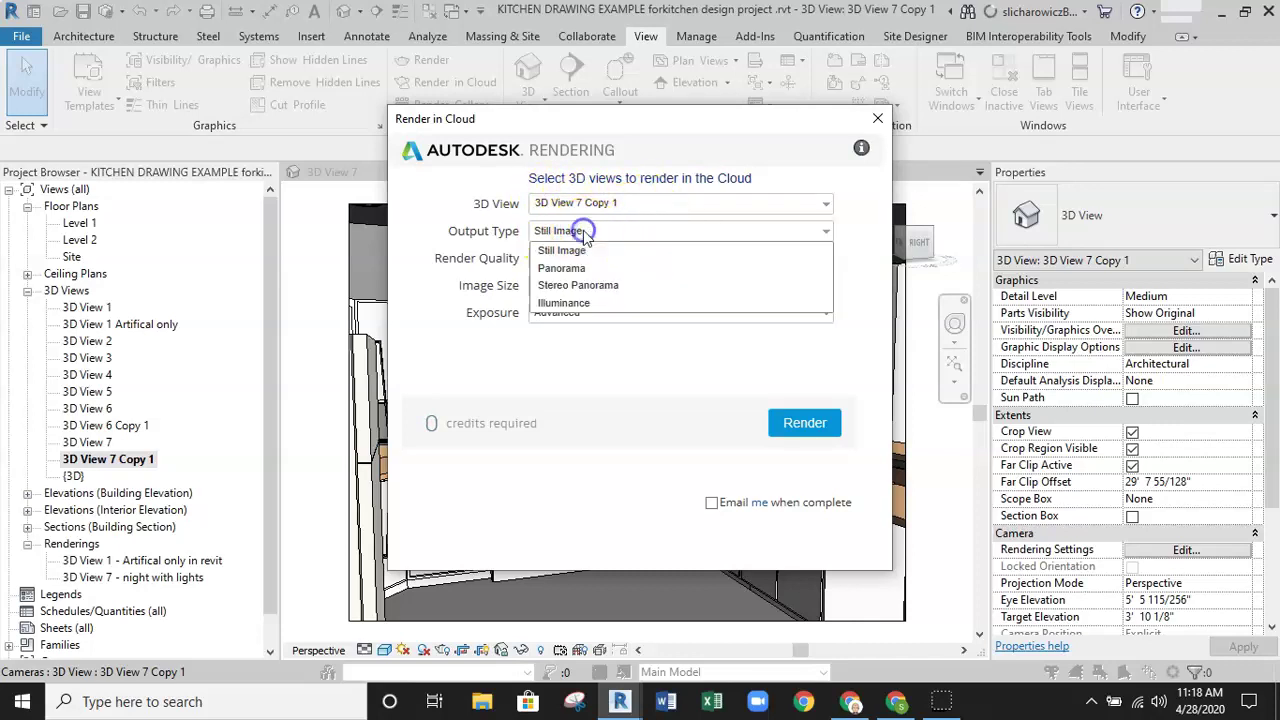
pyautogui.click(586, 264)
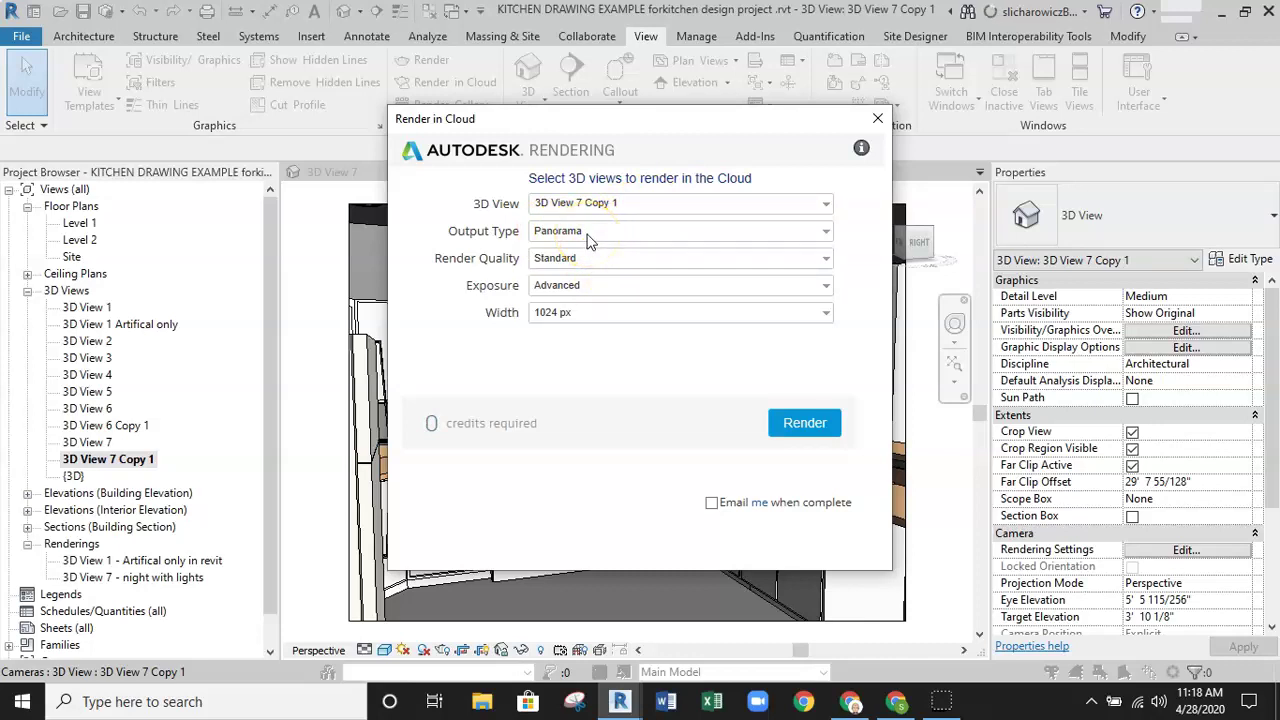
pyautogui.click(795, 425)
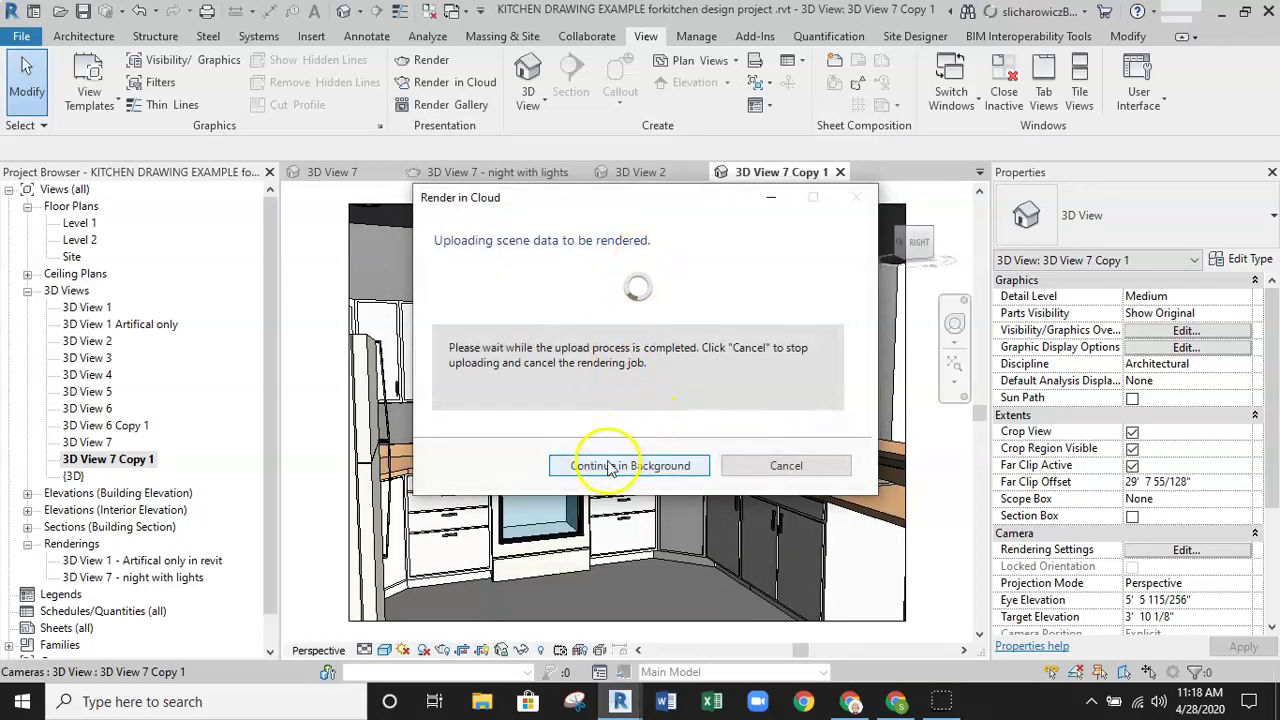
pyautogui.click(612, 466)
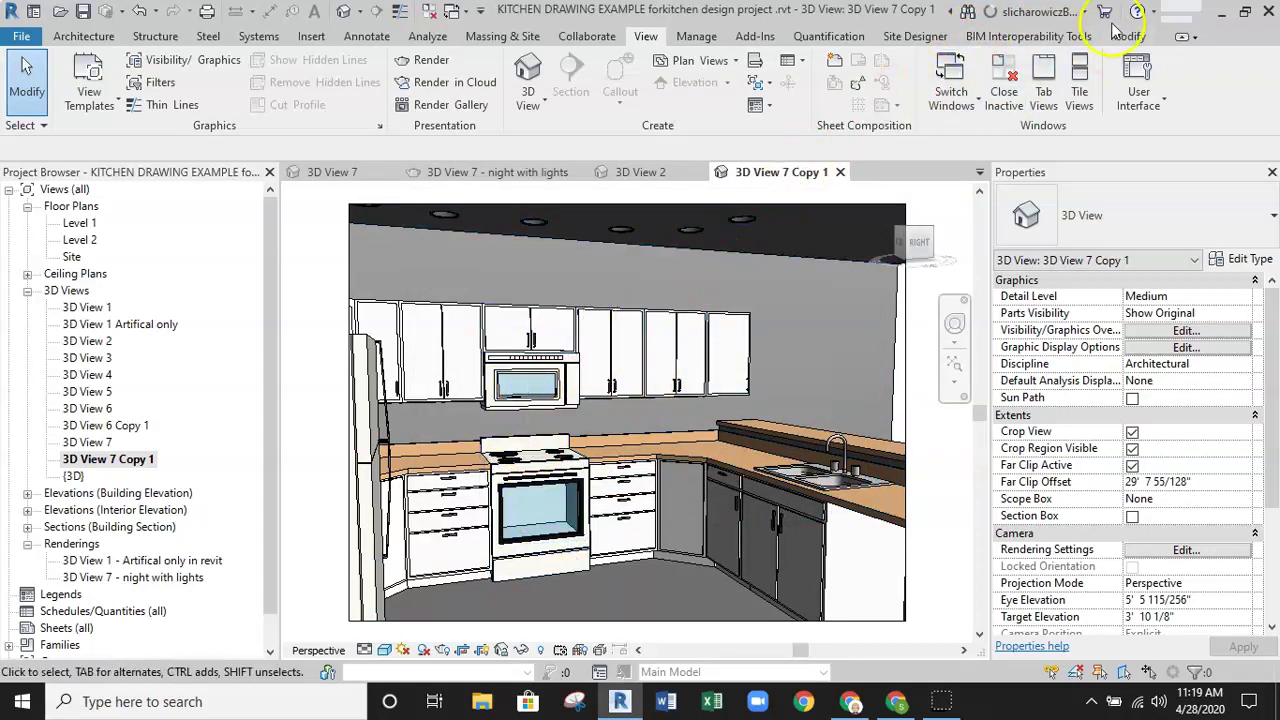
# - Examine the finished renderings and render-as options in the online Render Gallery, and check the cloud rendering status in Revit
pyautogui.click(437, 110)
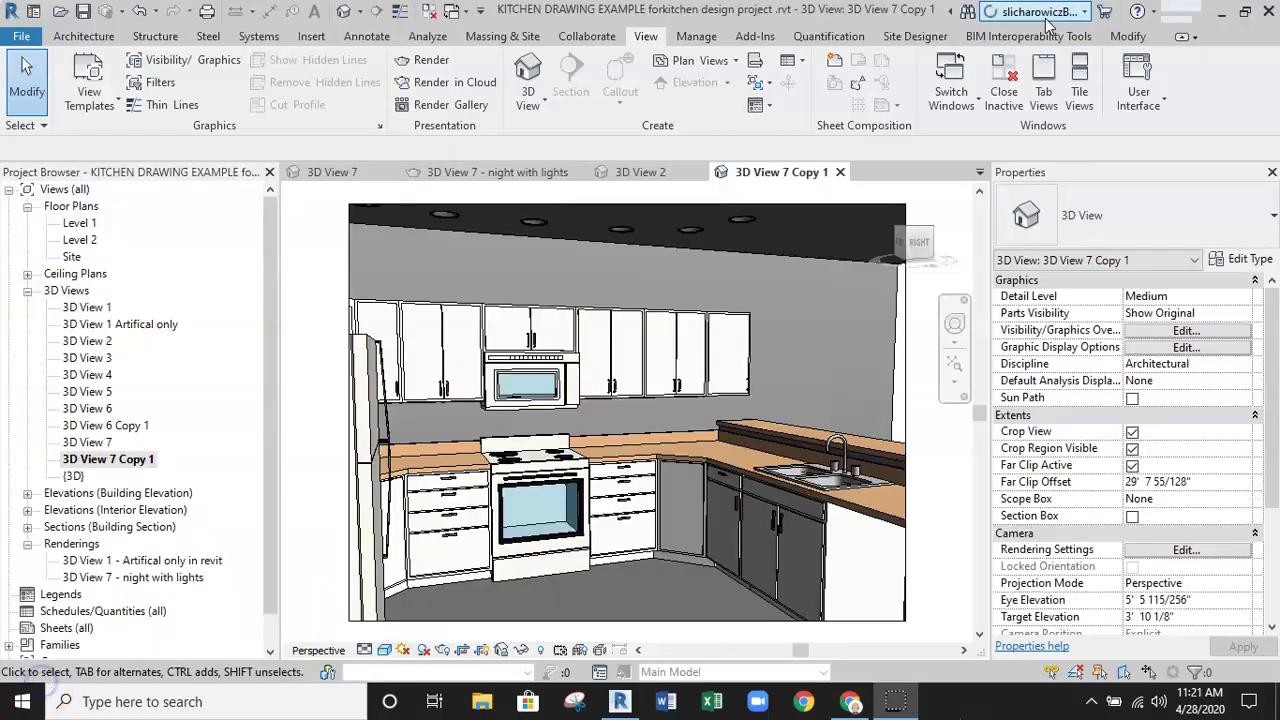
pyautogui.click(985, 19)
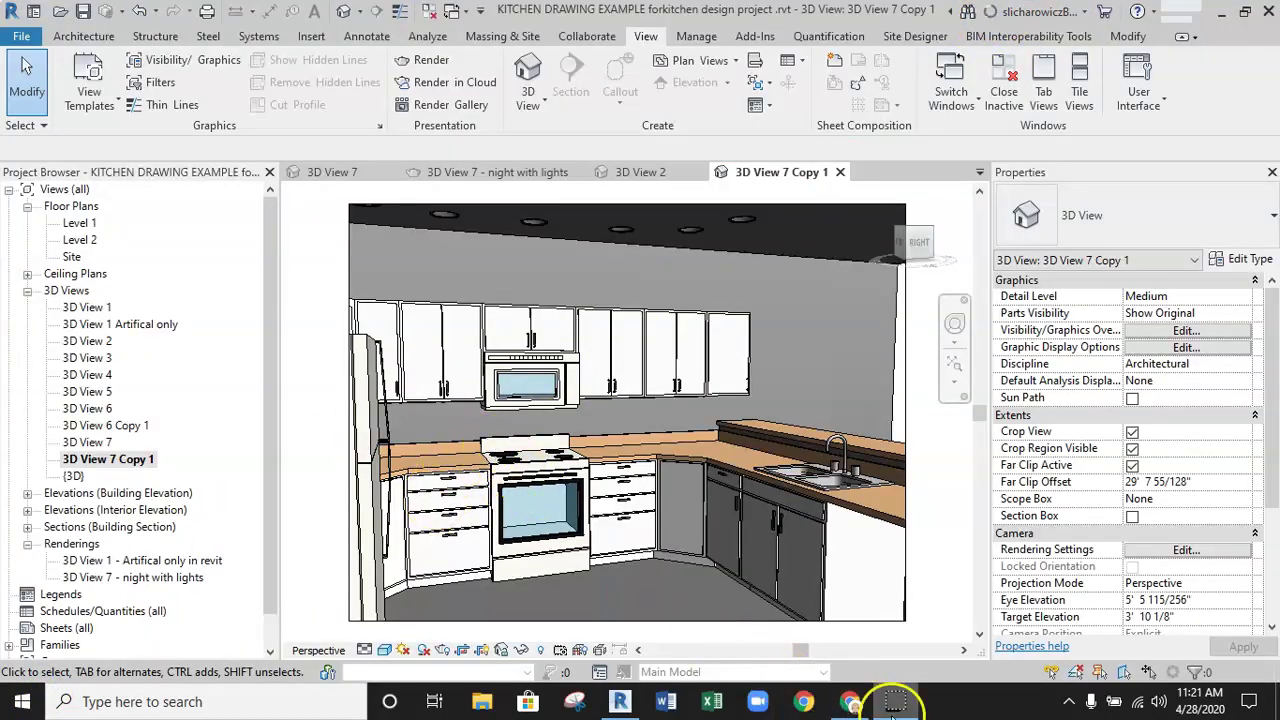
pyautogui.click(851, 701)
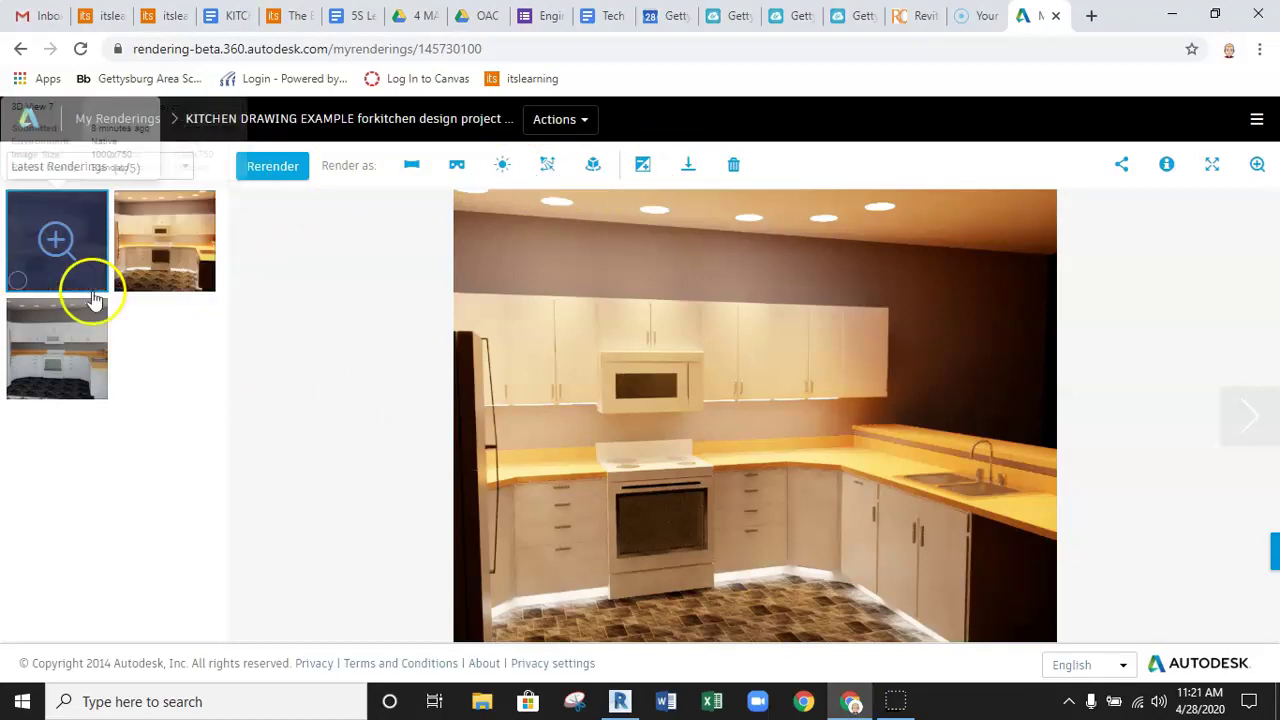
pyautogui.moveTo(85, 265)
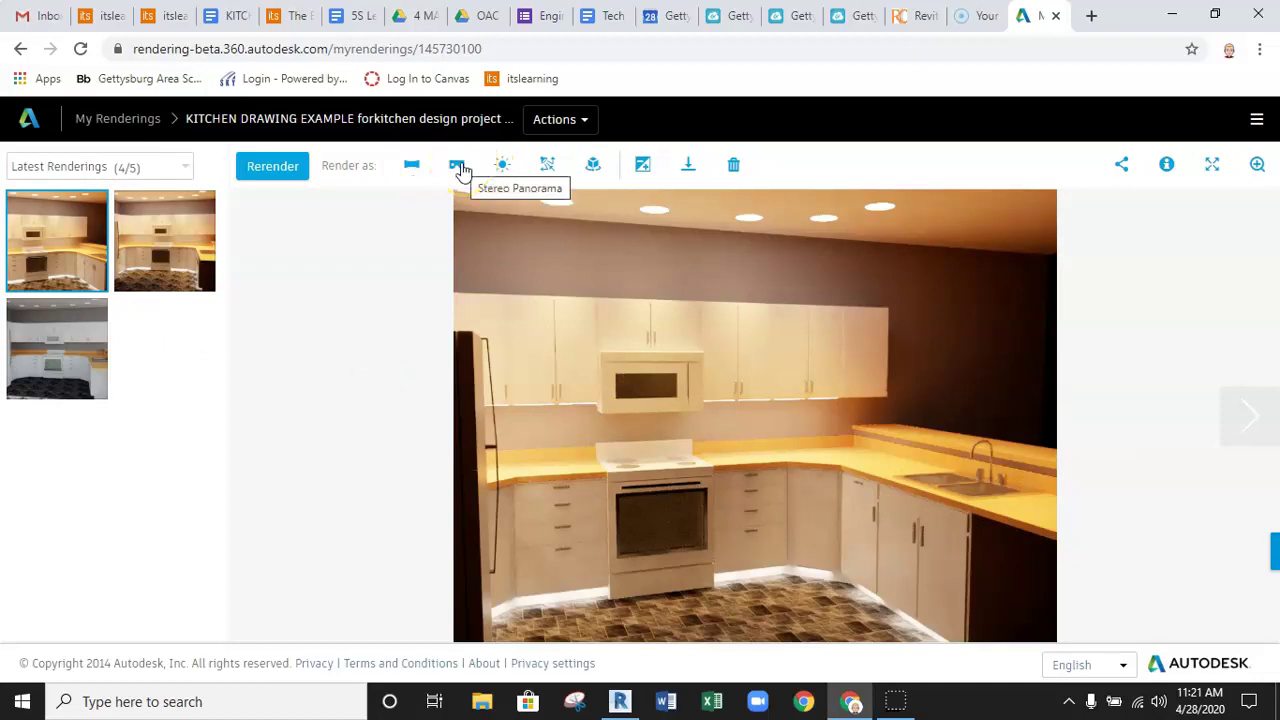
pyautogui.click(503, 167)
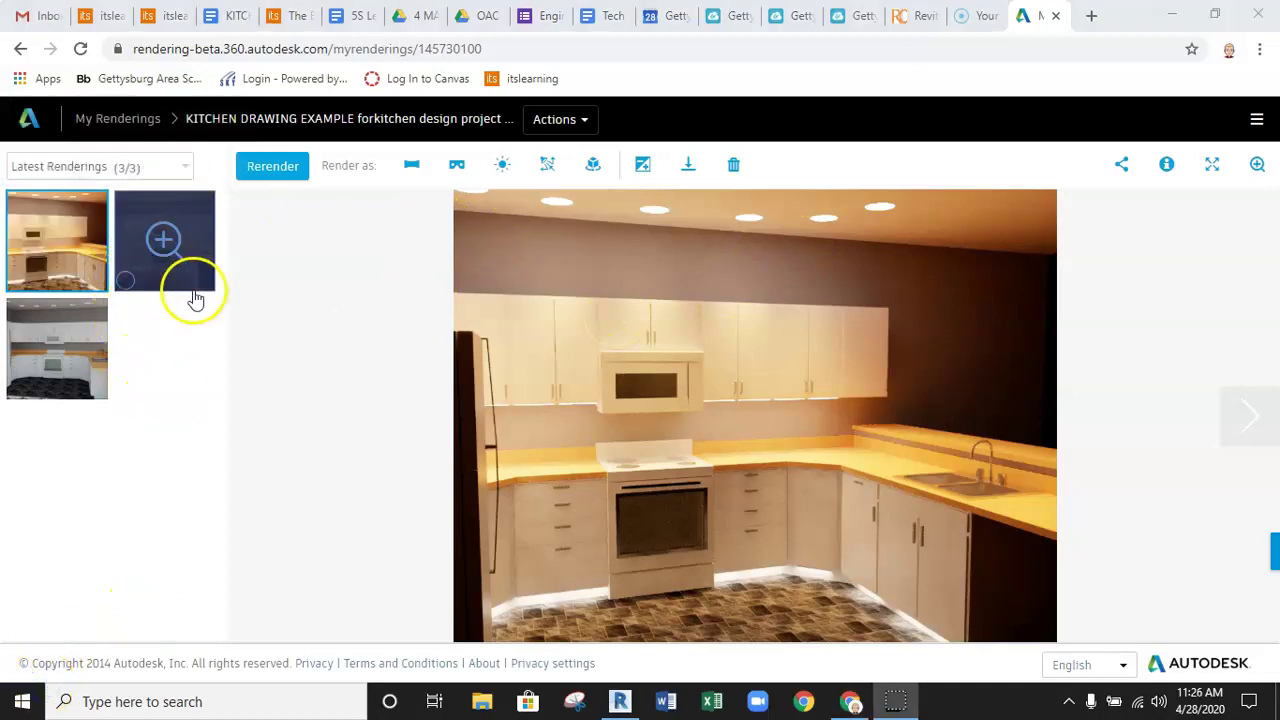
pyautogui.click(620, 701)
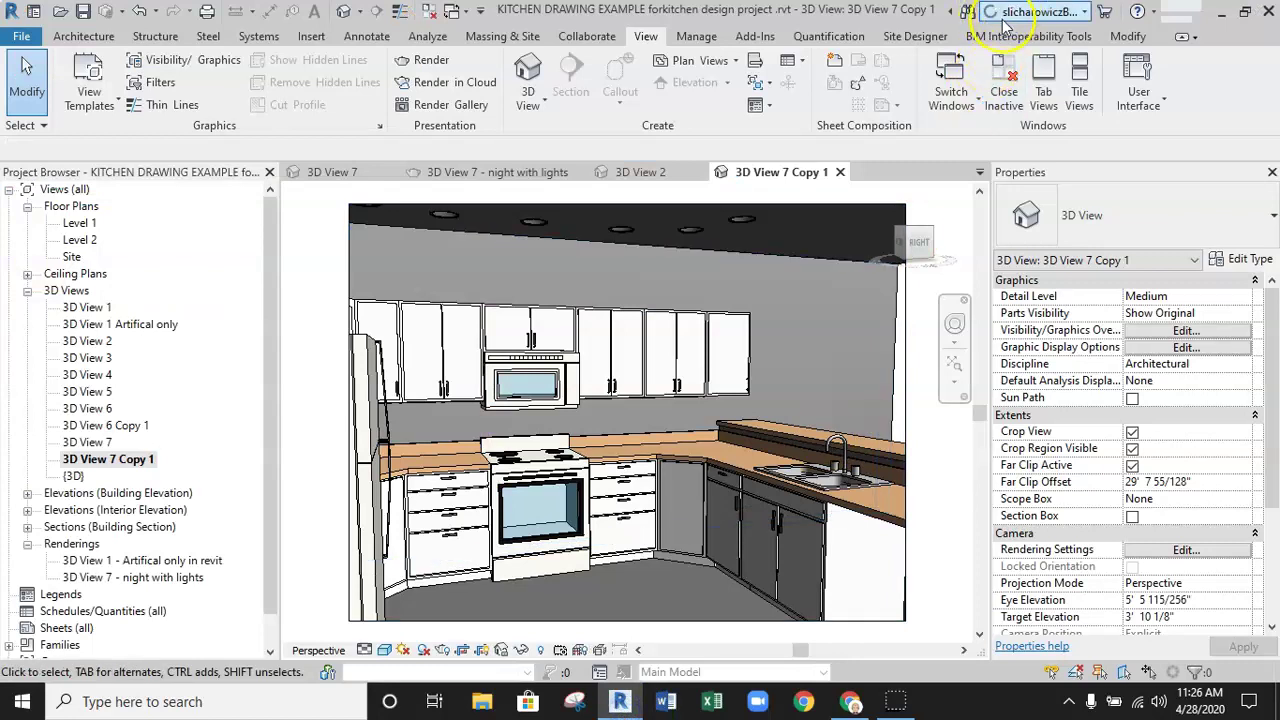
pyautogui.click(852, 703)
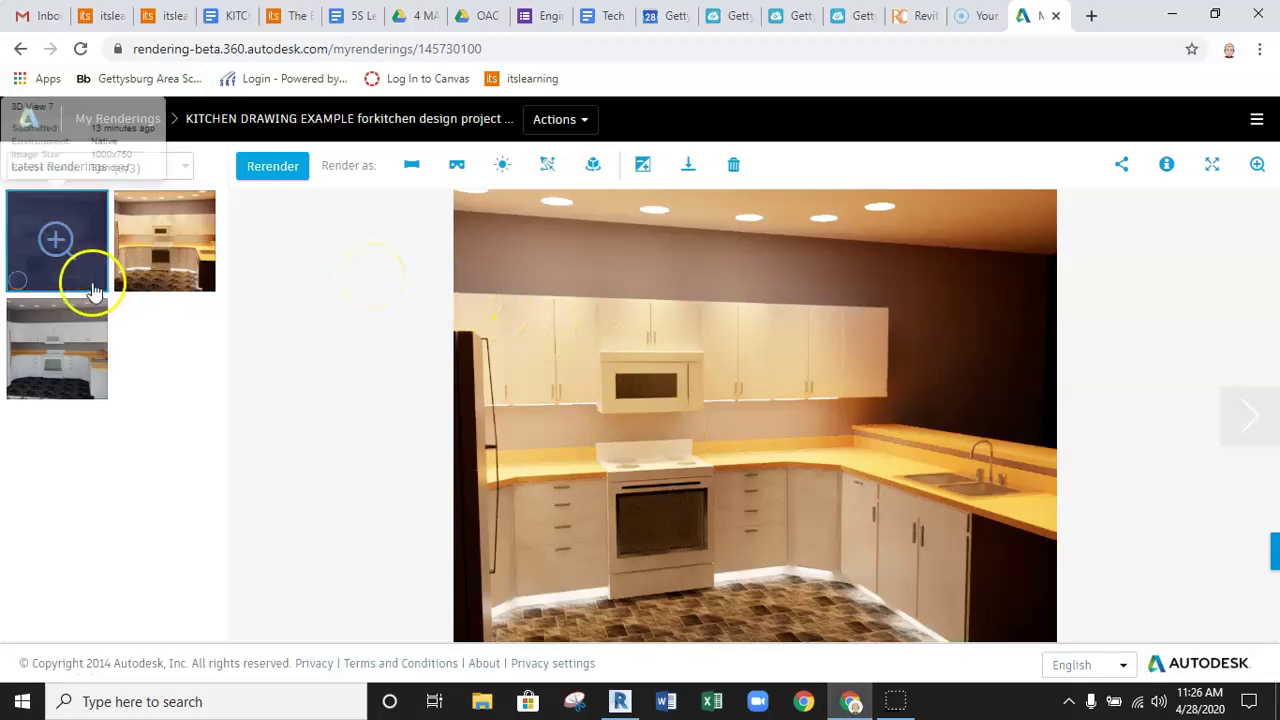
# - Select only the 3D View 7 rendering in the online gallery and download it
pyautogui.moveTo(54, 253)
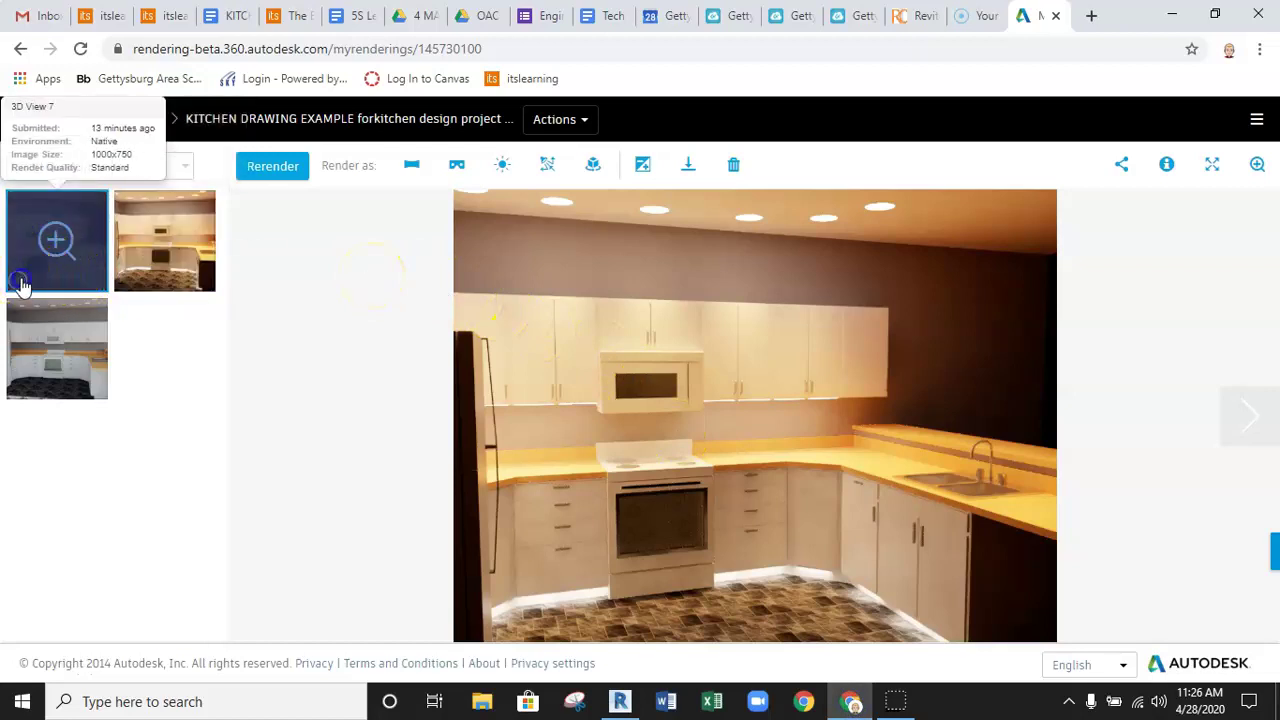
pyautogui.click(20, 283)
pyautogui.moveTo(160, 290)
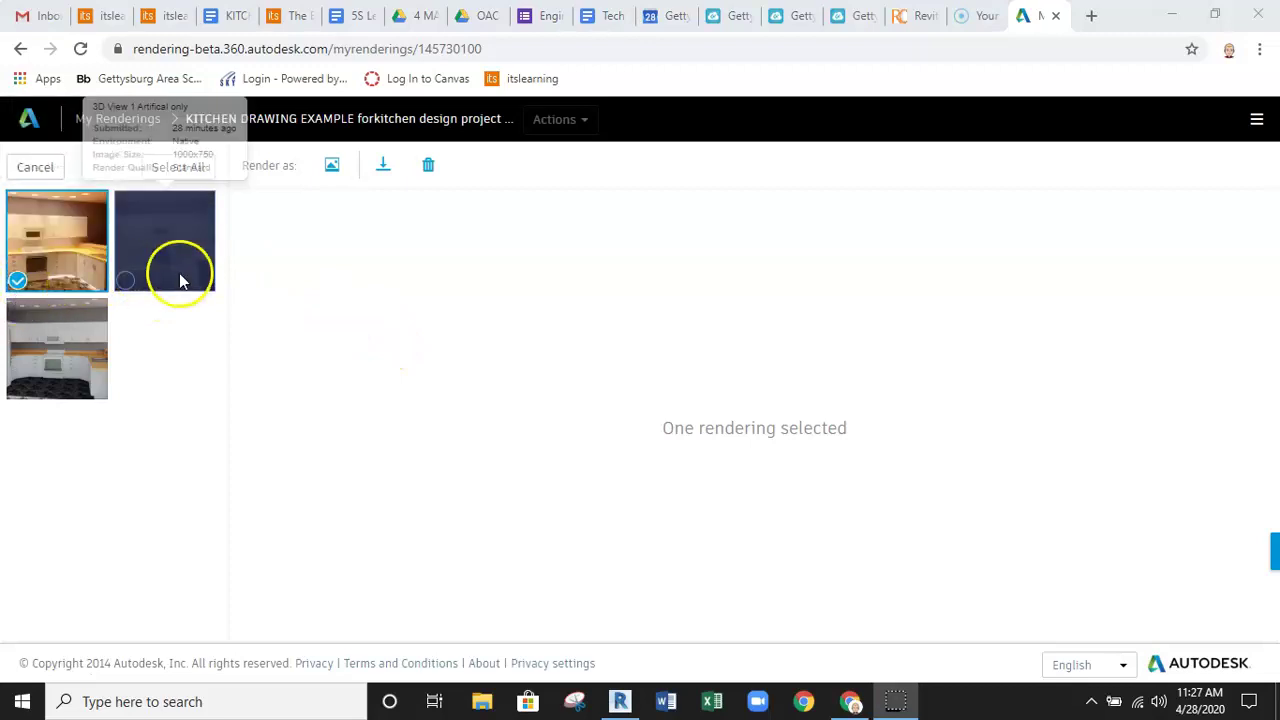
pyautogui.click(131, 273)
pyautogui.click(128, 284)
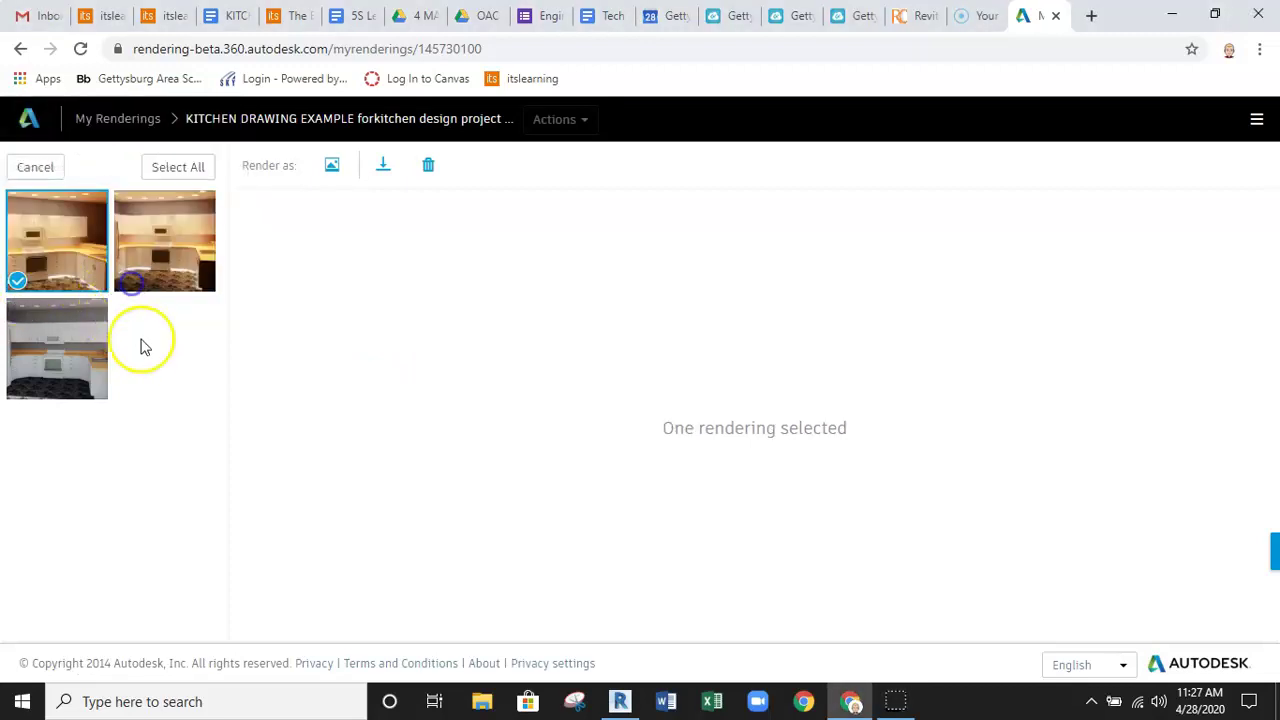
pyautogui.click(384, 172)
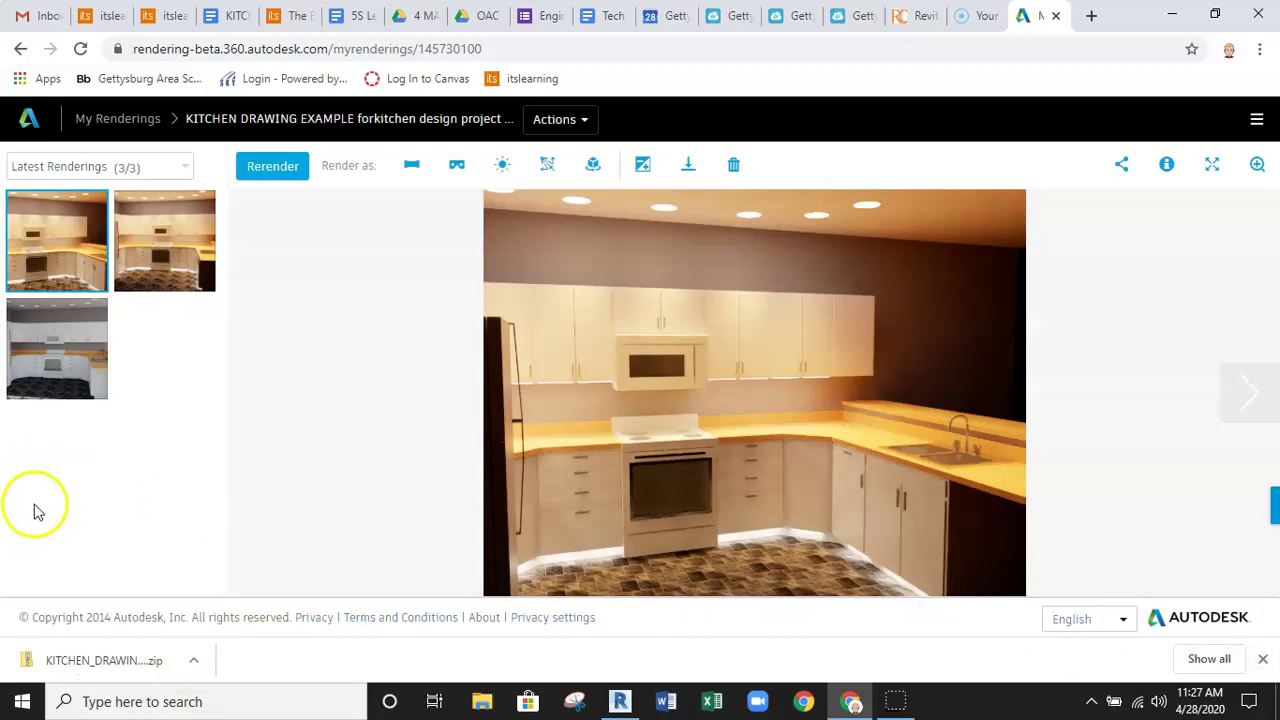
# - Show the downloaded KITCHEN_DRAWING_EXAMPLE zip file in its folder
pyautogui.click(33, 681)
pyautogui.click(195, 663)
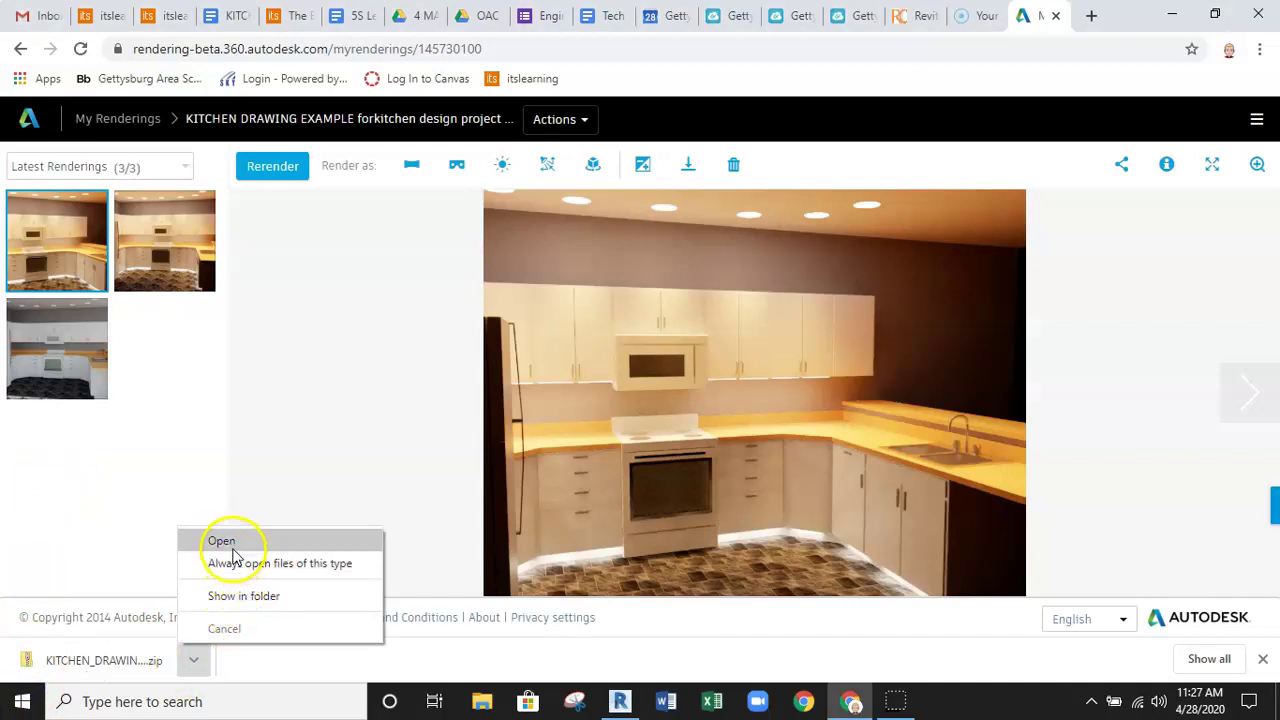
pyautogui.click(229, 595)
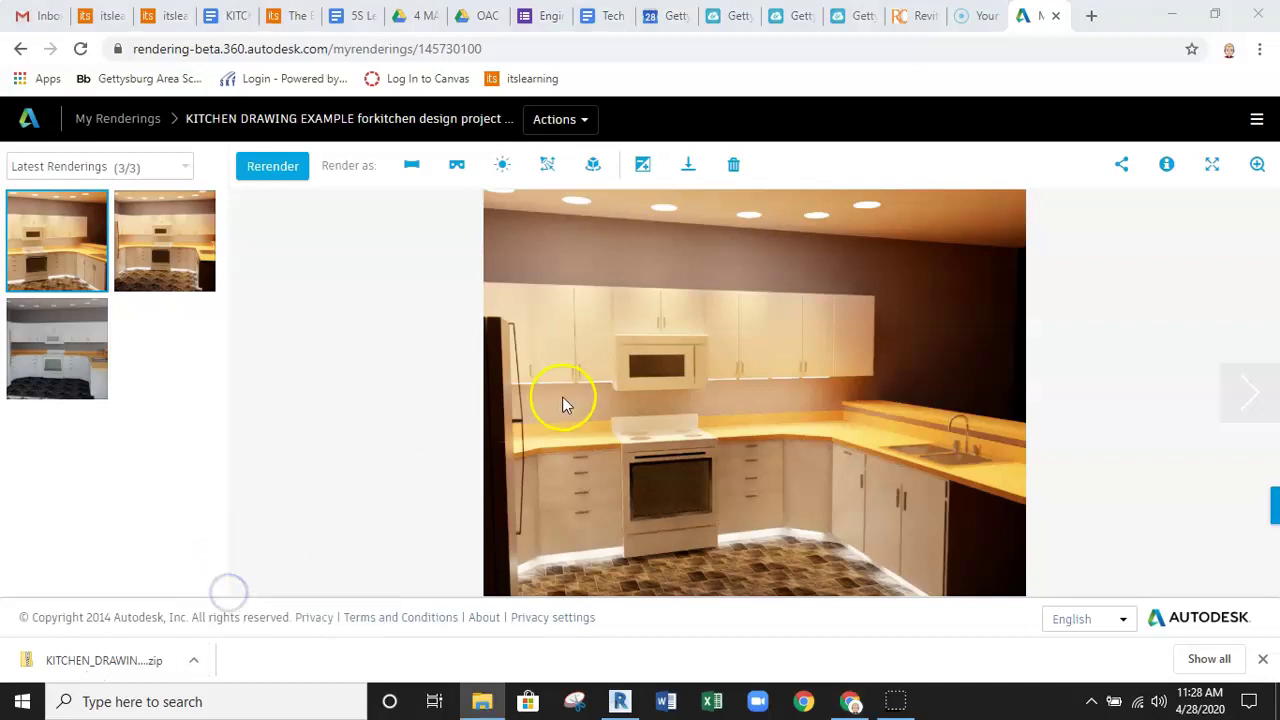
# - Extract the downloaded KITCHEN_DRAWING_EXAMPLE zip file to the Desktop folder
pyautogui.rightClick(403, 409)
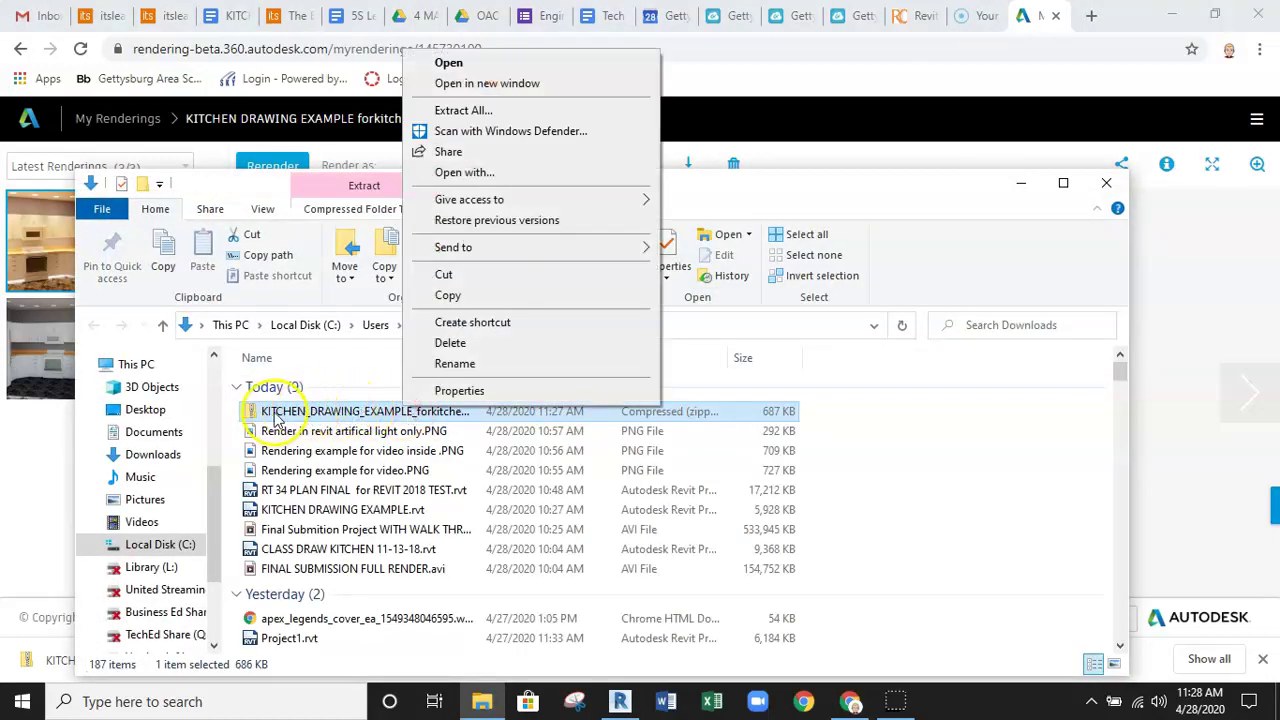
pyautogui.click(472, 110)
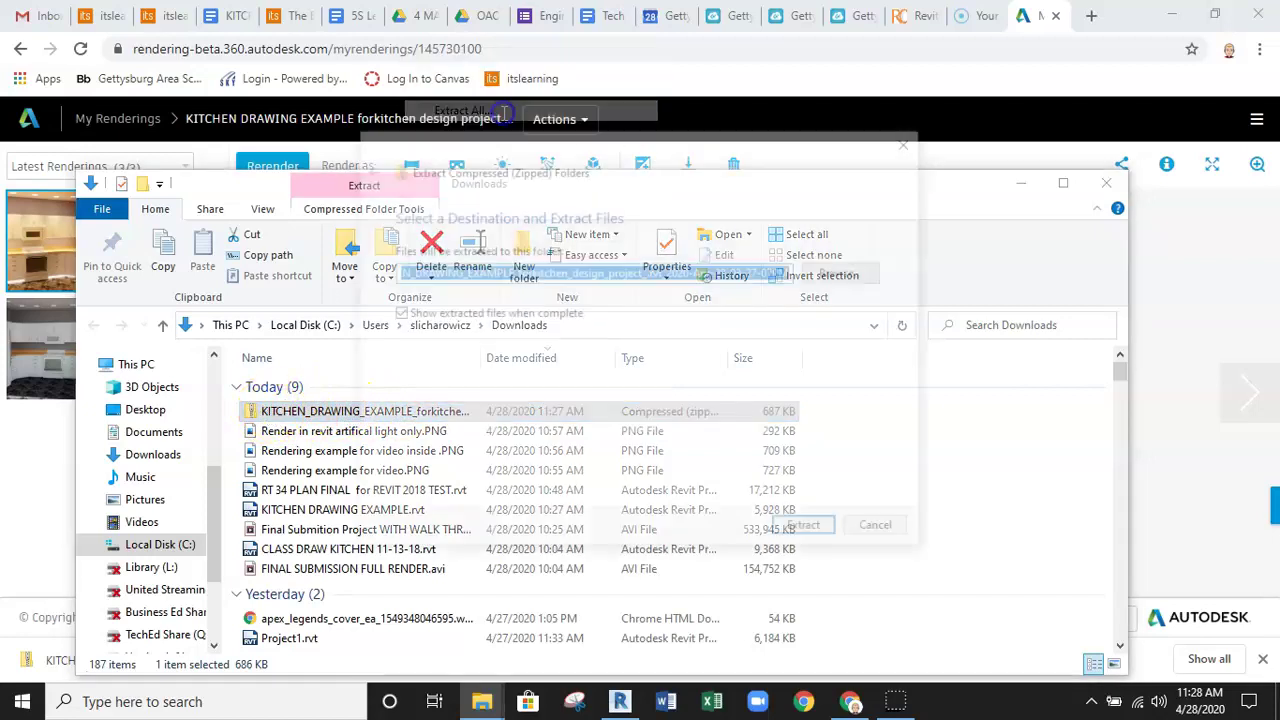
pyautogui.click(849, 272)
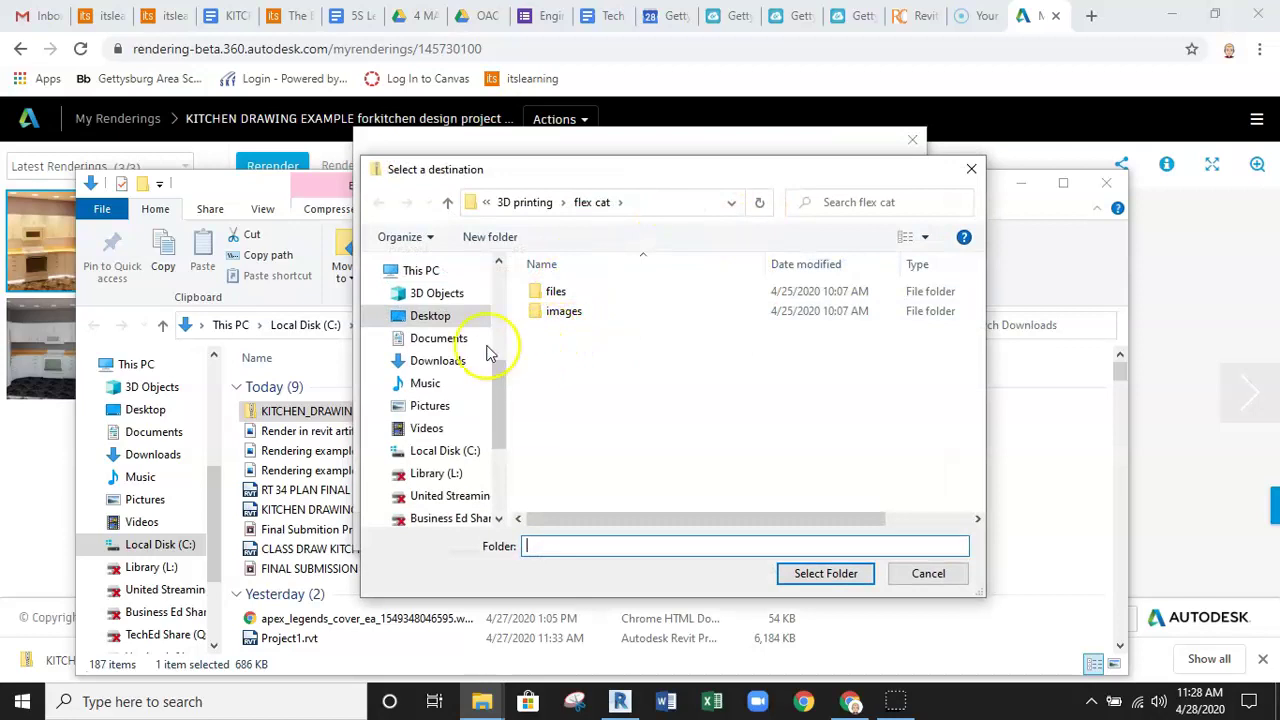
pyautogui.click(430, 317)
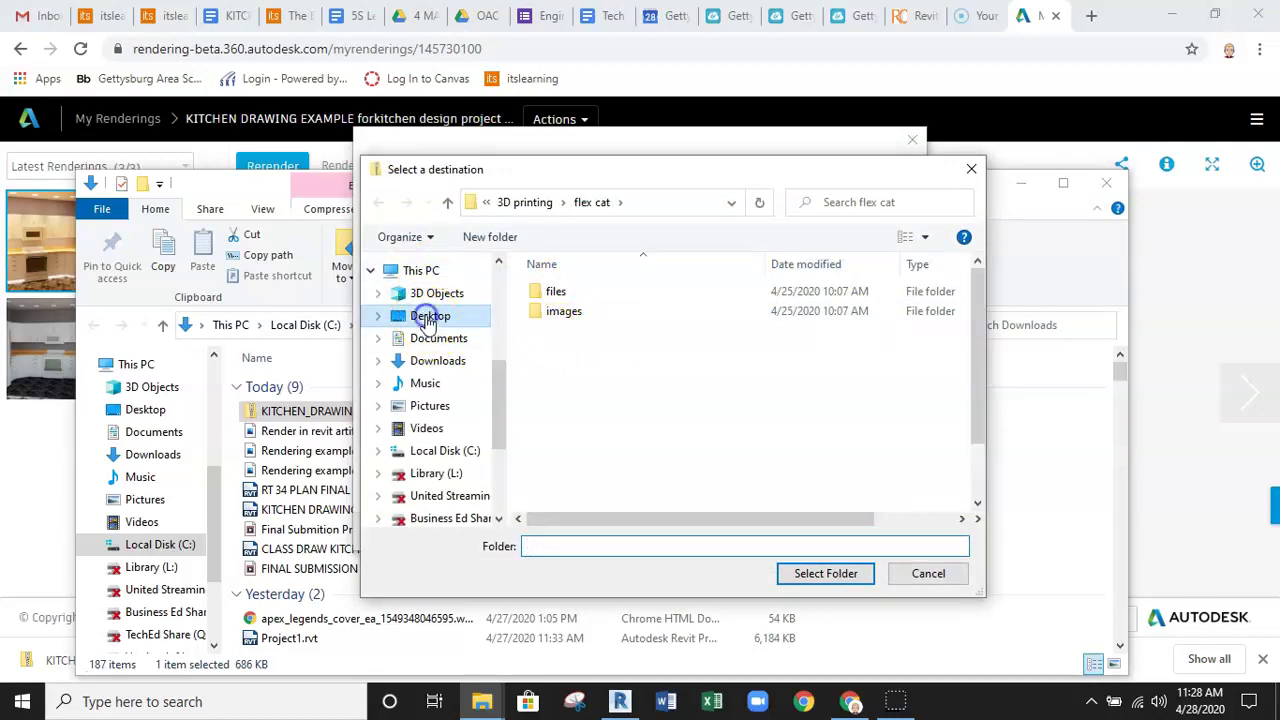
pyautogui.scroll(-2, 643, 434)
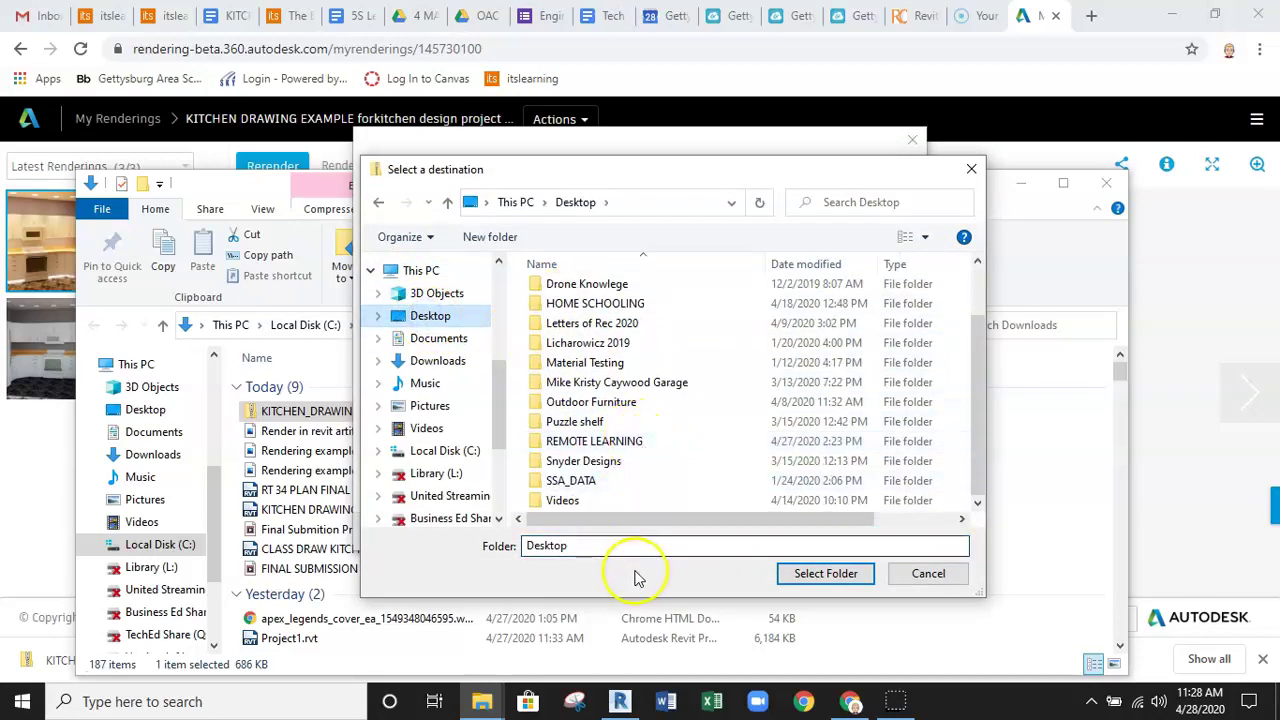
pyautogui.click(585, 549)
pyautogui.click(826, 573)
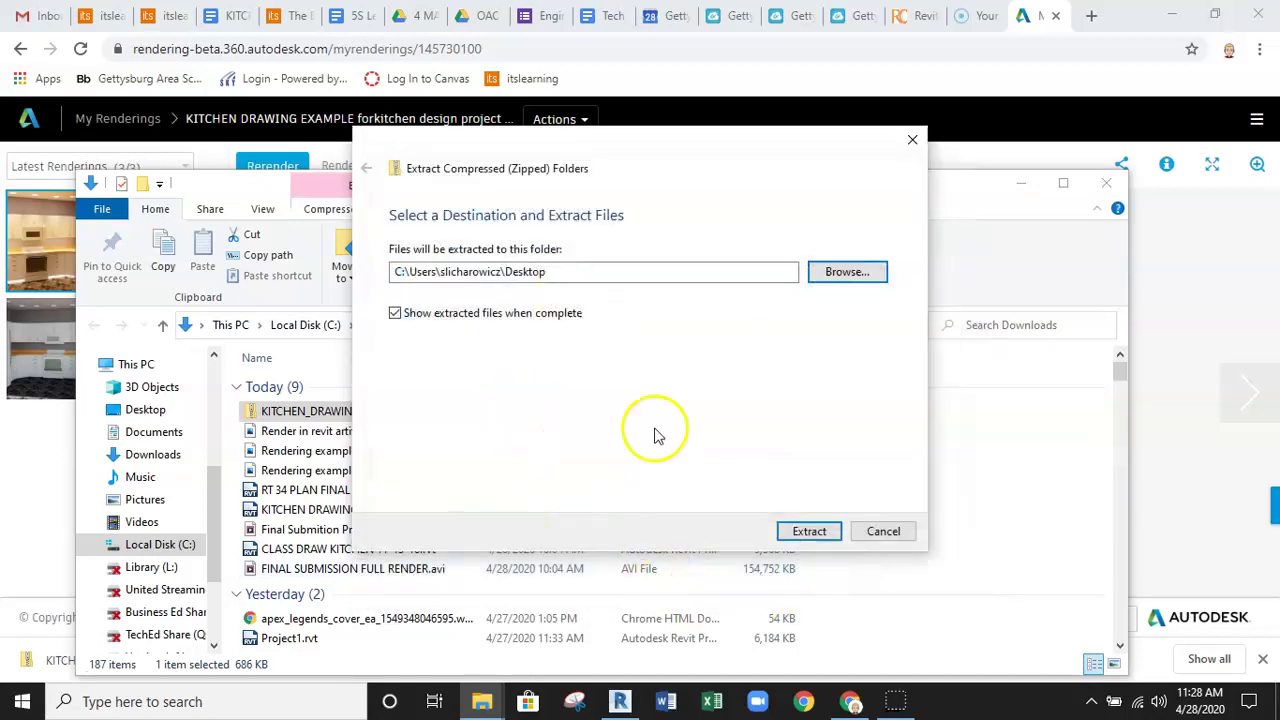
pyautogui.click(800, 530)
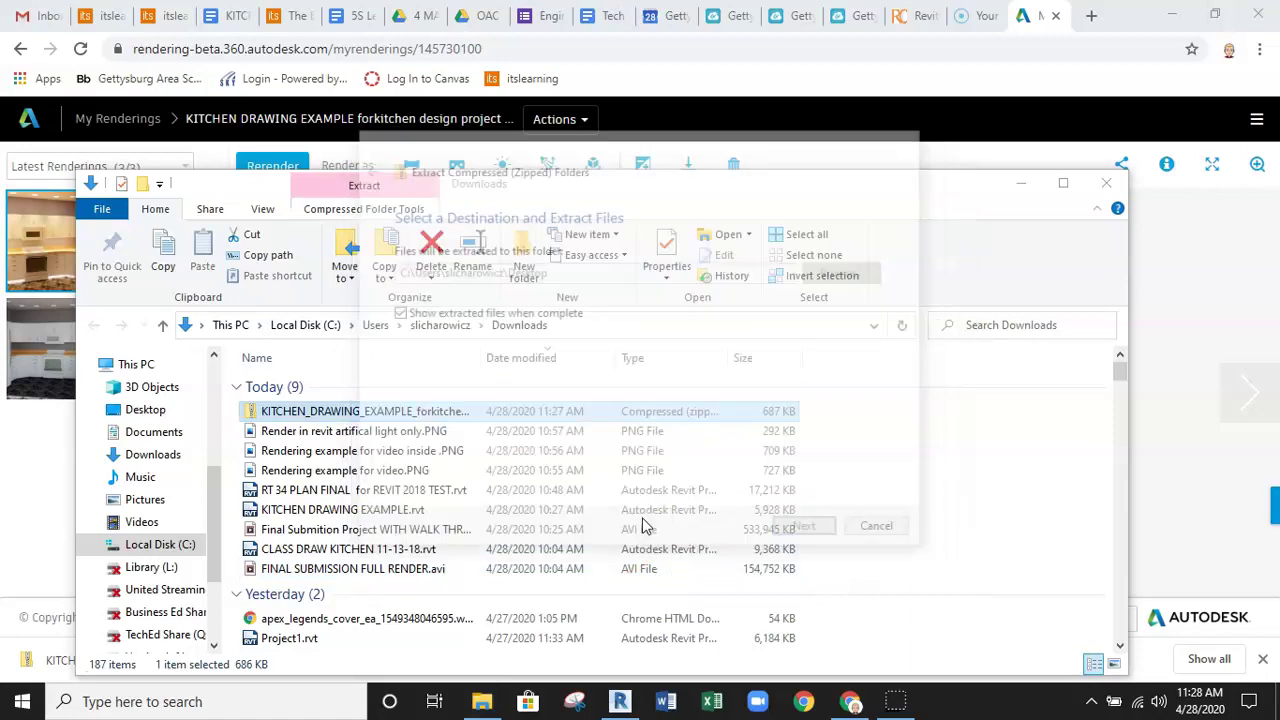
# - Find the extracted KITCHEN_DRAWING_EXAMPLE PNG in the Desktop folder, view the rendering in the photo viewer, and close it
pyautogui.scroll(-1, 445, 530)
pyautogui.scroll(-5, 445, 530)
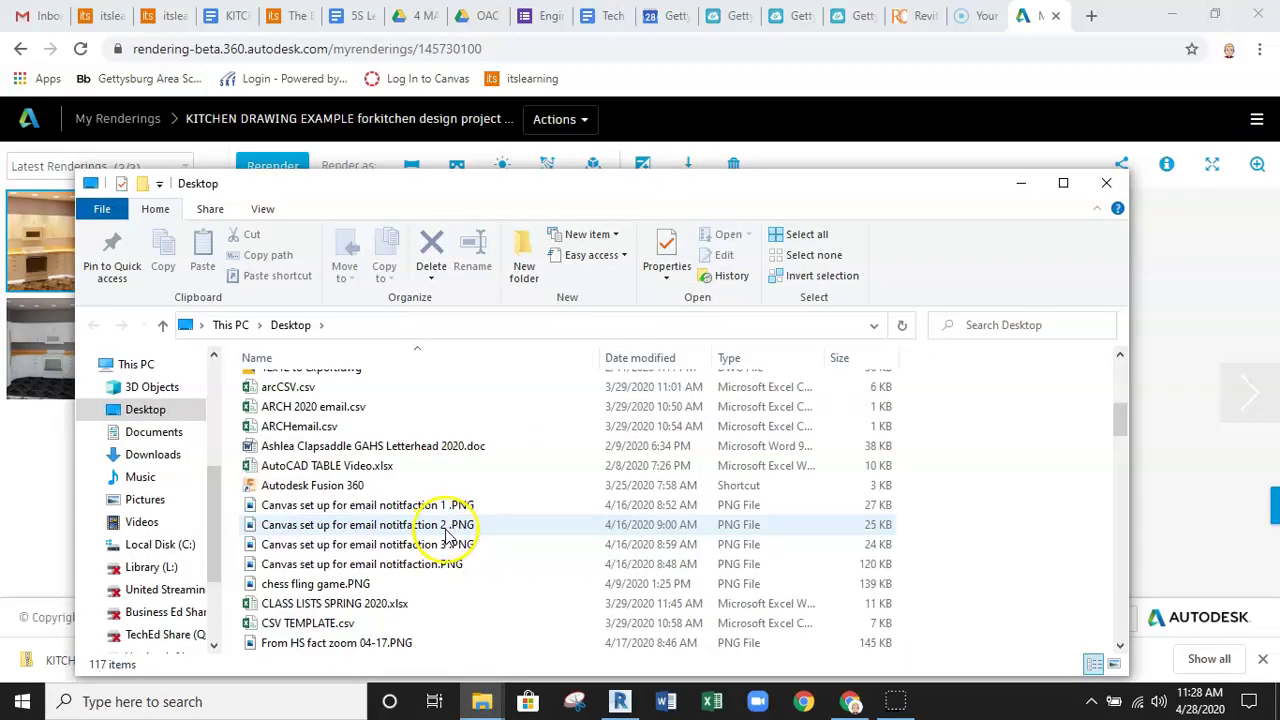
pyautogui.scroll(-1, 410, 527)
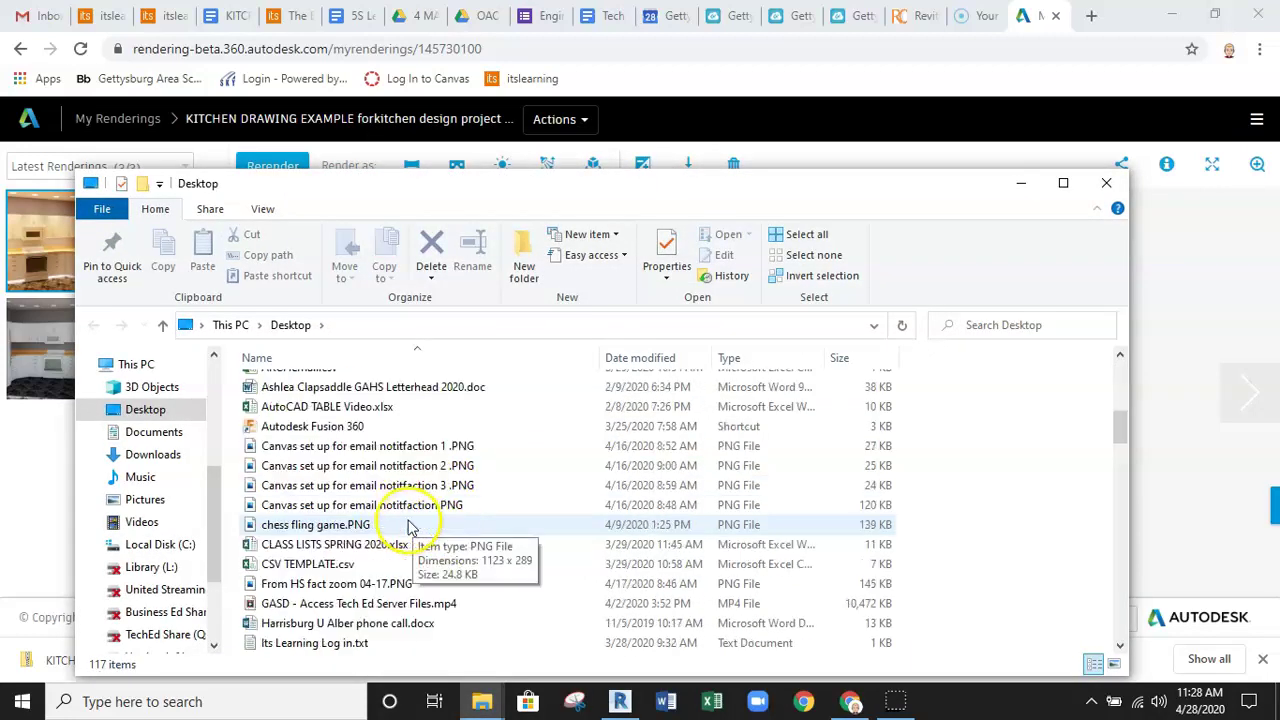
pyautogui.scroll(-7, 486, 512)
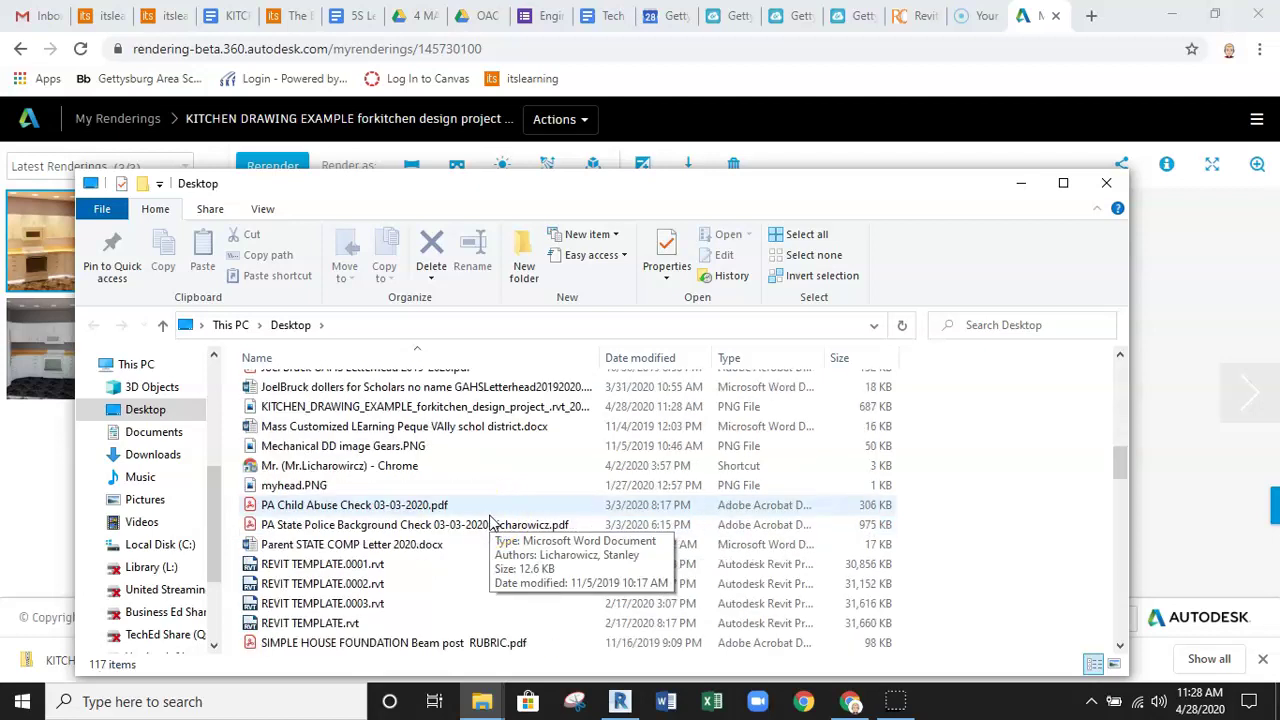
pyautogui.scroll(-2, 487, 525)
pyautogui.scroll(4, 487, 525)
pyautogui.scroll(-4, 487, 525)
pyautogui.scroll(4, 489, 527)
pyautogui.scroll(1, 300, 470)
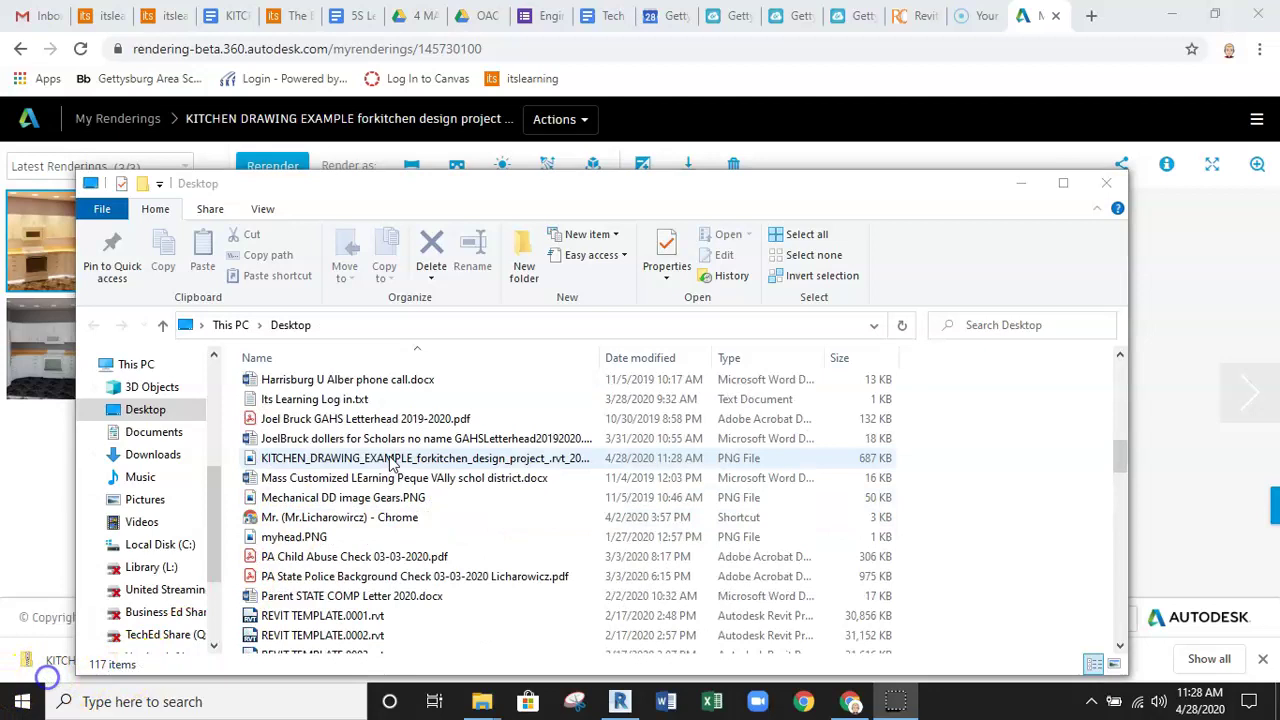
pyautogui.click(318, 458)
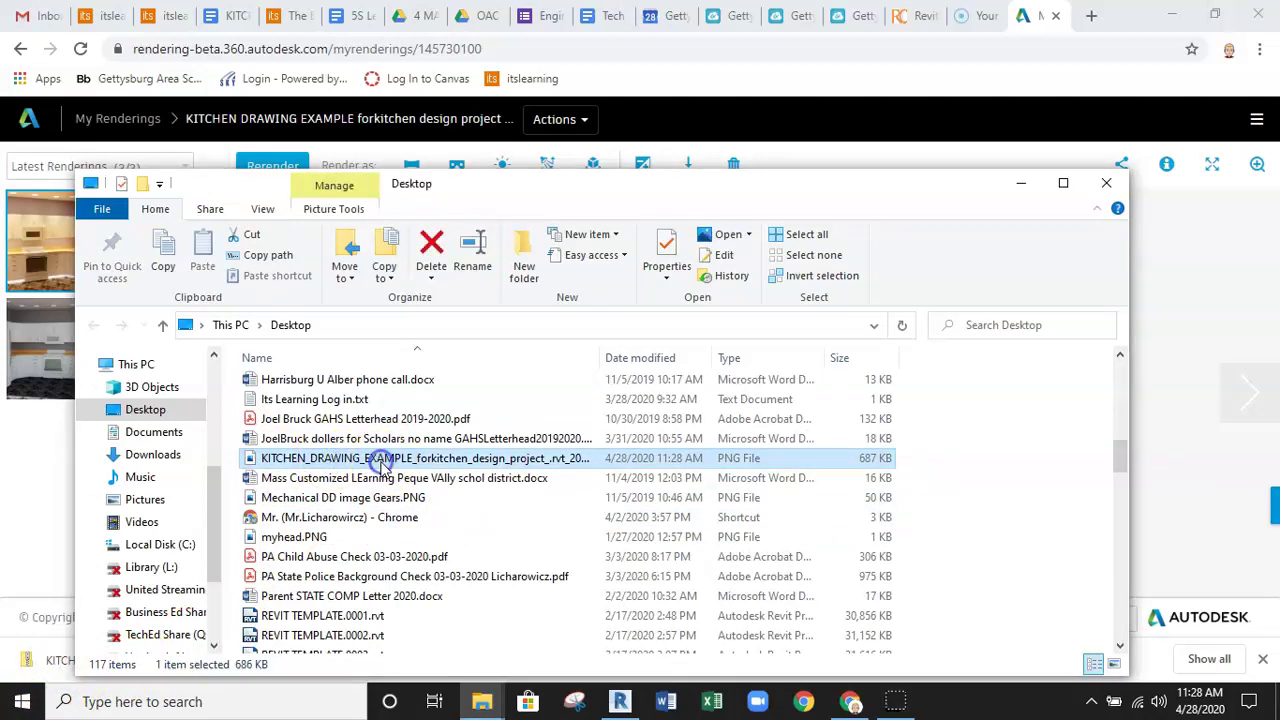
pyautogui.doubleClick(381, 462)
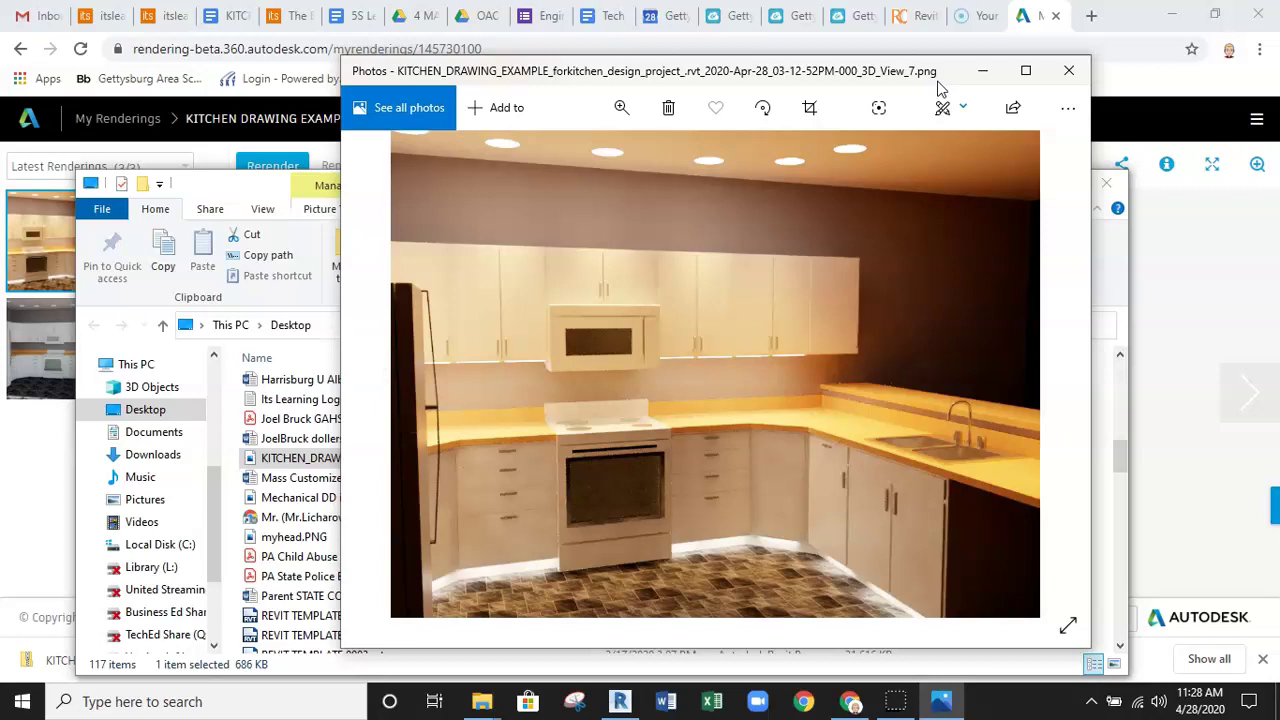
pyautogui.moveTo(905, 76); pyautogui.dragTo(847, 38)
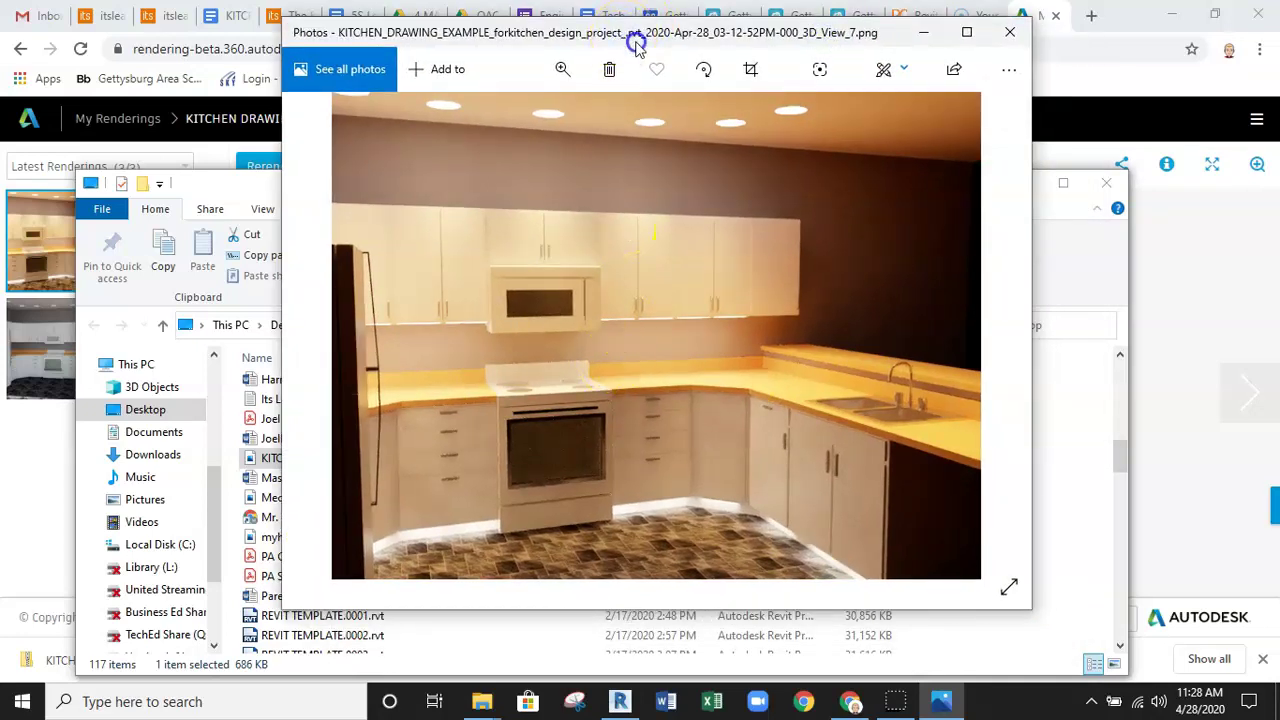
pyautogui.click(1022, 45)
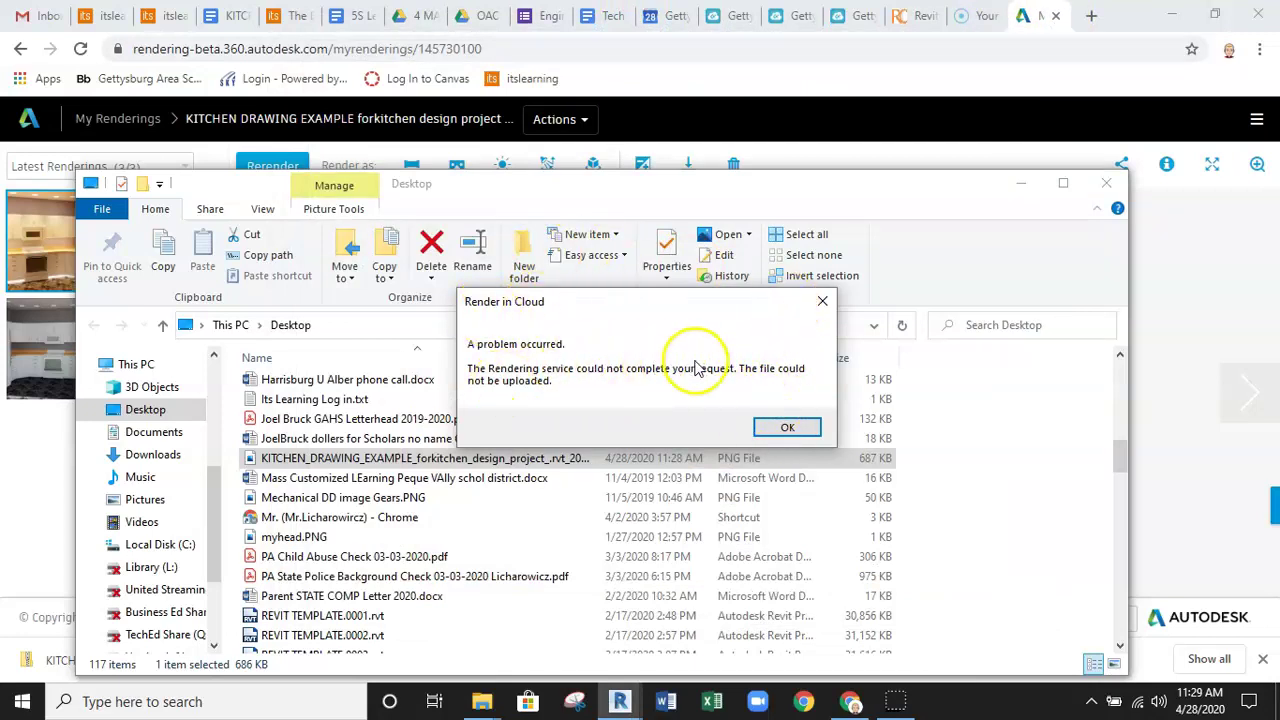
# - Dismiss the Render in Cloud message and close the Desktop and Downloads folder windows
pyautogui.click(787, 427)
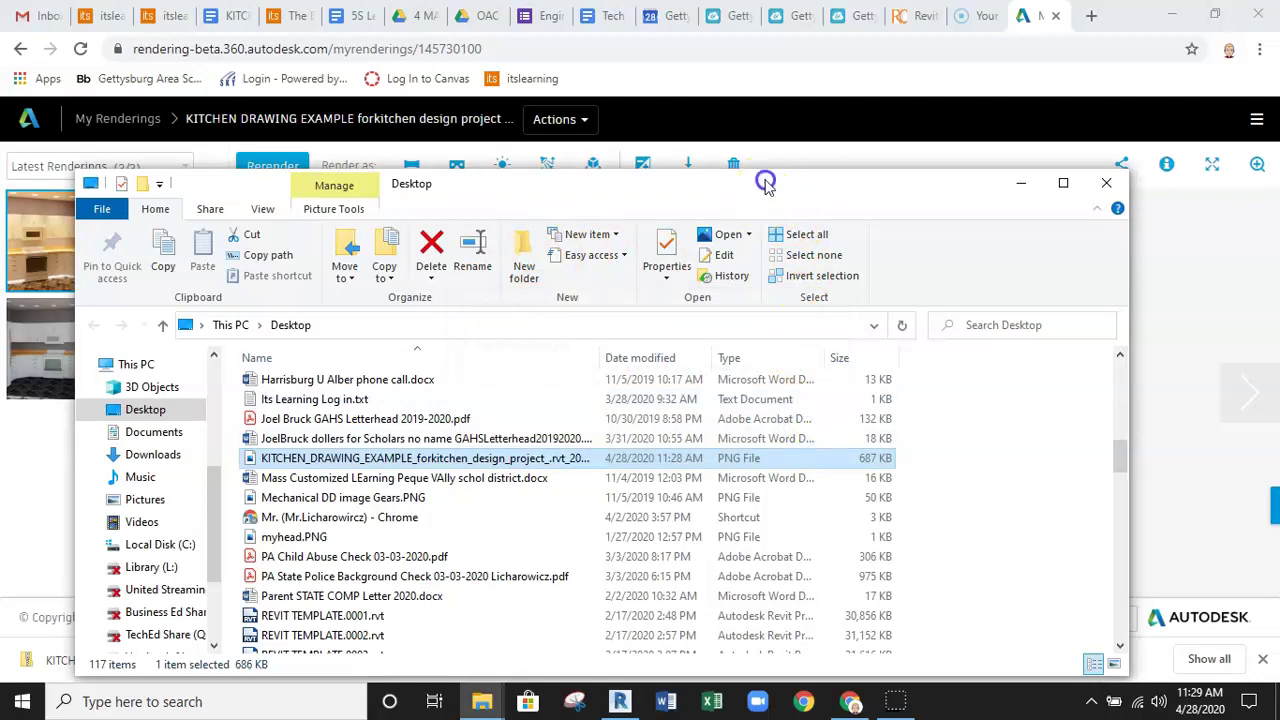
pyautogui.moveTo(771, 177); pyautogui.dragTo(840, 177)
pyautogui.click(1175, 183)
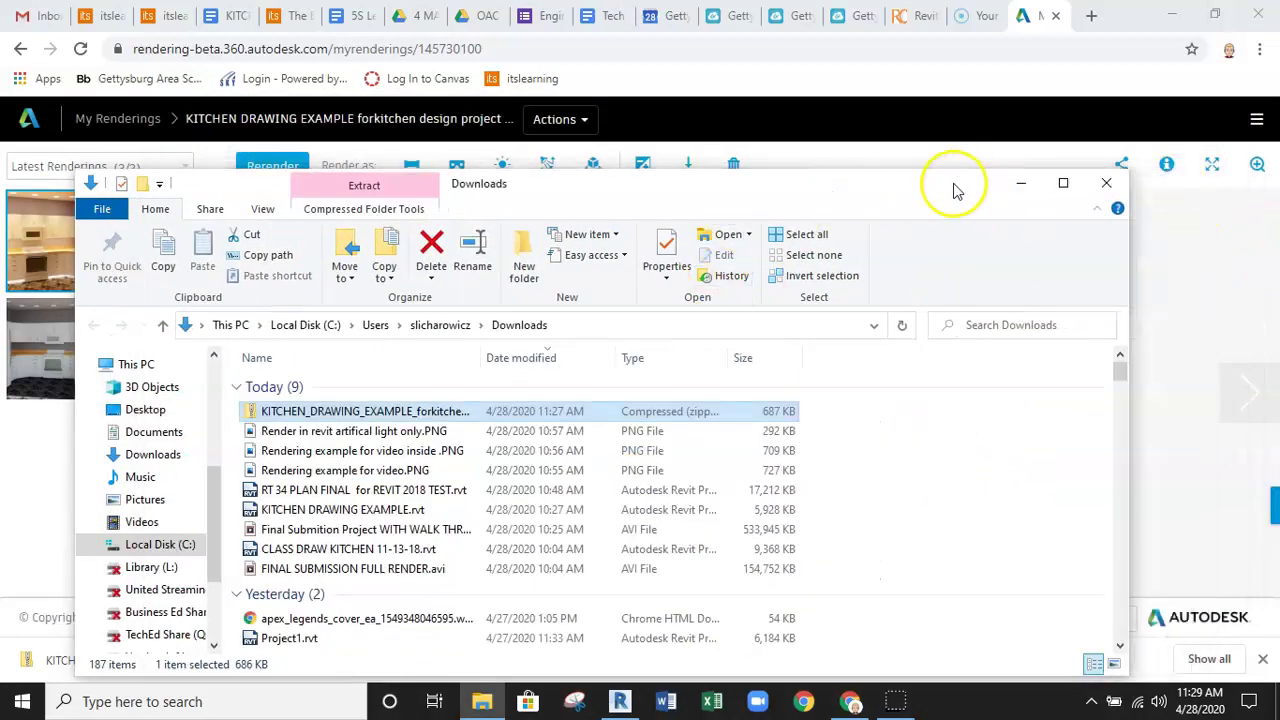
pyautogui.click(1104, 185)
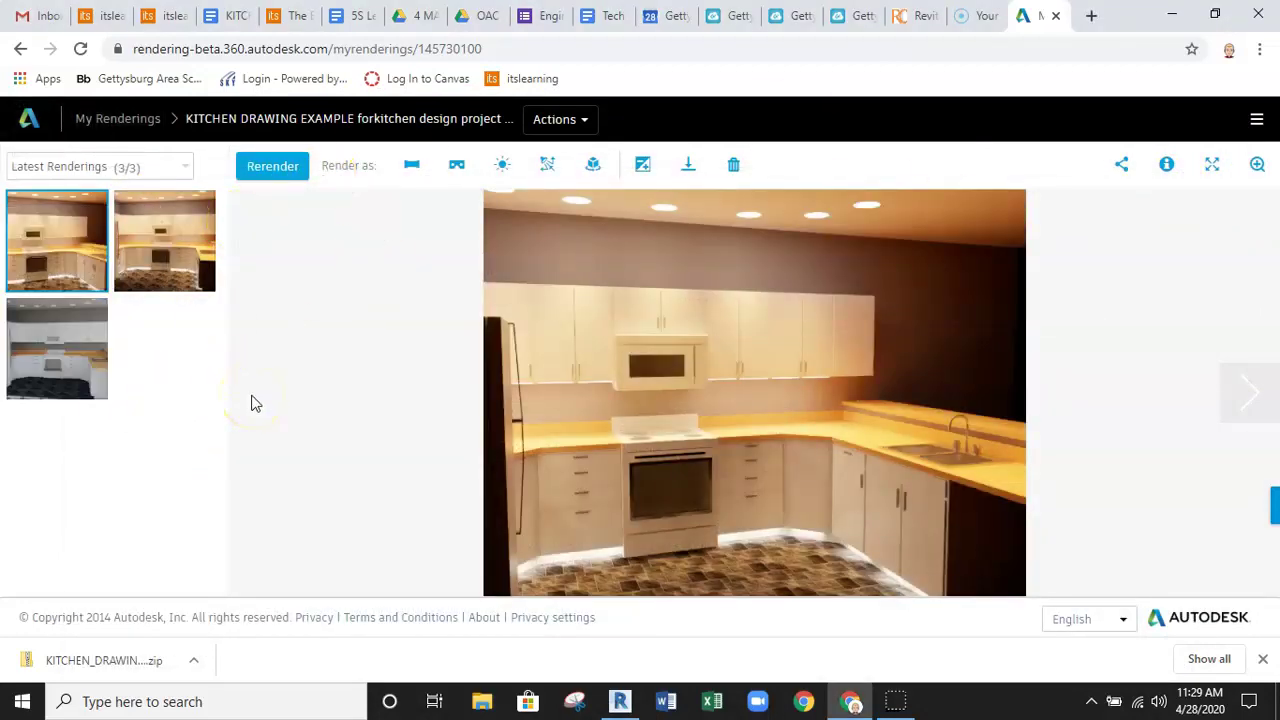
# - Switch to Revit and open the saved rendering 3D View 7 - night with lights
pyautogui.click(621, 700)
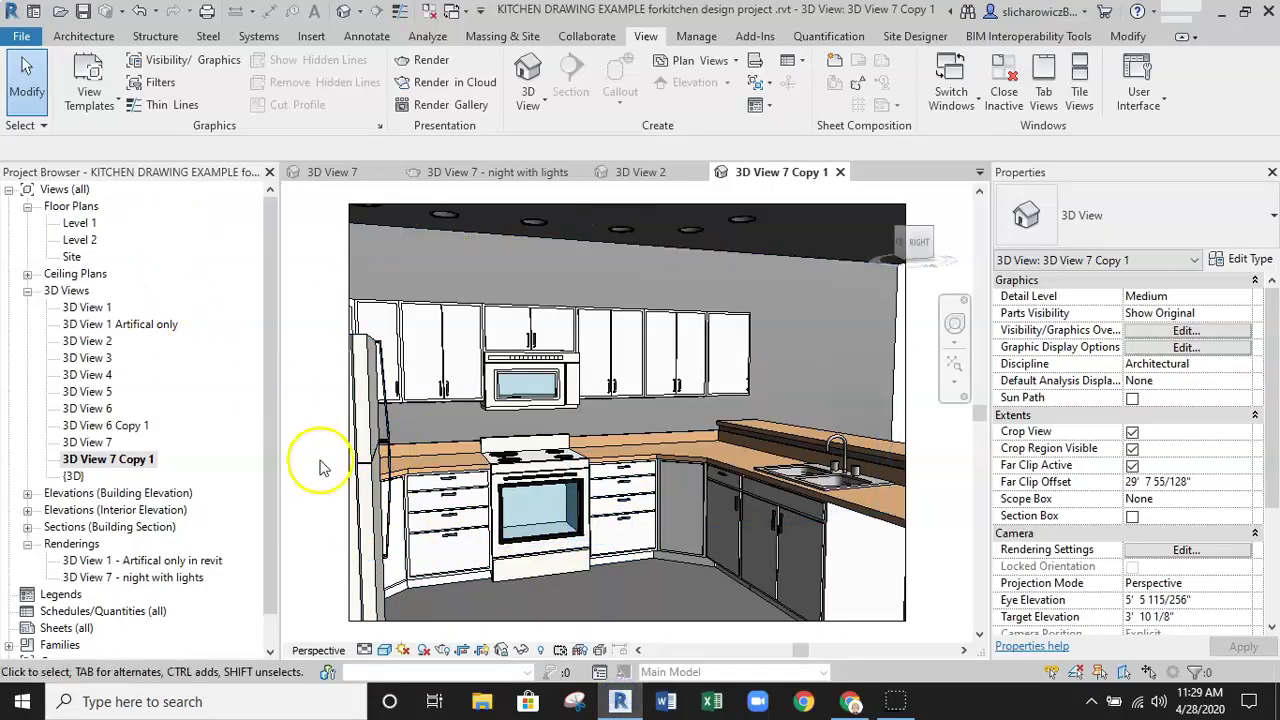
pyautogui.scroll(-2, 255, 400)
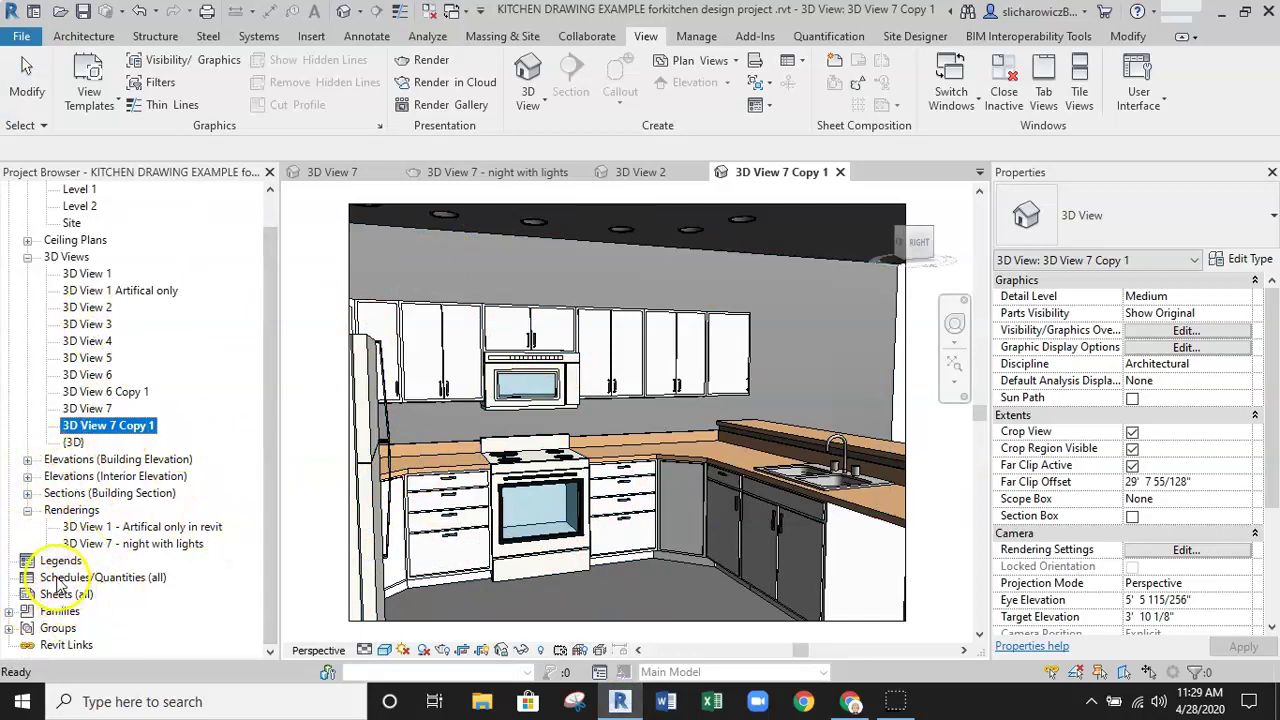
pyautogui.click(85, 527)
pyautogui.click(103, 544)
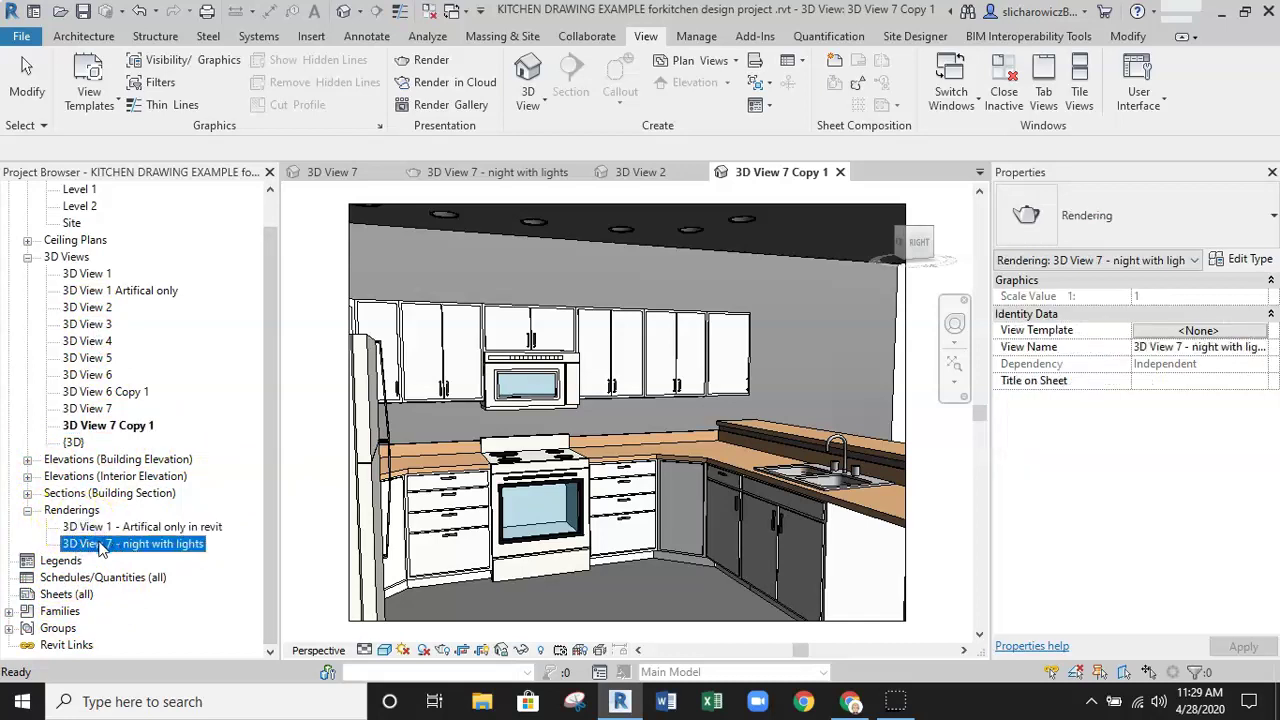
pyautogui.doubleClick(100, 544)
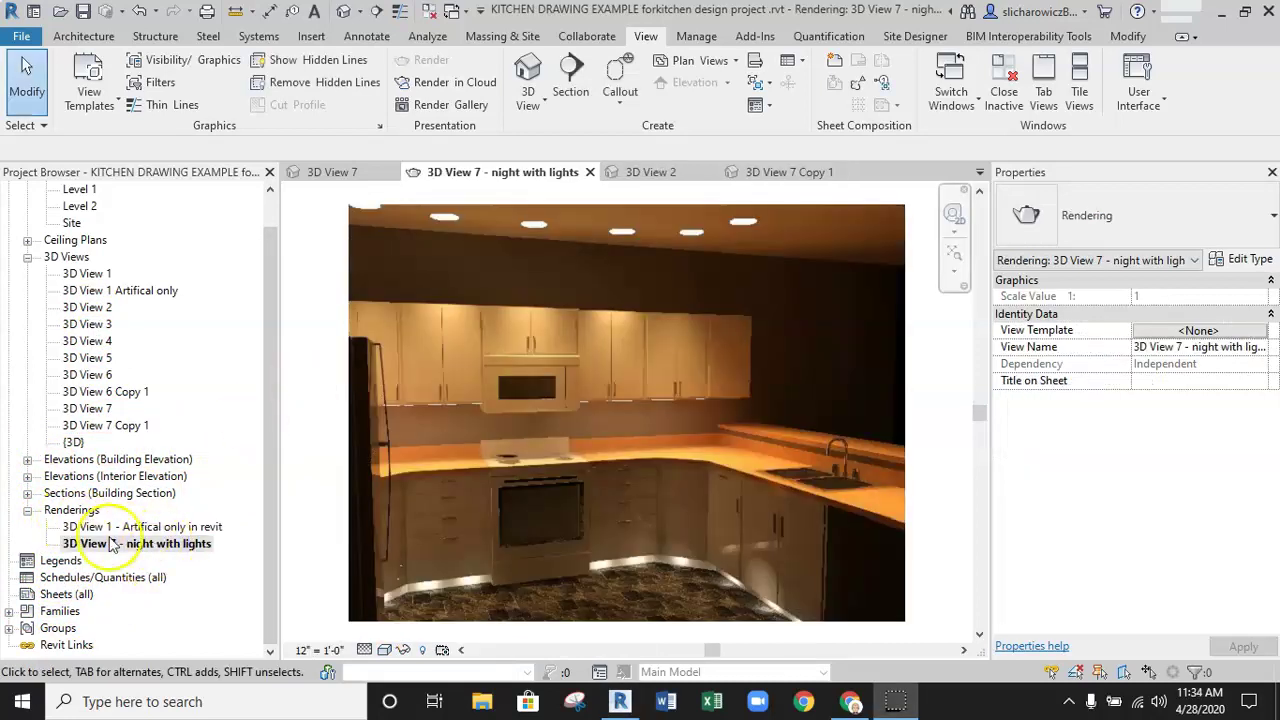
# - Export only the rendering 3D View 7 - night with lights as an image using selected views/sheets, without saving the selection for future sessions
pyautogui.click(25, 38)
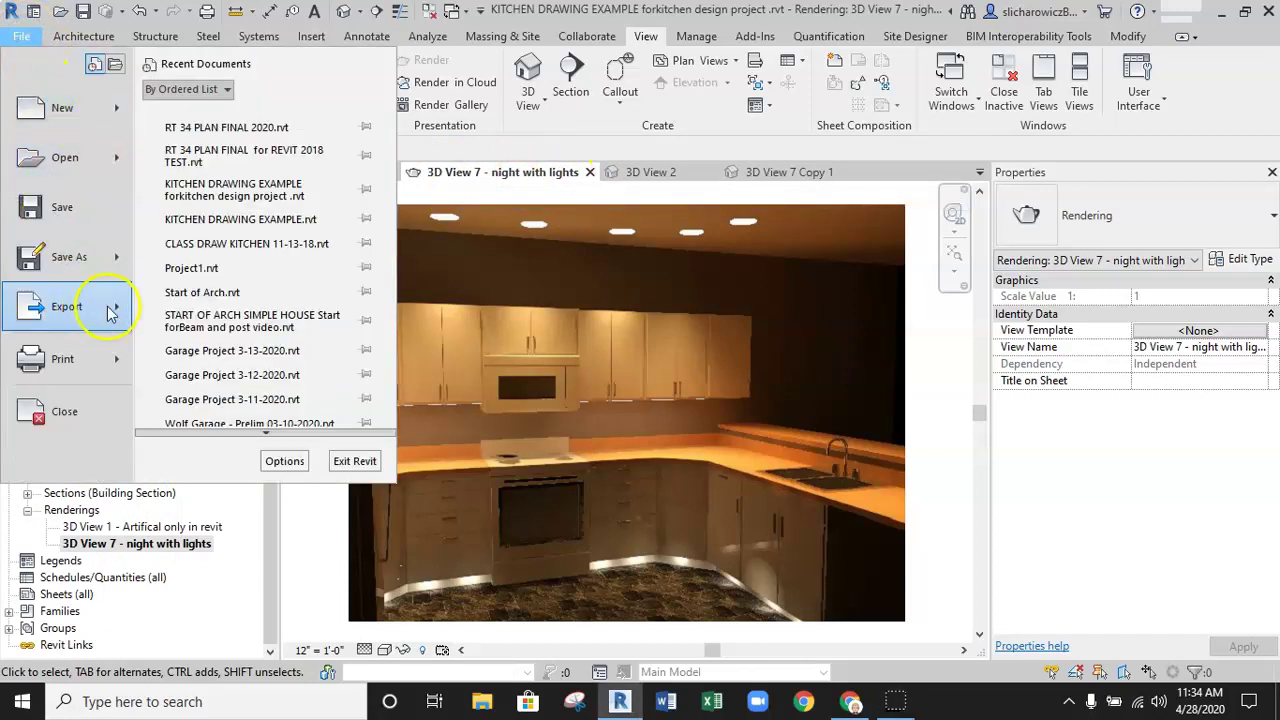
pyautogui.moveTo(116, 314)
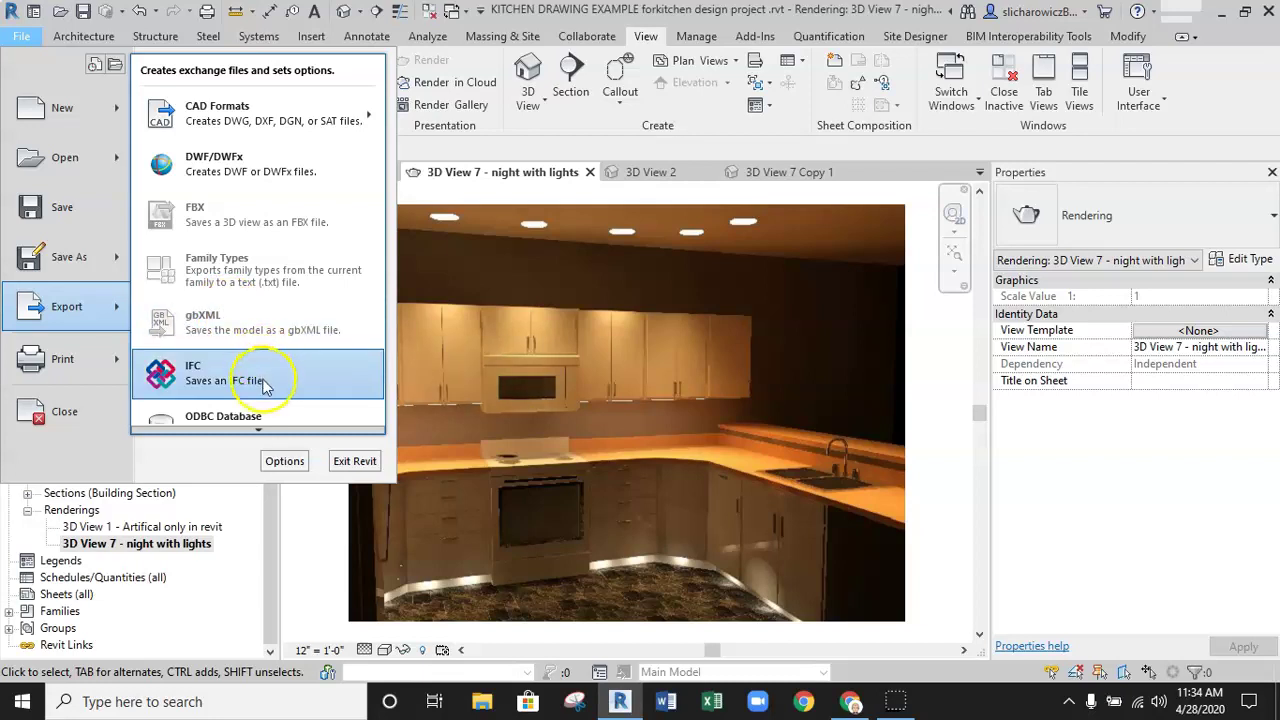
pyautogui.moveTo(262, 432)
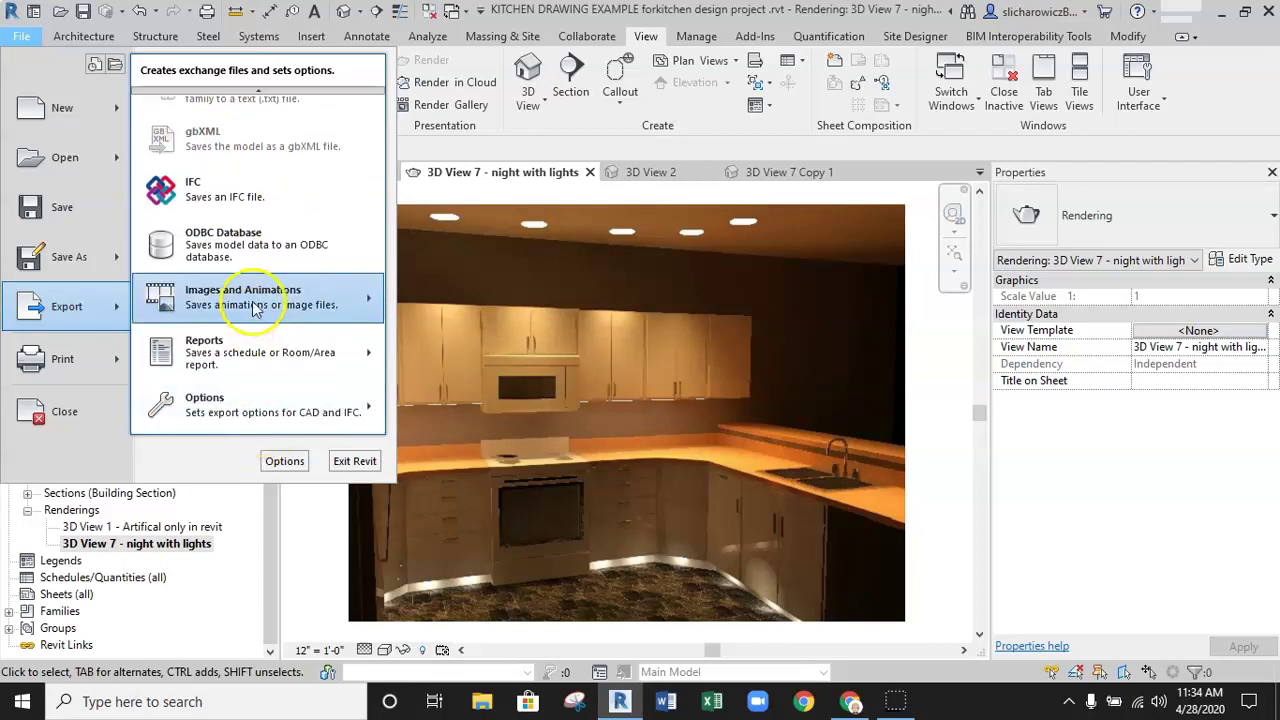
pyautogui.click(371, 300)
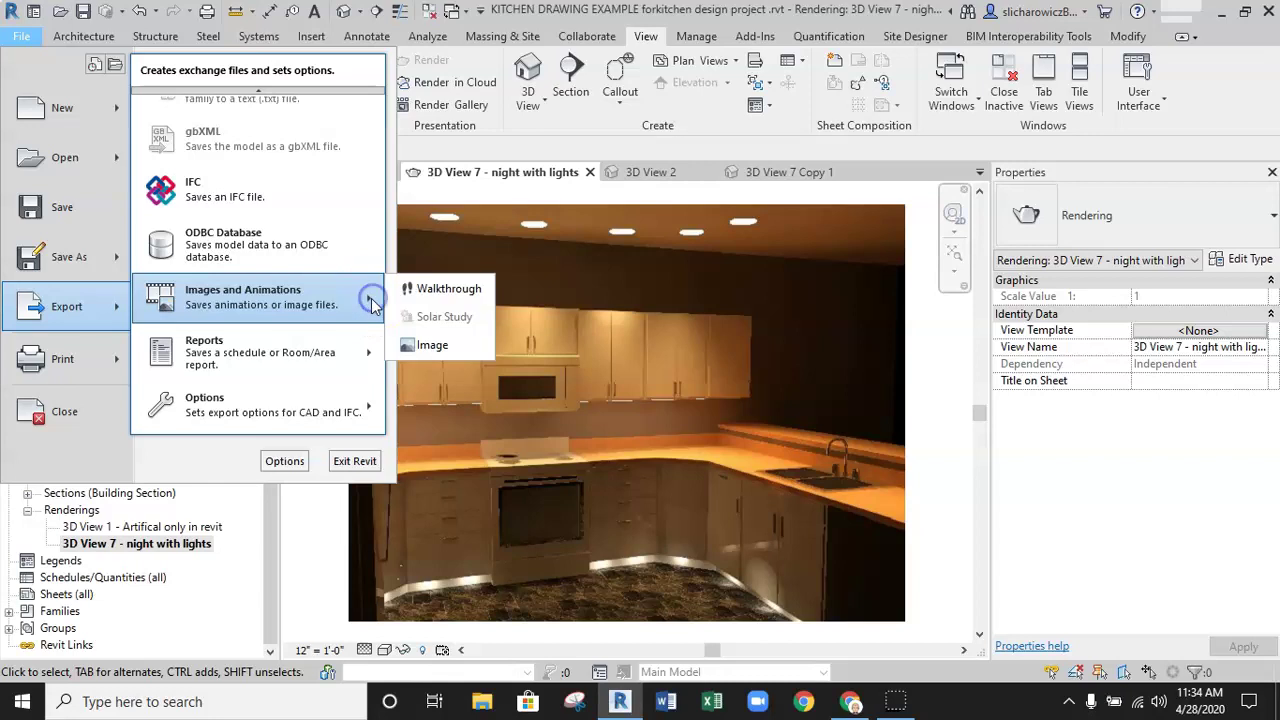
pyautogui.click(429, 351)
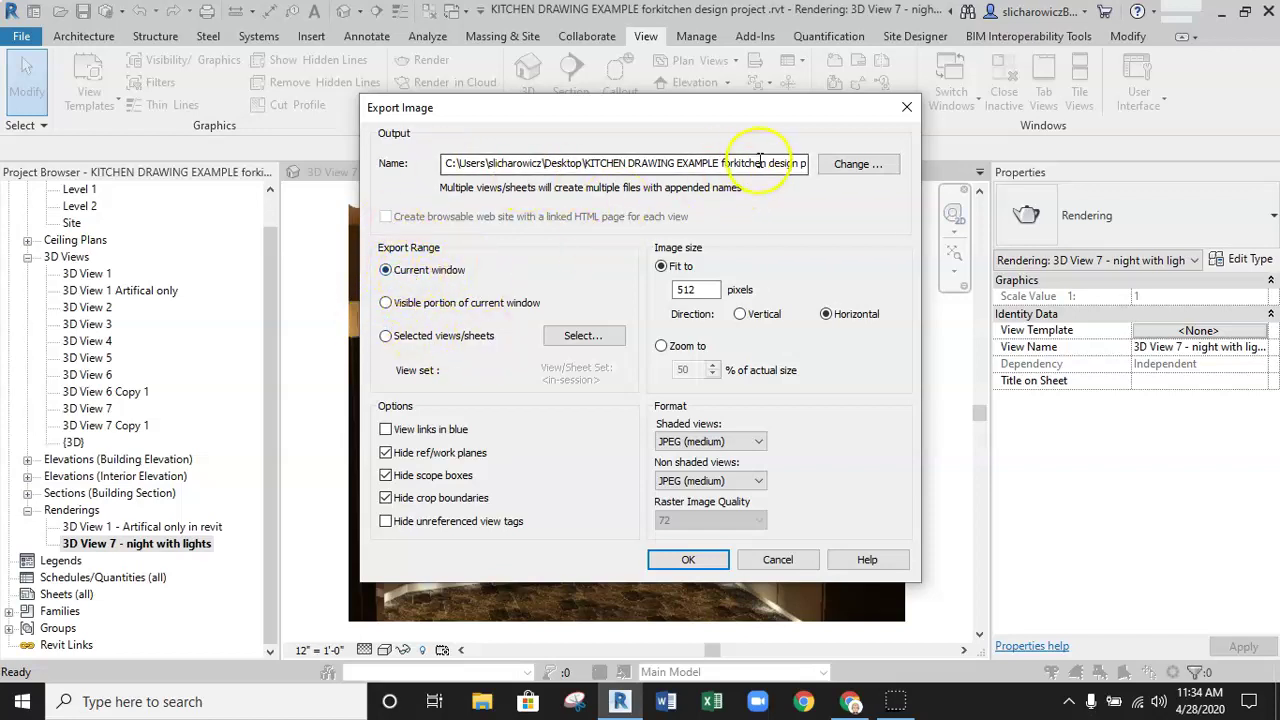
pyautogui.moveTo(515, 117); pyautogui.dragTo(497, 67)
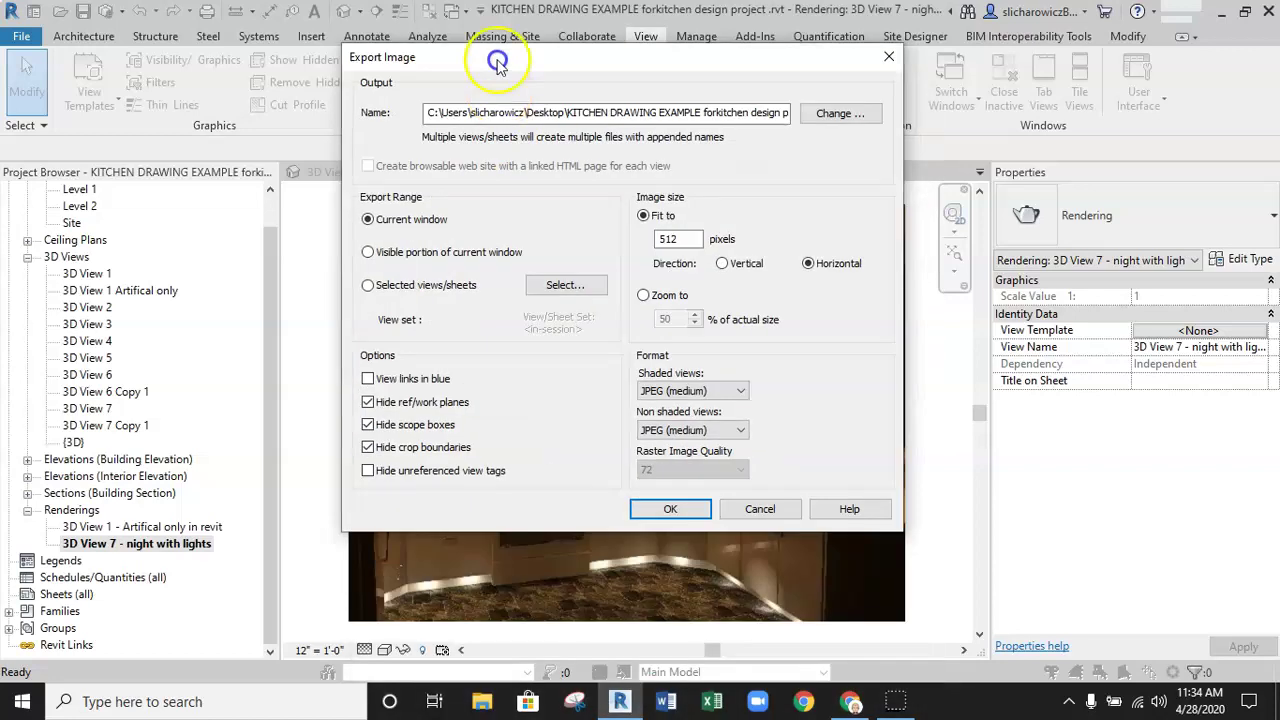
pyautogui.click(369, 286)
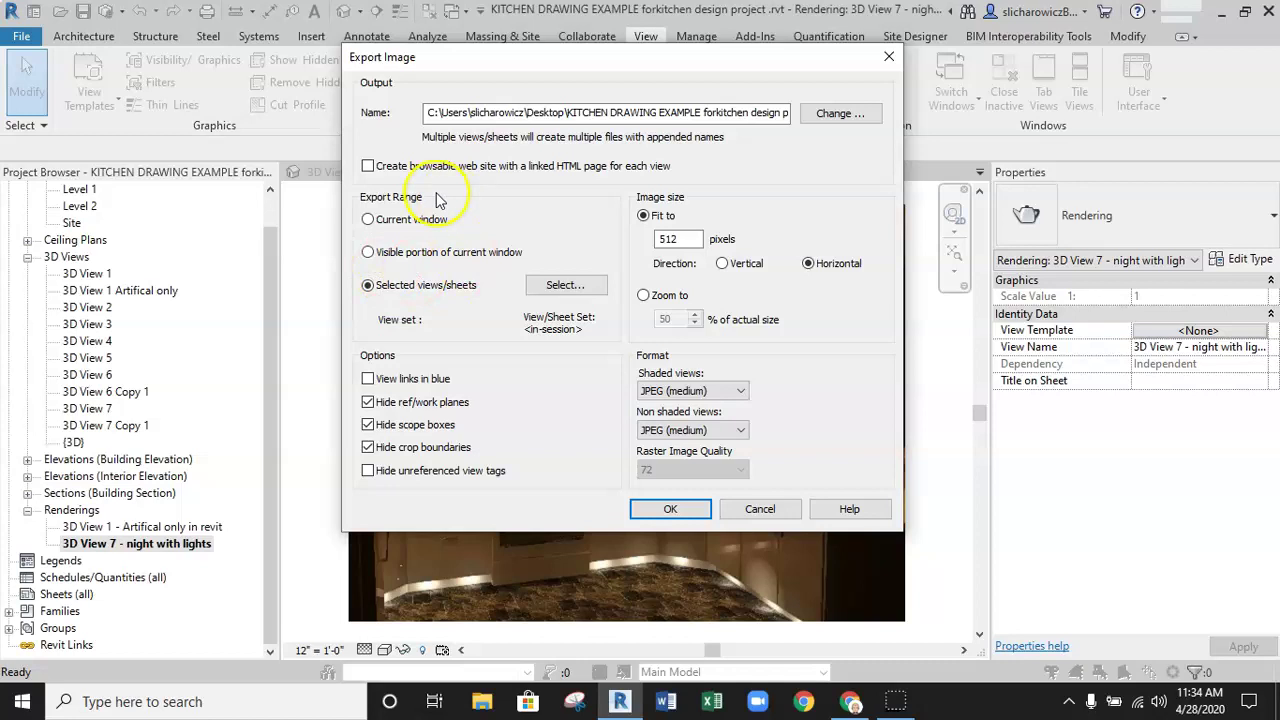
pyautogui.click(564, 287)
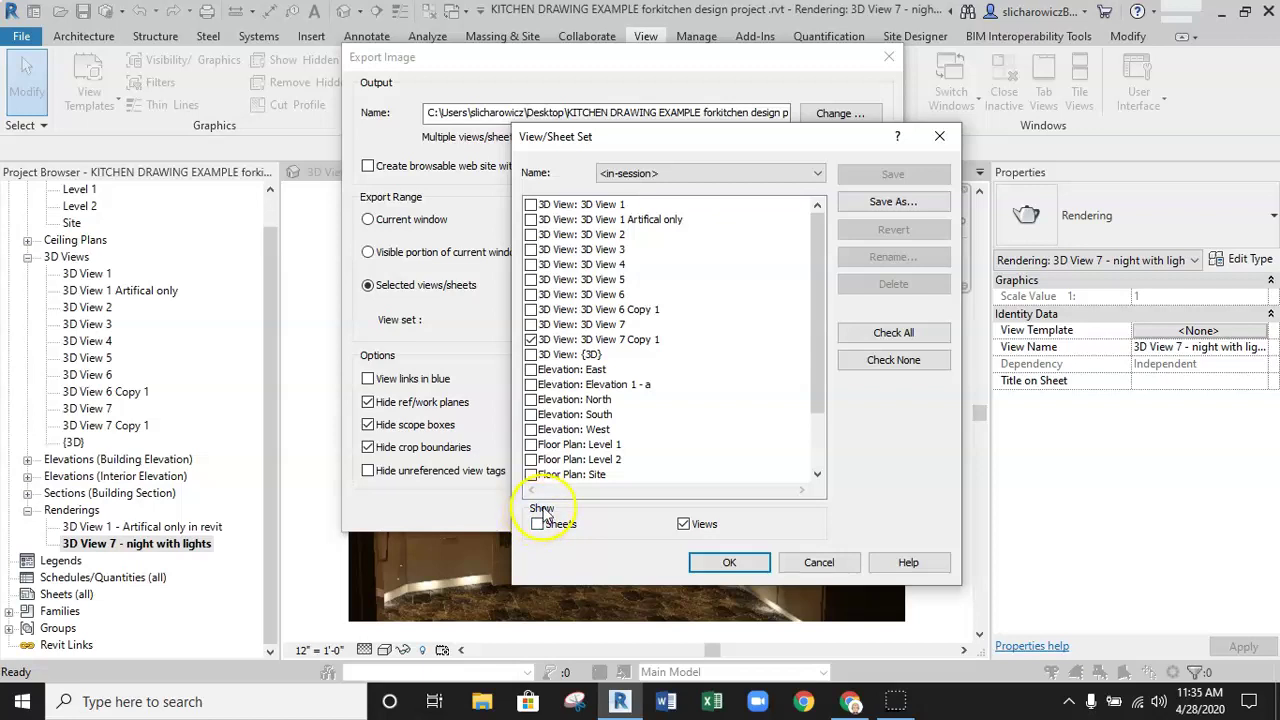
pyautogui.scroll(-2, 590, 377)
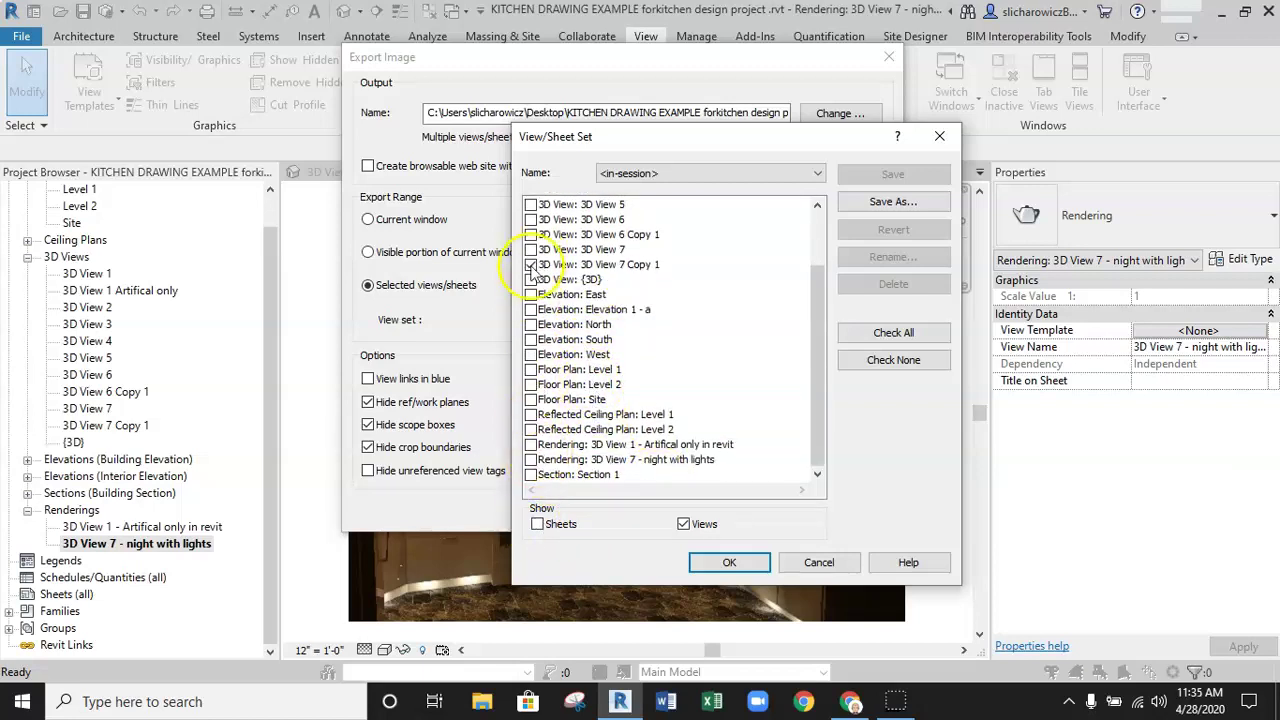
pyautogui.click(531, 265)
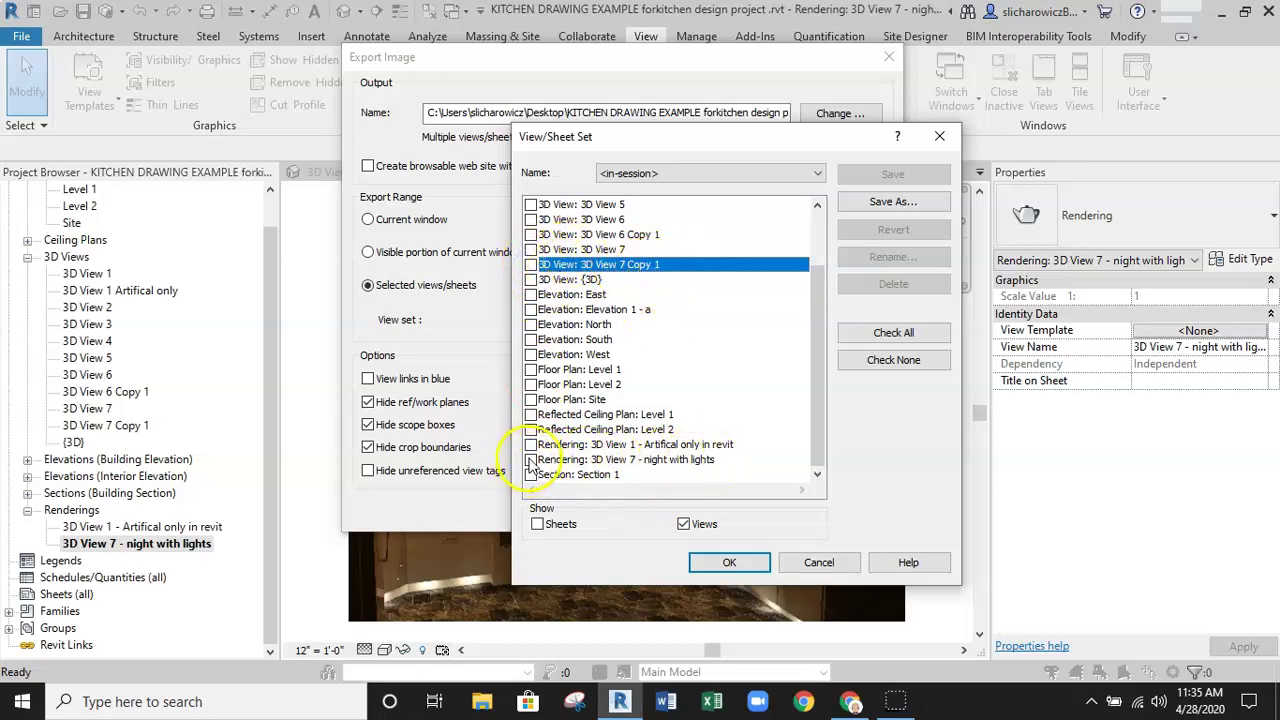
pyautogui.click(531, 460)
pyautogui.click(729, 562)
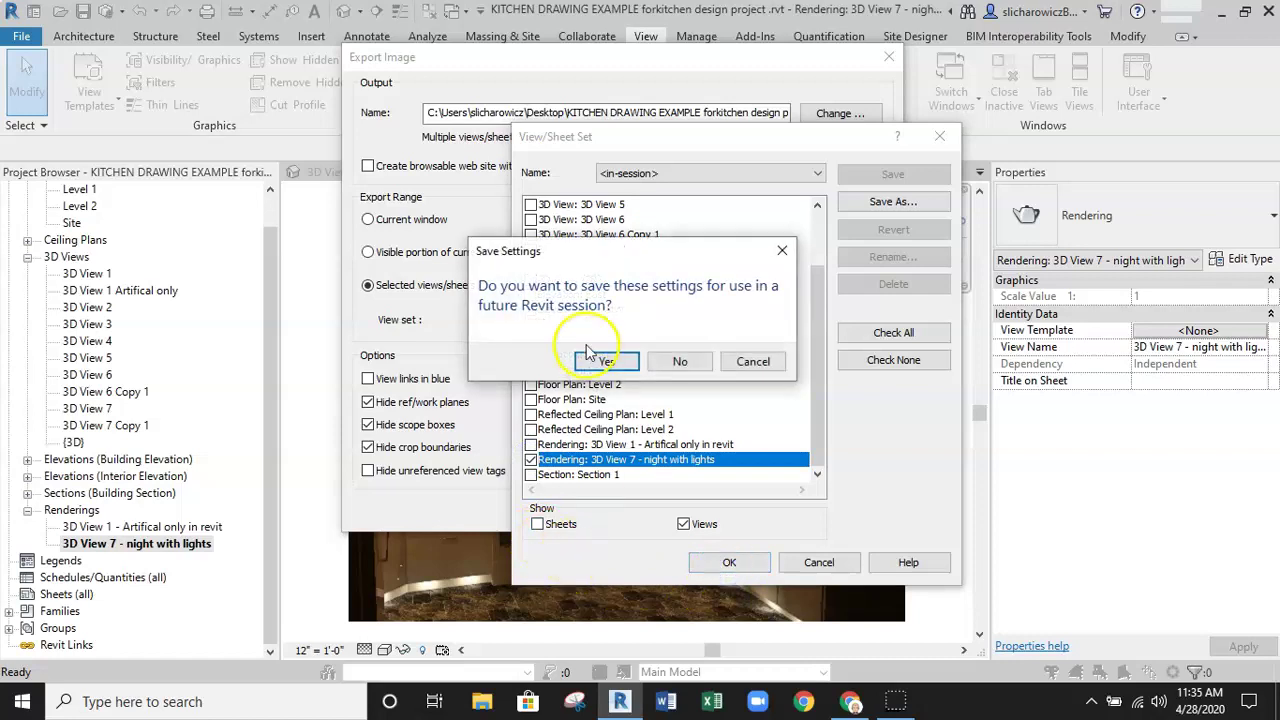
pyautogui.click(668, 362)
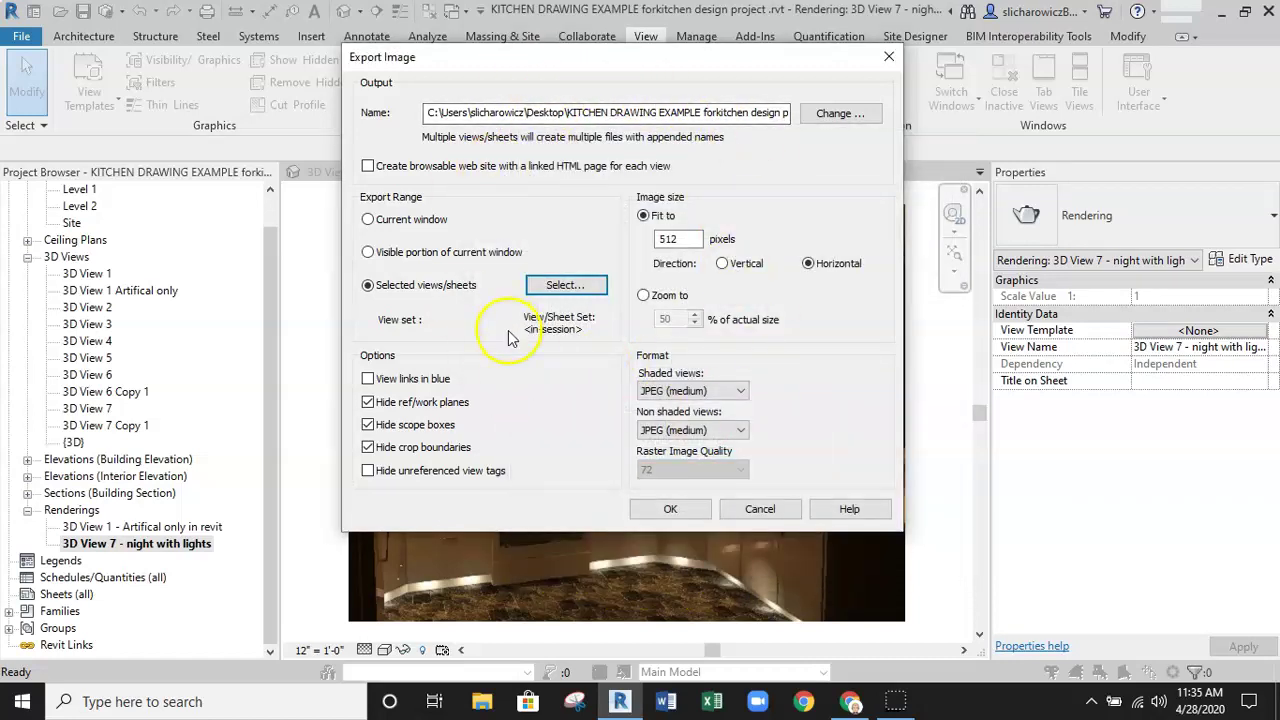
pyautogui.click(658, 509)
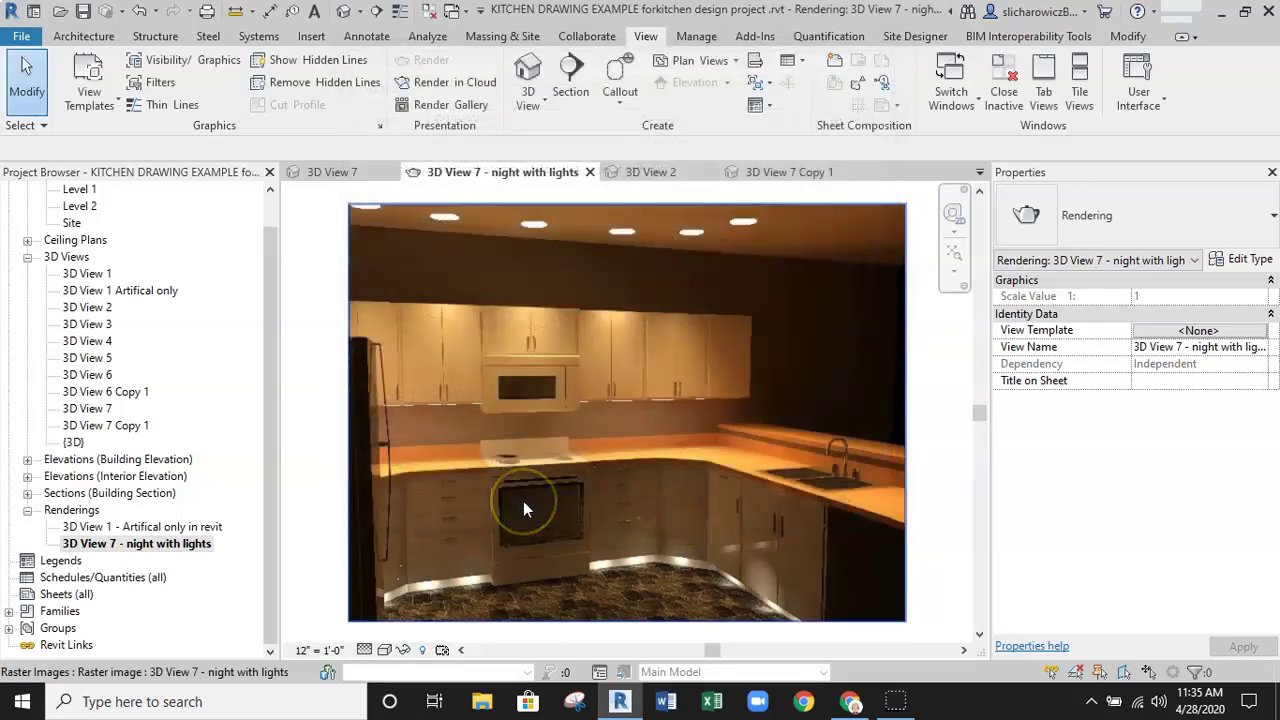
# - Switch to File Explorer, find the exported 3D View 7 - night with lights JPG in the Desktop folder, and open it in the photo viewer
pyautogui.click(485, 703)
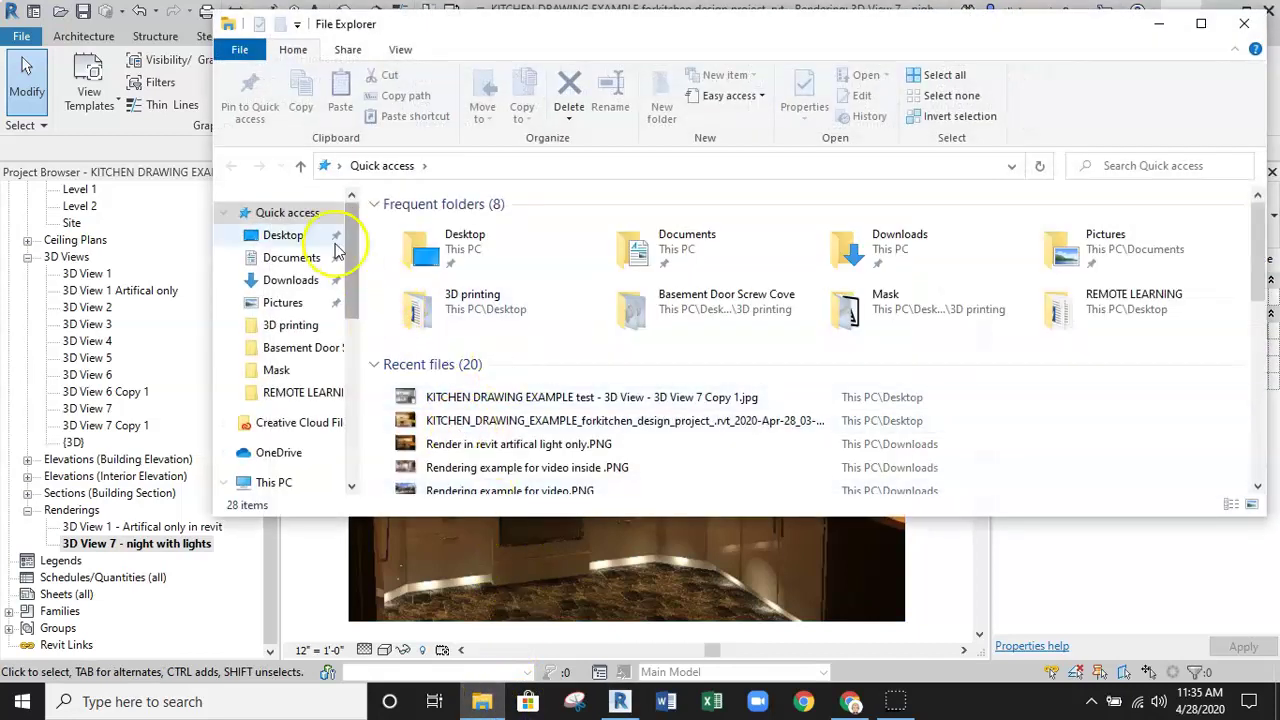
pyautogui.click(283, 235)
pyautogui.scroll(-8, 665, 330)
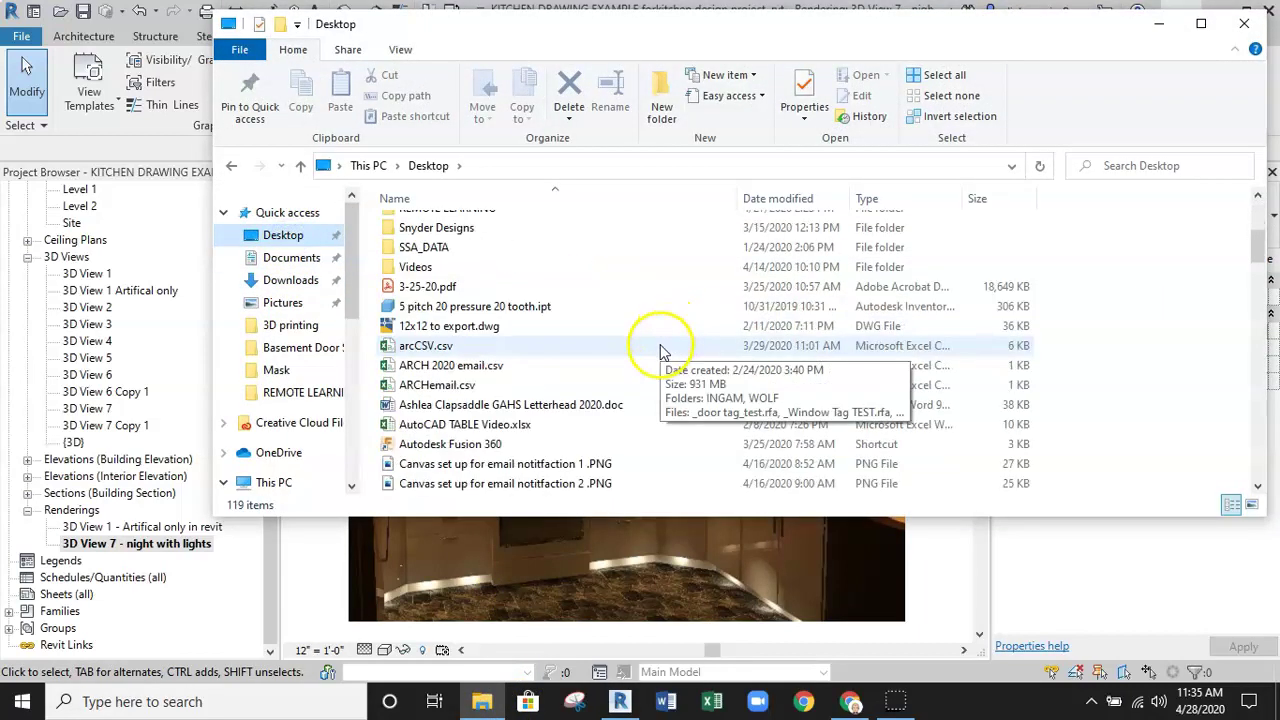
pyautogui.scroll(-2, 705, 460)
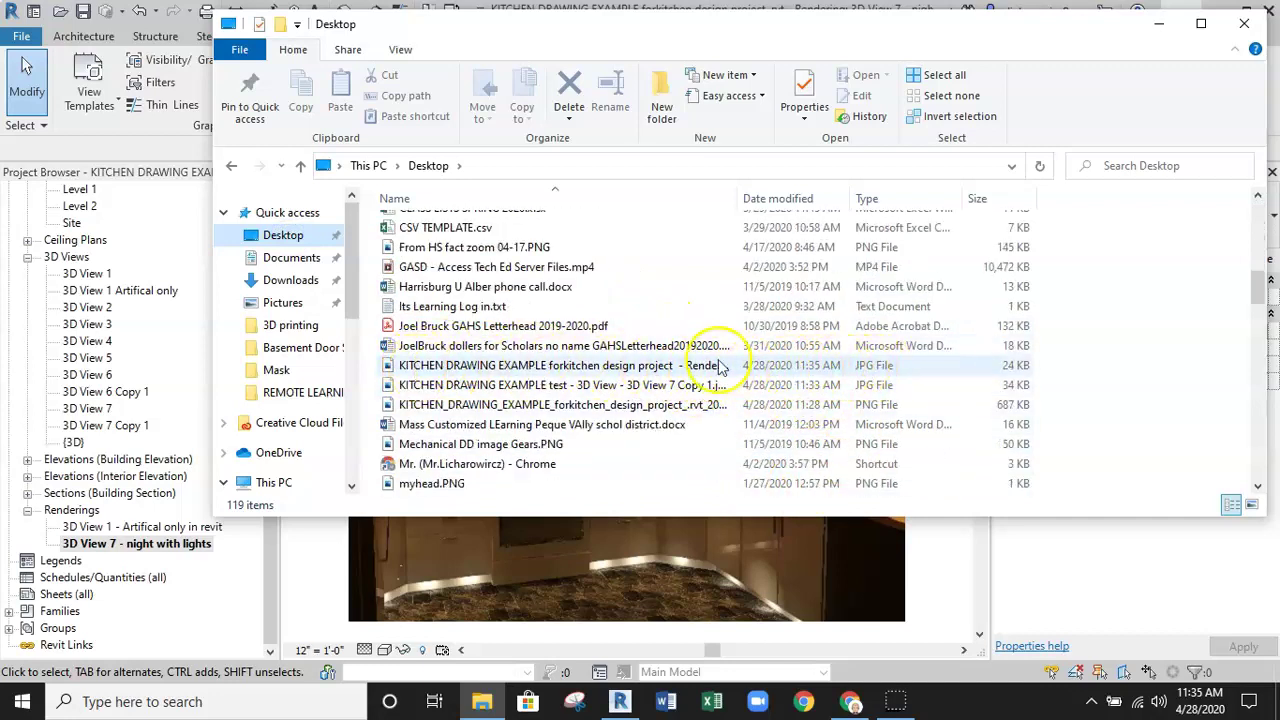
pyautogui.click(547, 369)
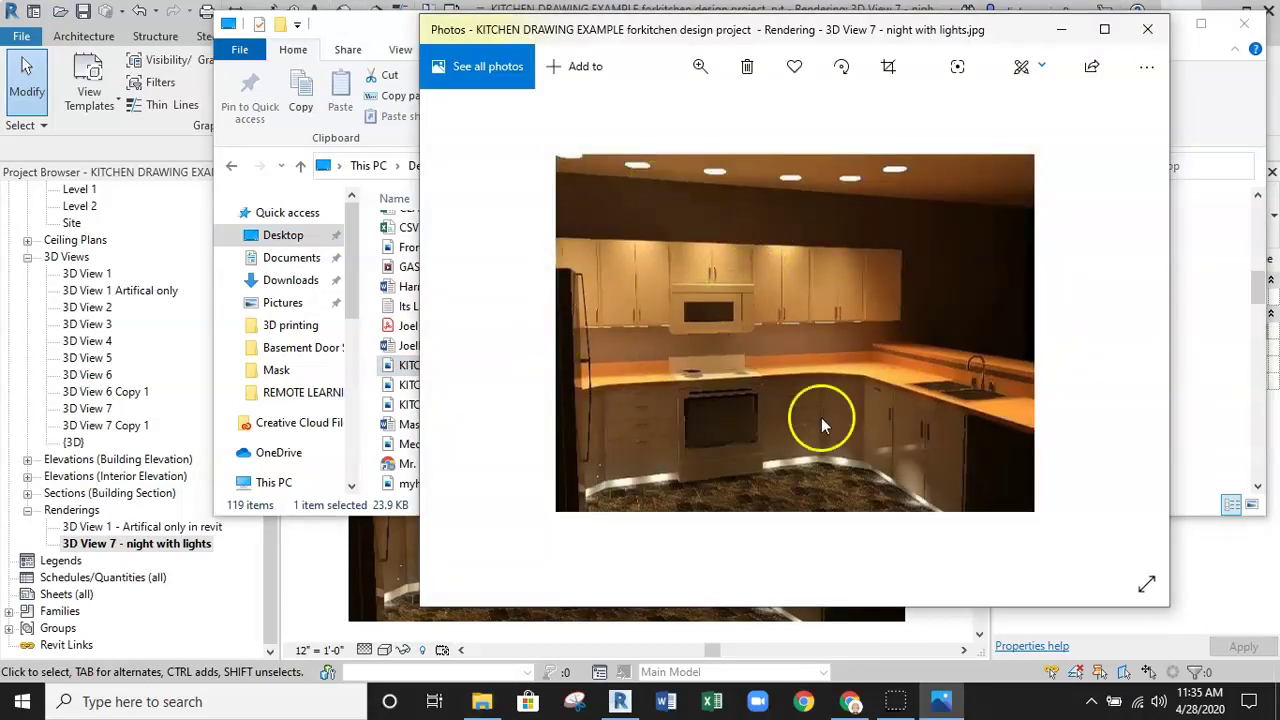
# - Close the photo viewer and the Desktop folder window to return to the rendering in Revit
pyautogui.moveTo(937, 35); pyautogui.dragTo(800, 77)
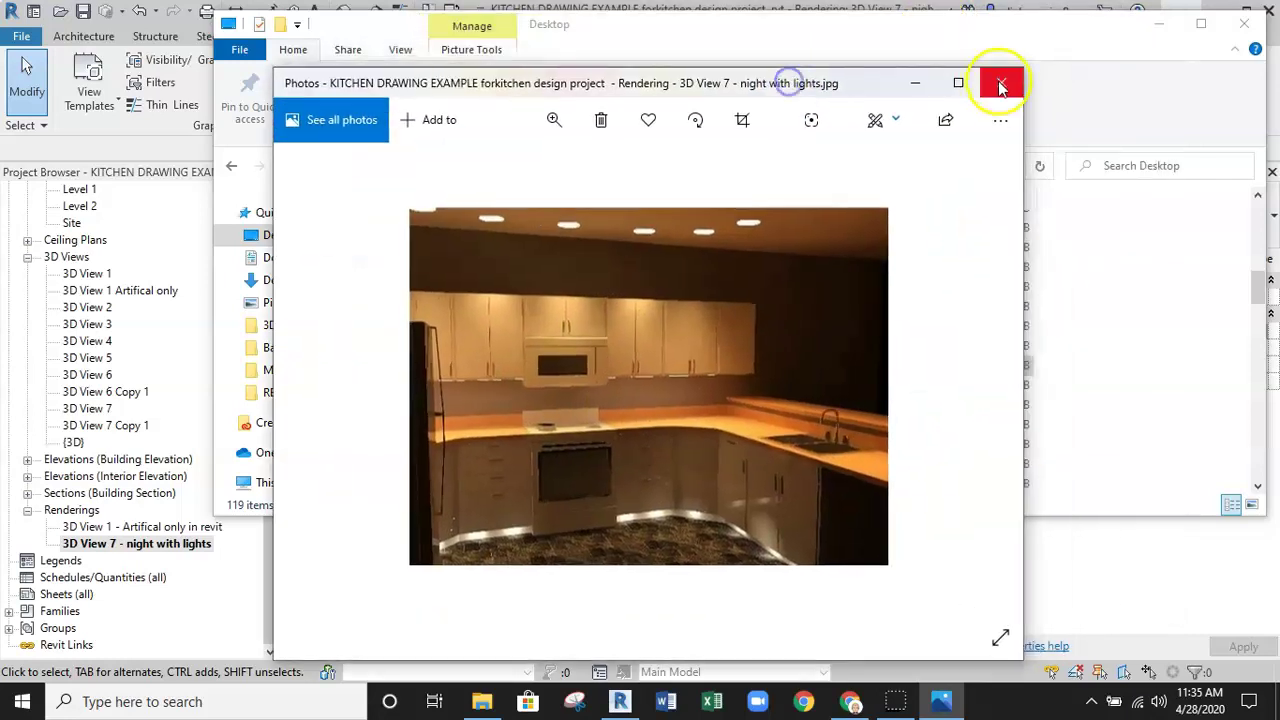
pyautogui.click(998, 77)
pyautogui.moveTo(975, 33); pyautogui.dragTo(935, 85)
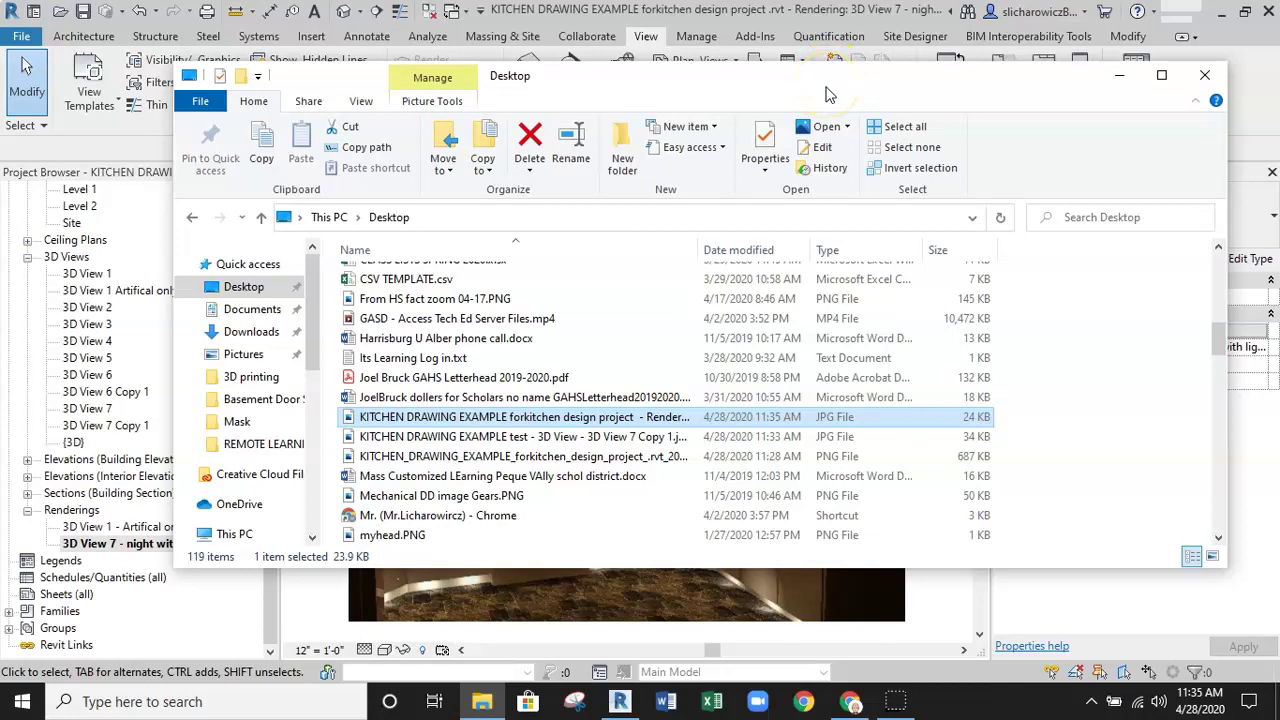
pyautogui.moveTo(826, 94); pyautogui.dragTo(788, 92)
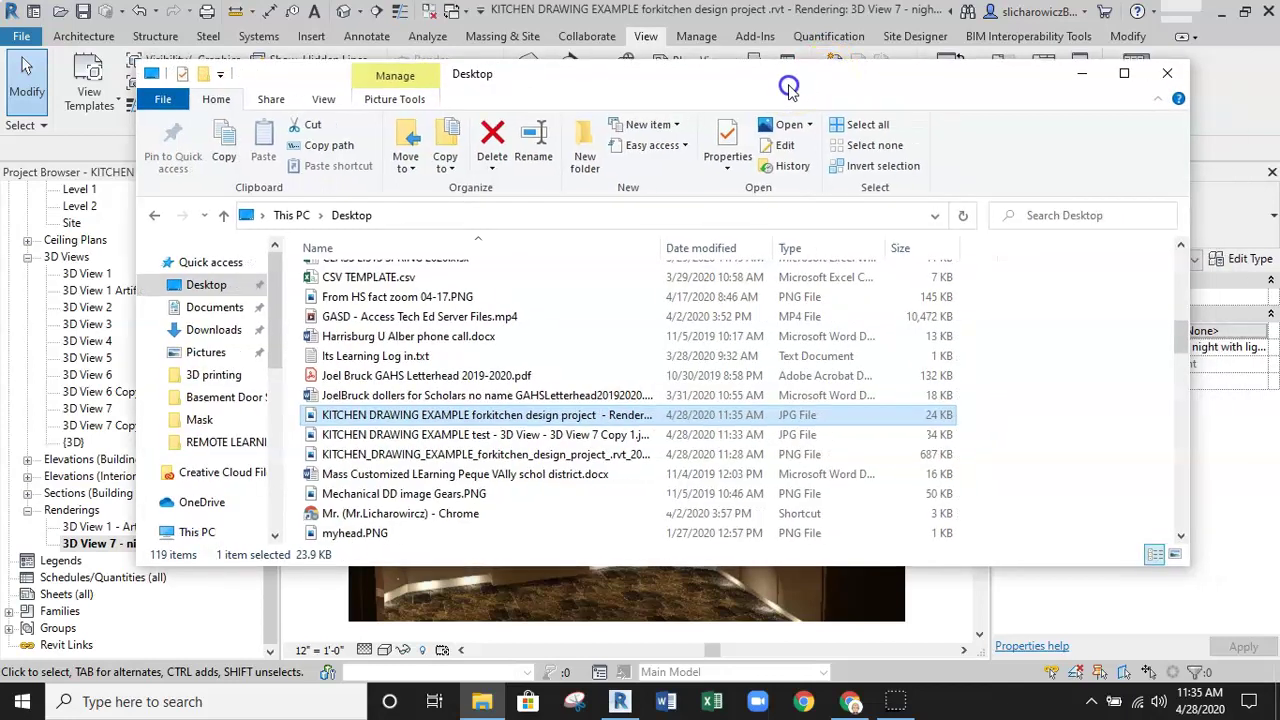
pyautogui.click(1173, 84)
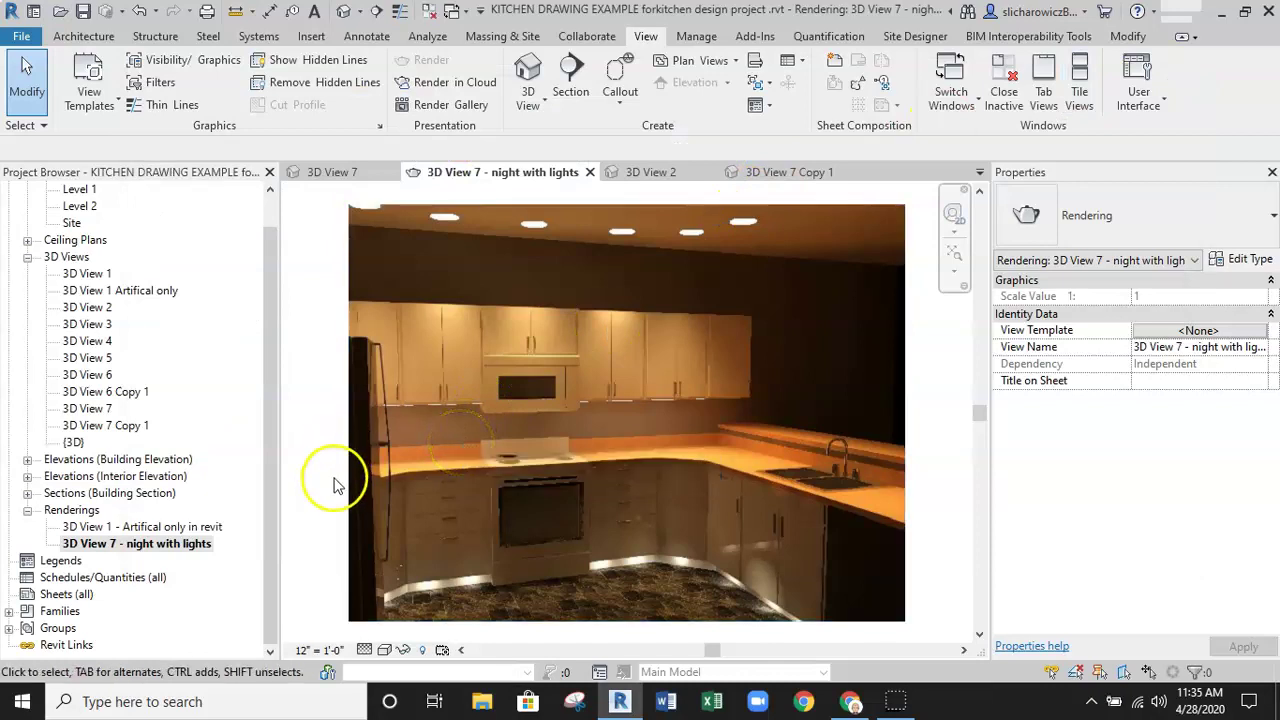